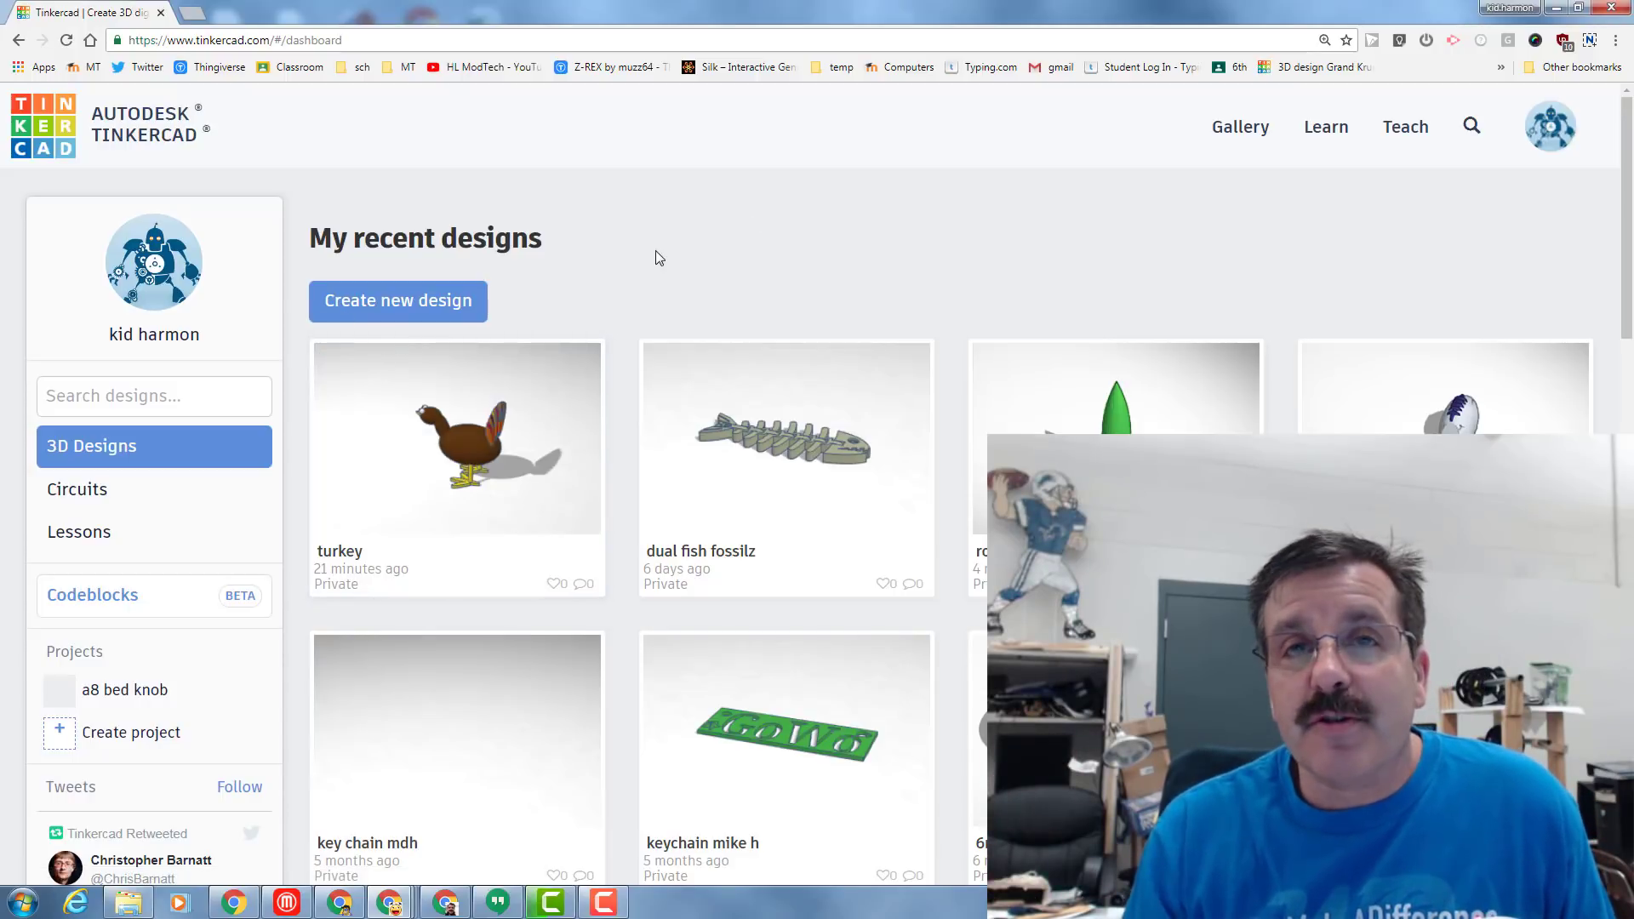
- Search the public 3D designs for "name your ender"
{"action": "left_click", "coordinate": [1469, 128]}
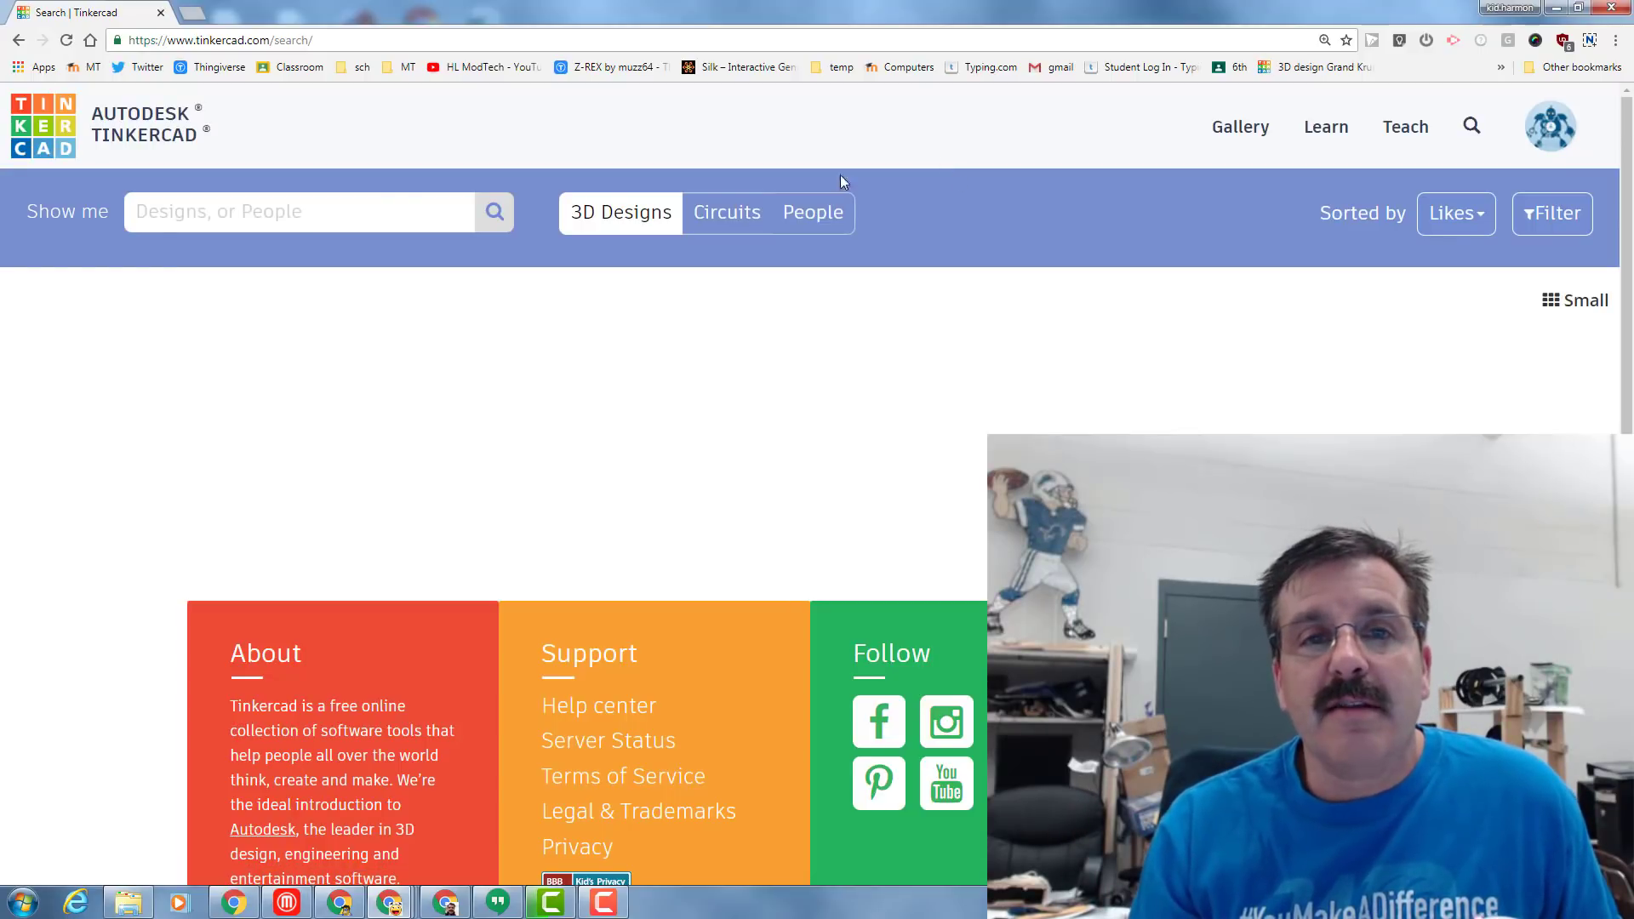
{"action": "left_click", "coordinate": [311, 207]}
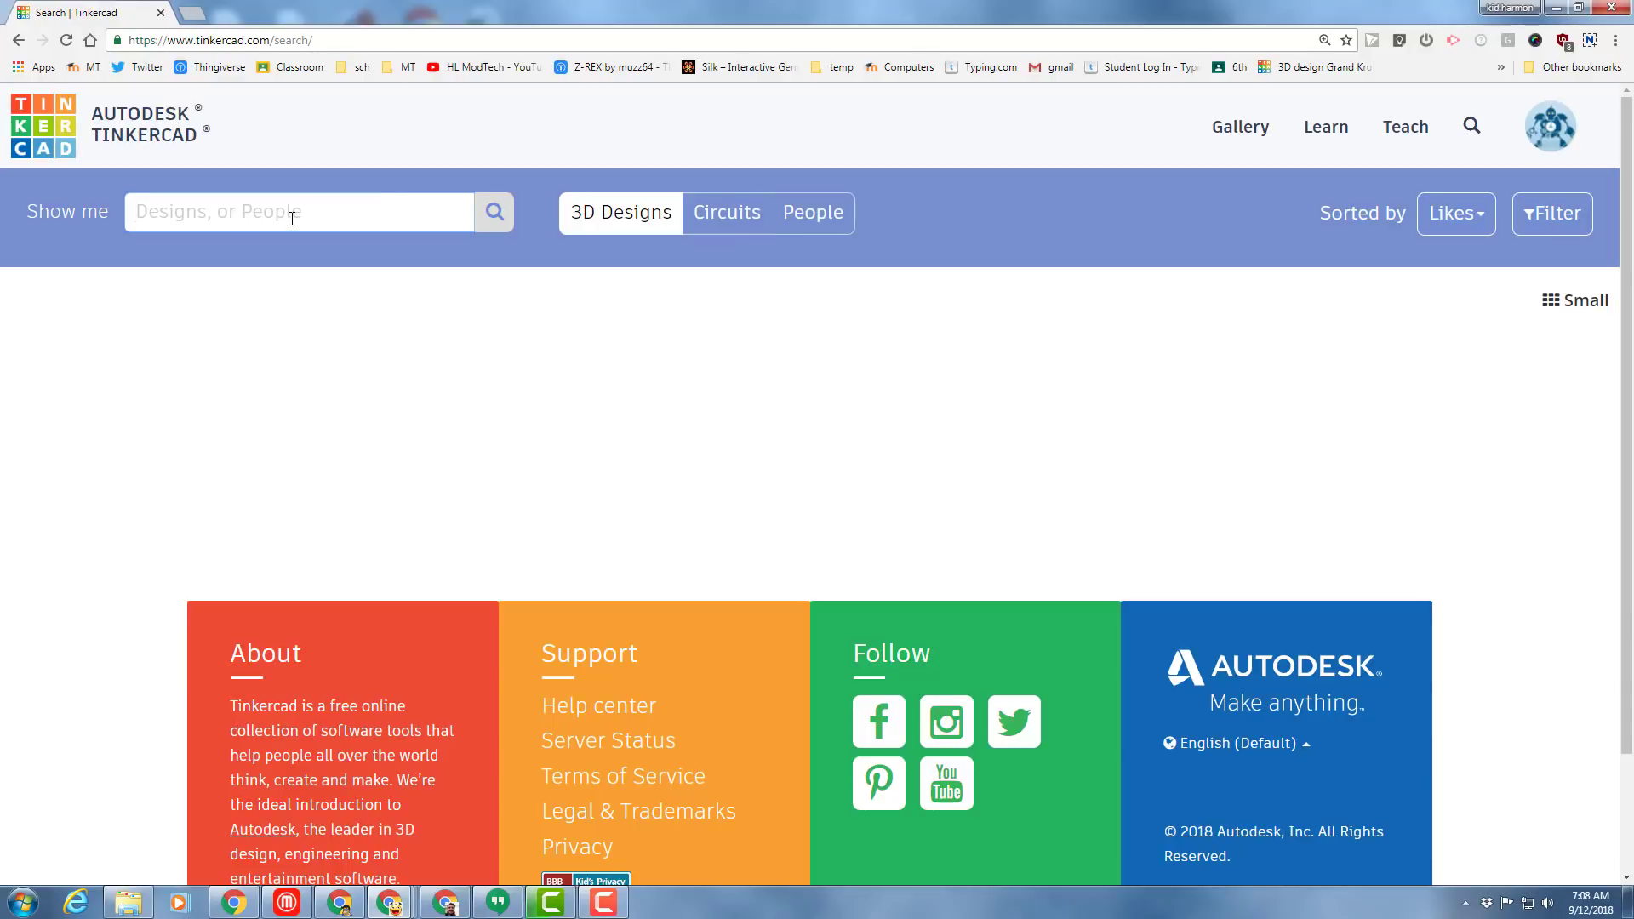
{"action": "type", "text": "name your"}
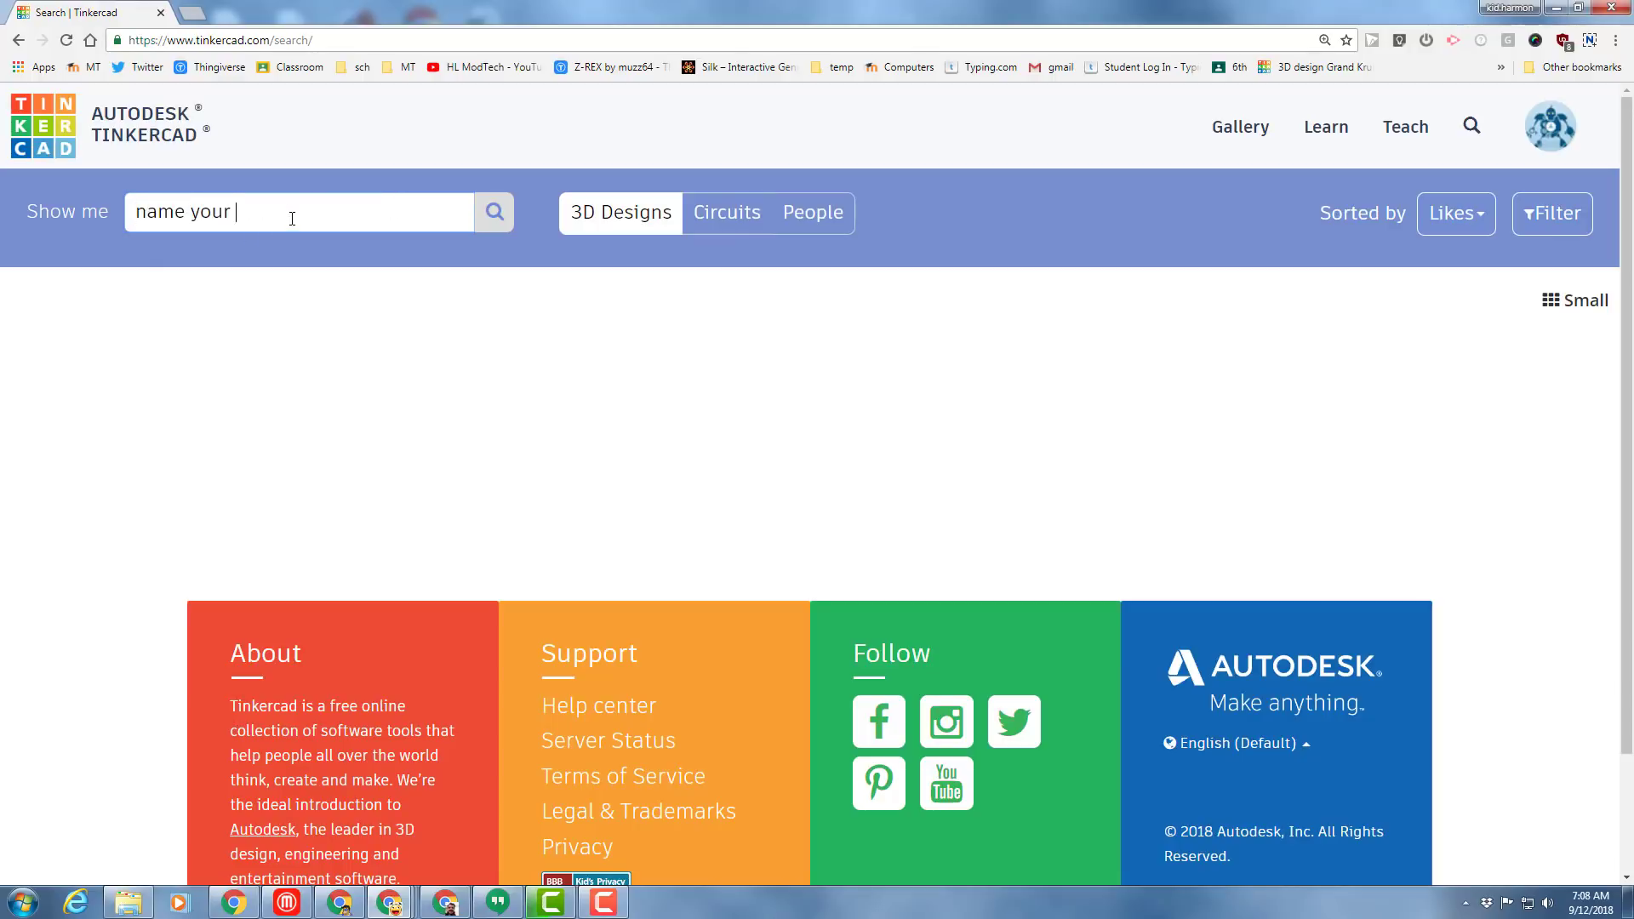
{"action": "type", "text": " ender"}
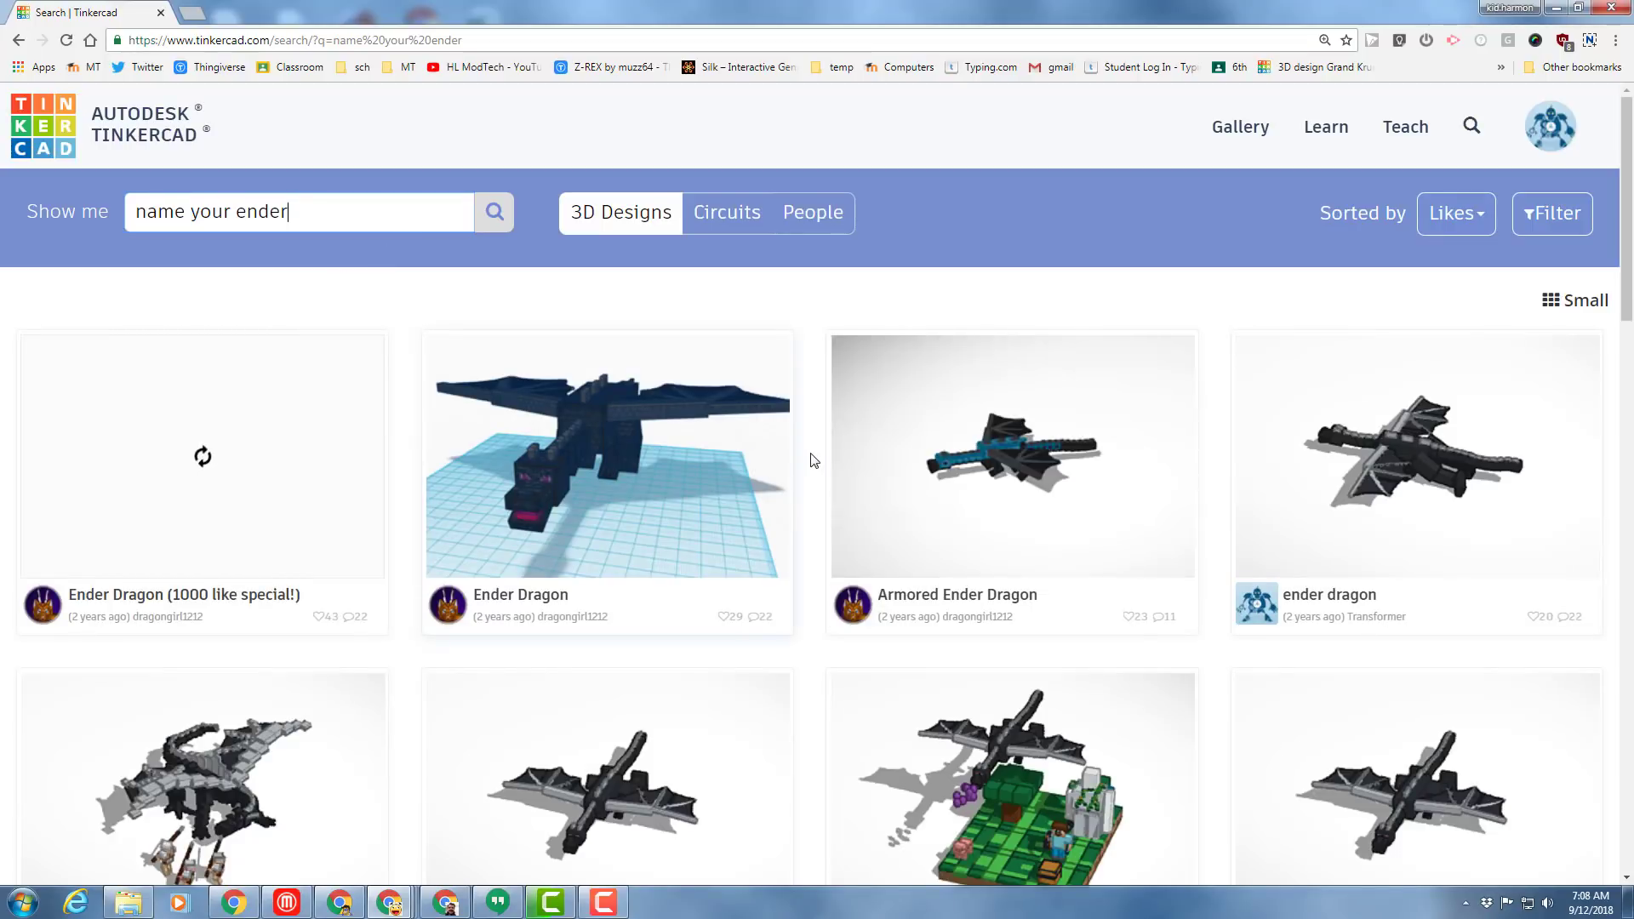
- Sort the search results by Latest
{"action": "scroll", "coordinate": [860, 397], "scroll_direction": "down", "scroll_amount": 2}
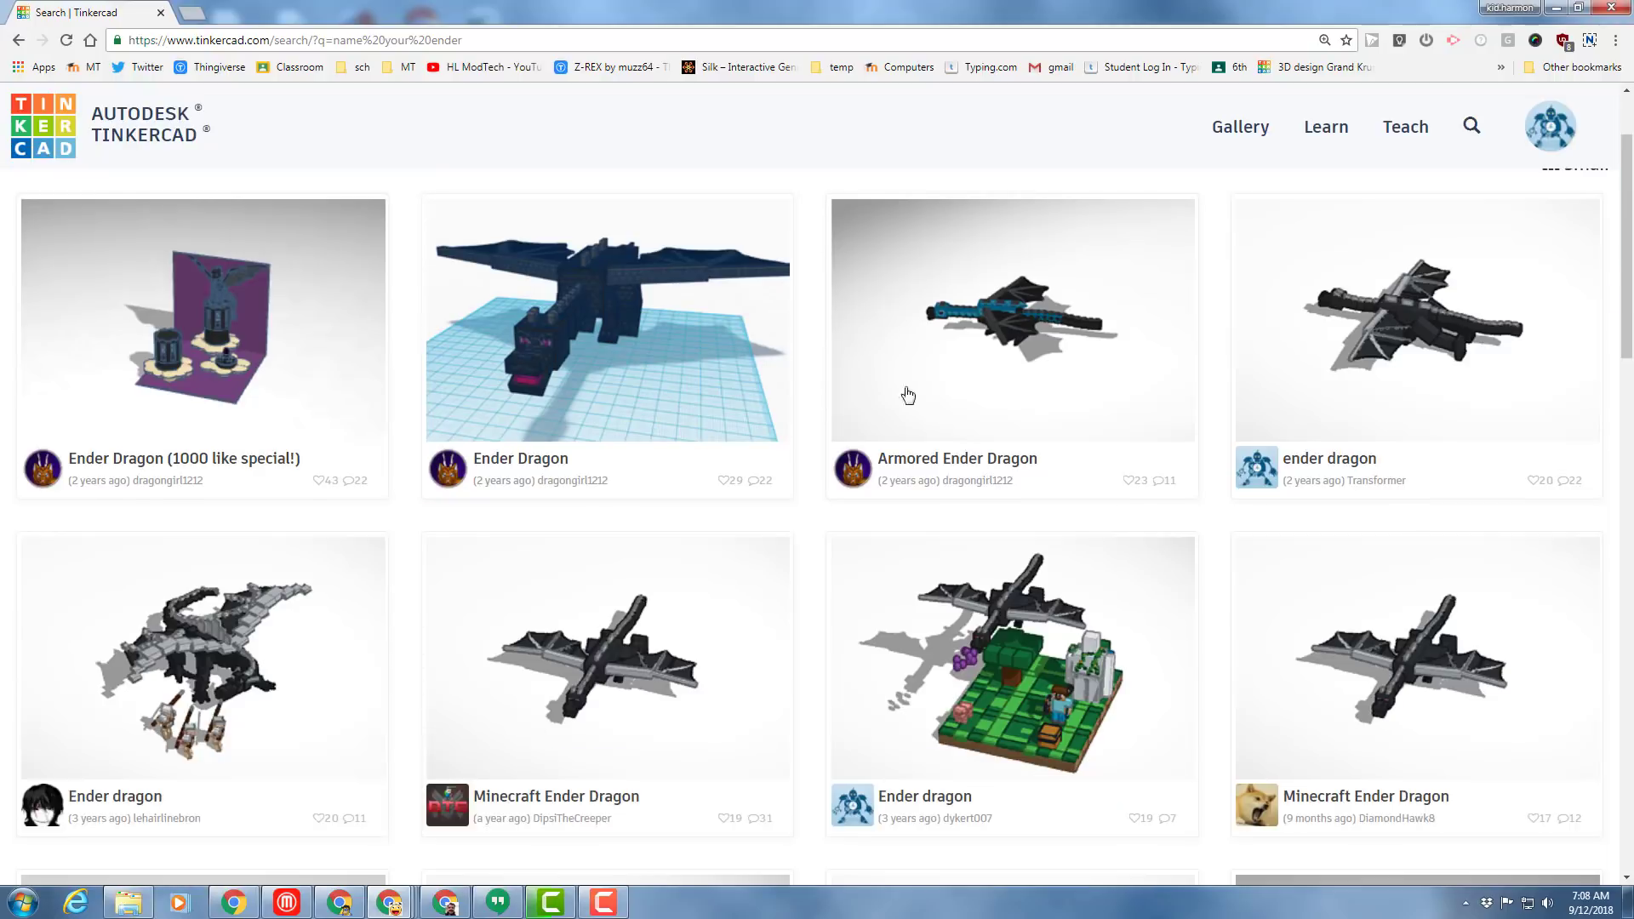
{"action": "scroll", "coordinate": [1098, 308], "scroll_direction": "up", "scroll_amount": 1}
{"action": "left_click", "coordinate": [1457, 213]}
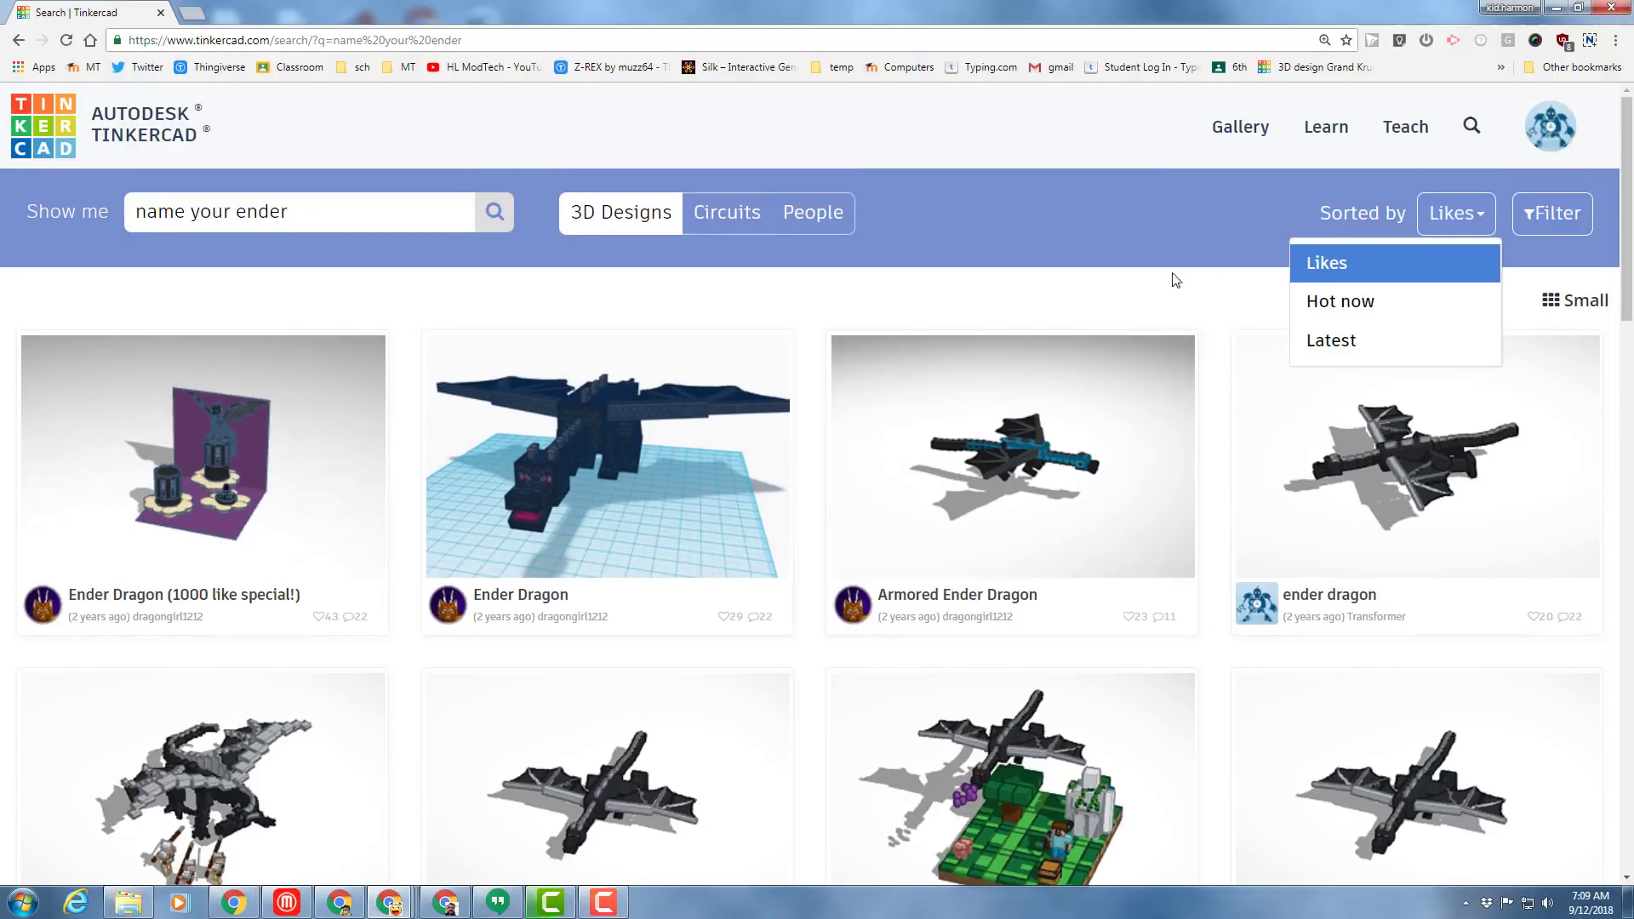
{"action": "left_click", "coordinate": [1333, 342]}
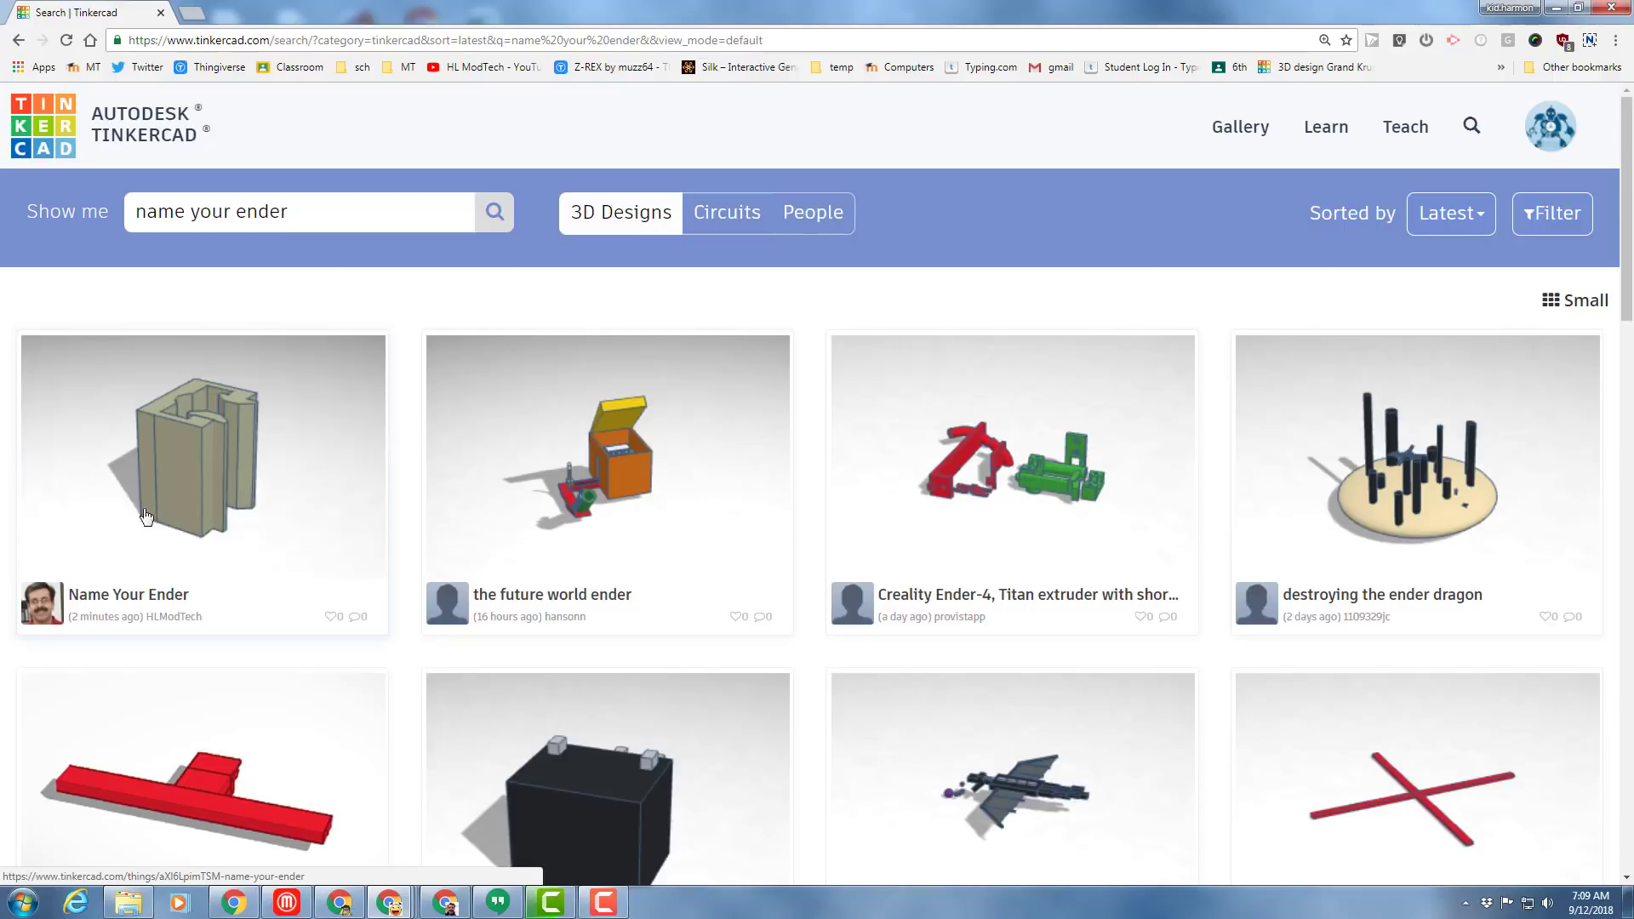
- Open the "Name Your Ender" design by HLModTech and make an editable copy of it
{"action": "left_click", "coordinate": [200, 473]}
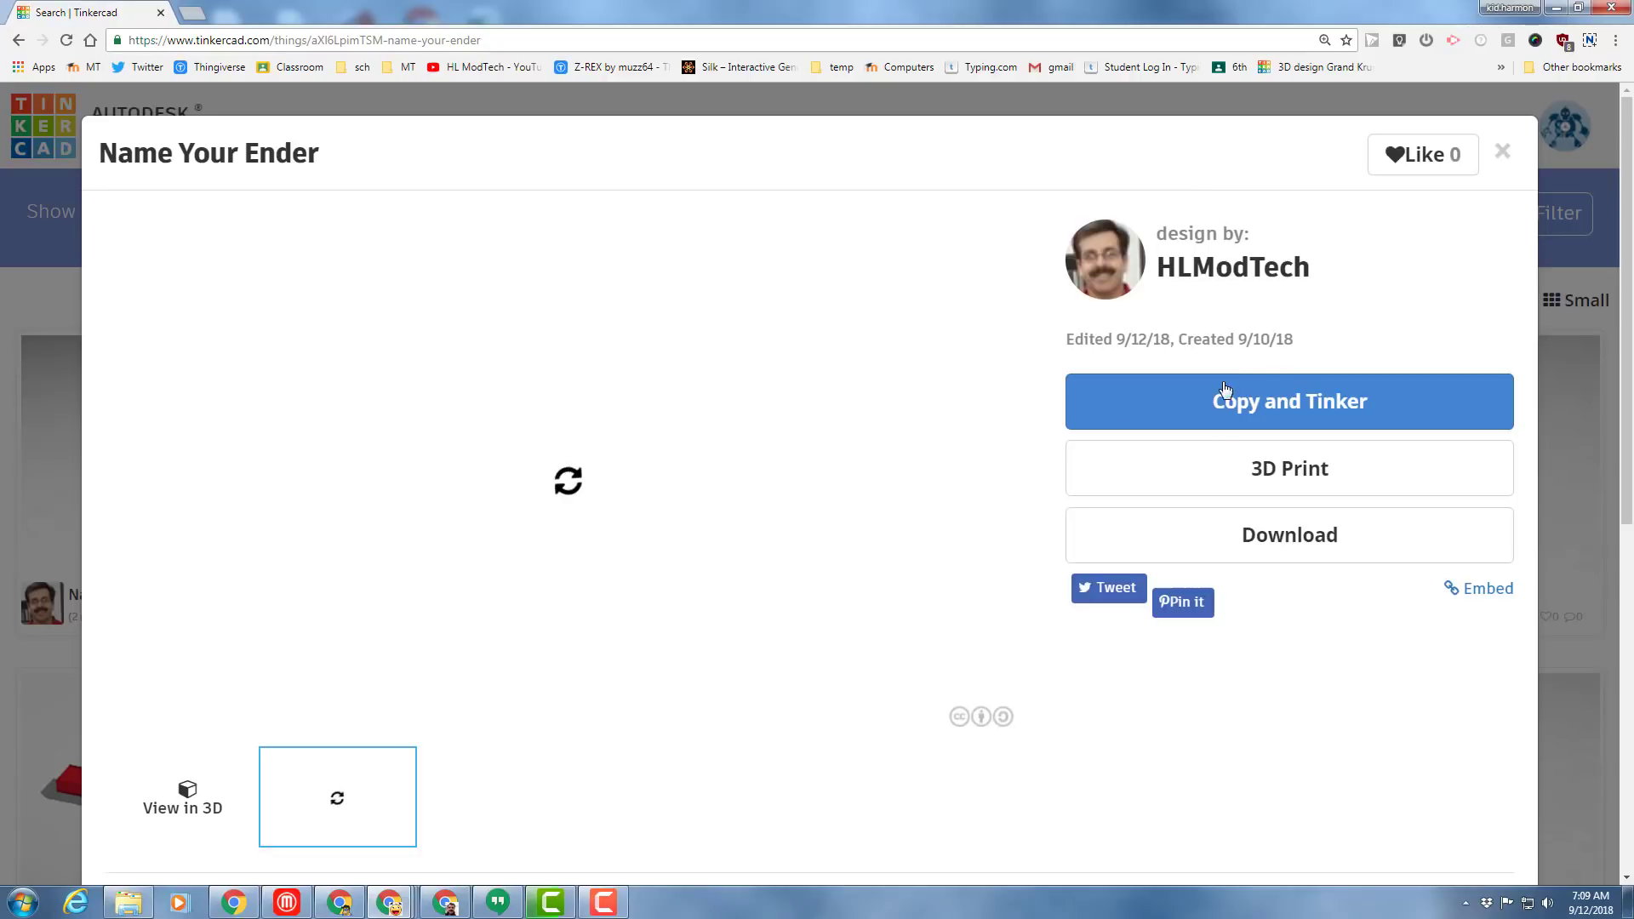
{"action": "left_click", "coordinate": [1396, 154]}
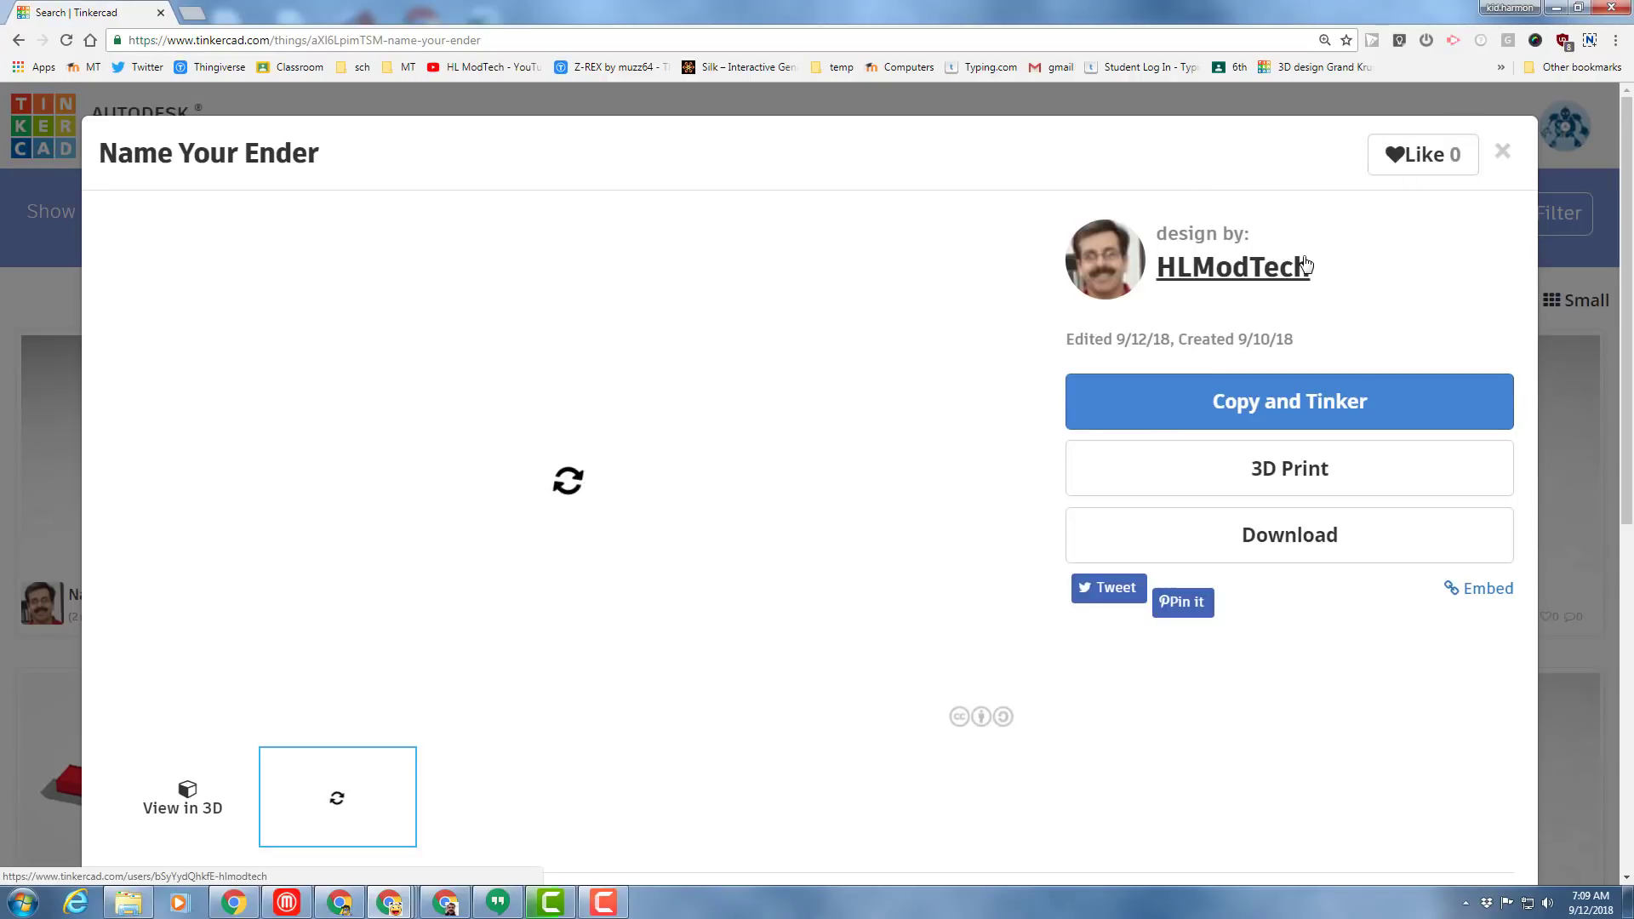
{"action": "left_click", "coordinate": [1259, 402]}
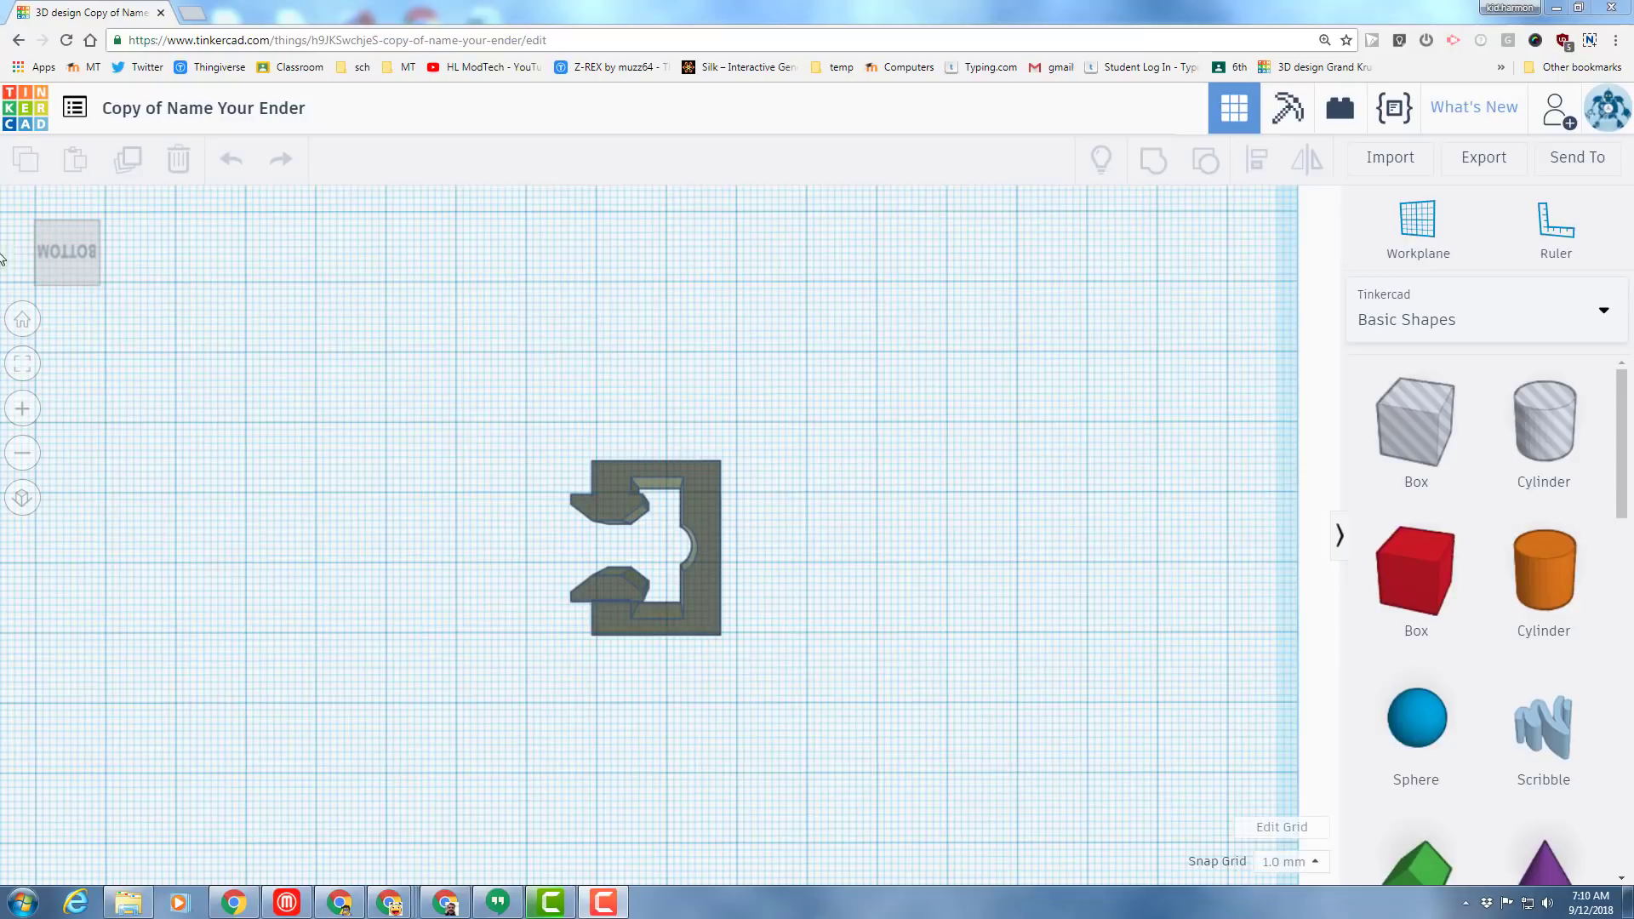
- Rotate the upright clip shape by -90° in the back-facing vertical plane so its open jaws point down
{"action": "left_click", "coordinate": [47, 235]}
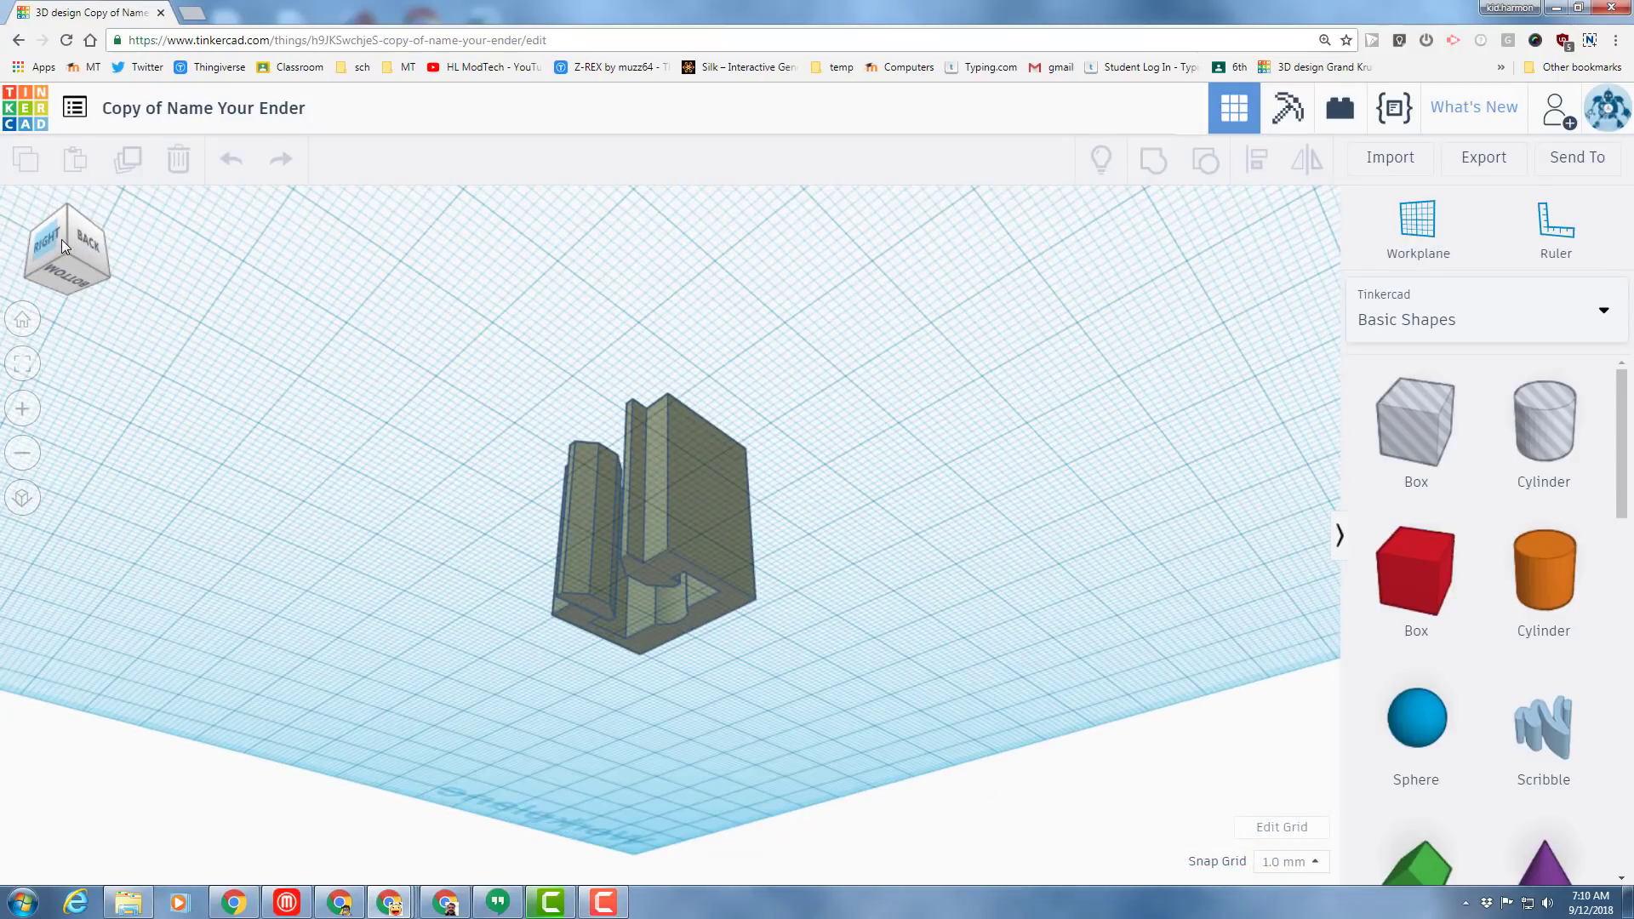
{"action": "left_click", "coordinate": [51, 242]}
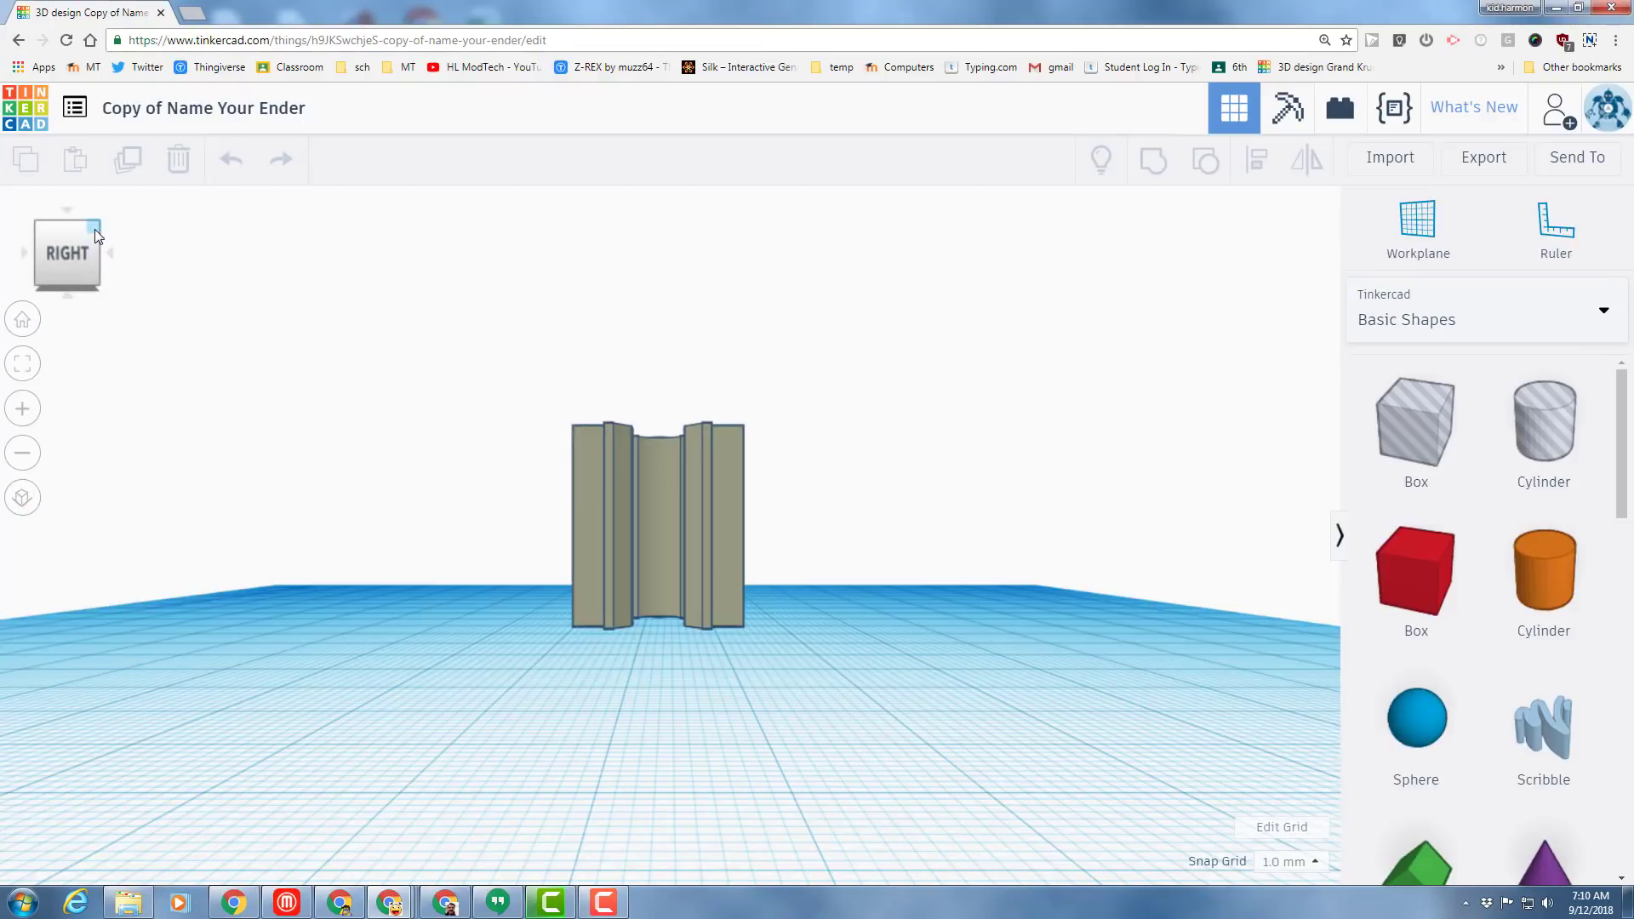
{"action": "left_click", "coordinate": [94, 229]}
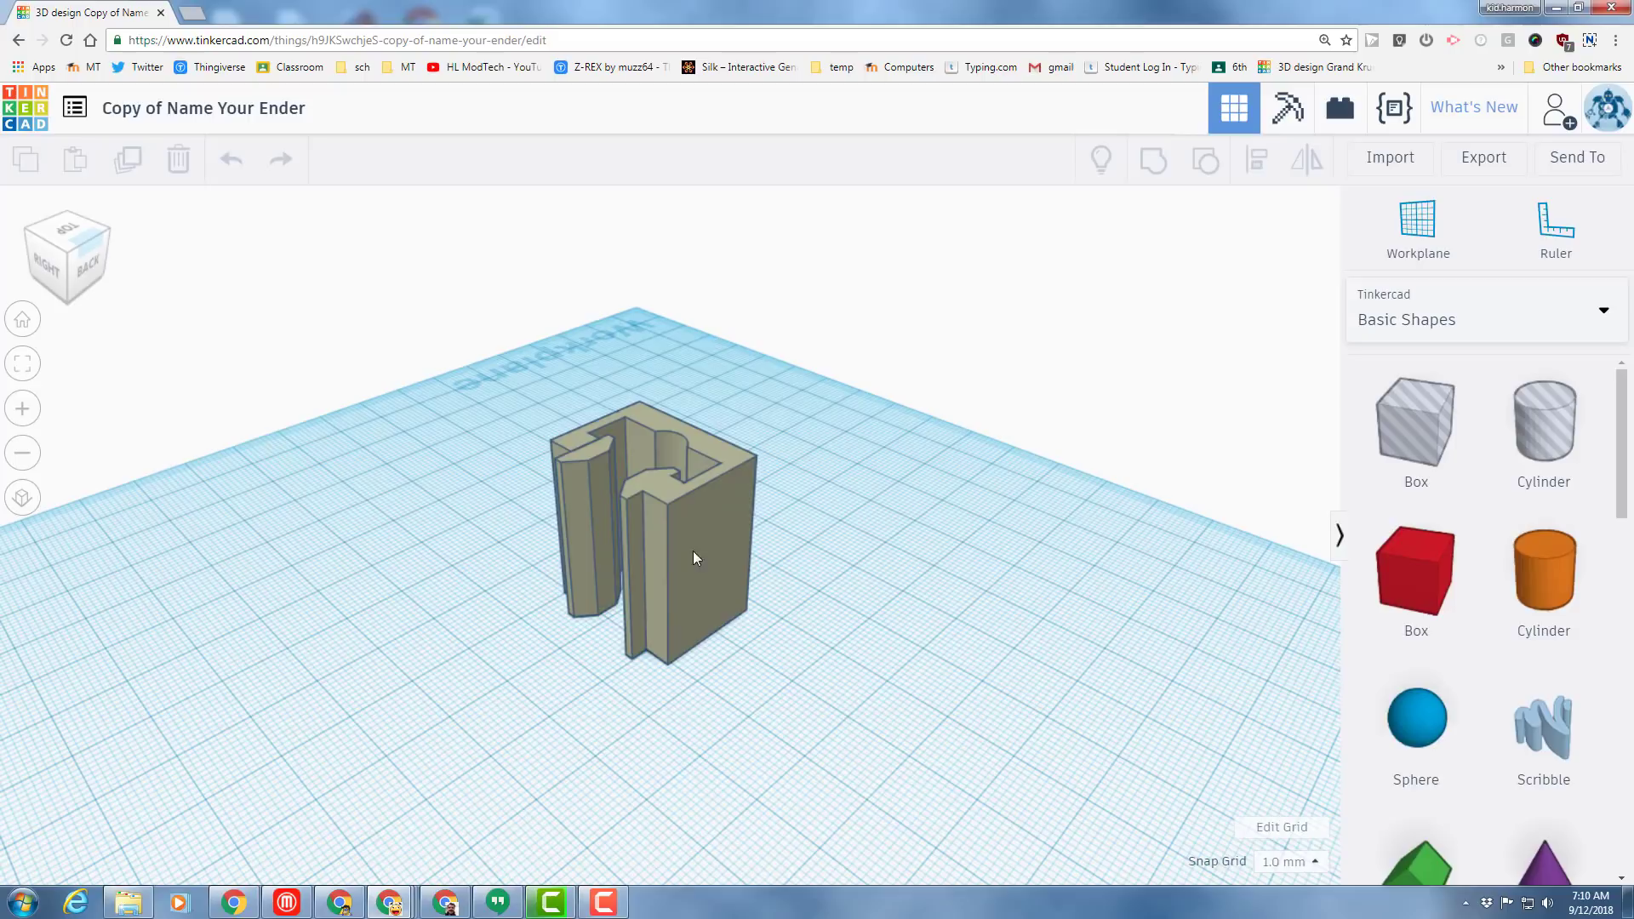
{"action": "right_click_drag", "start_coordinate": [707, 589], "coordinate": [625, 417]}
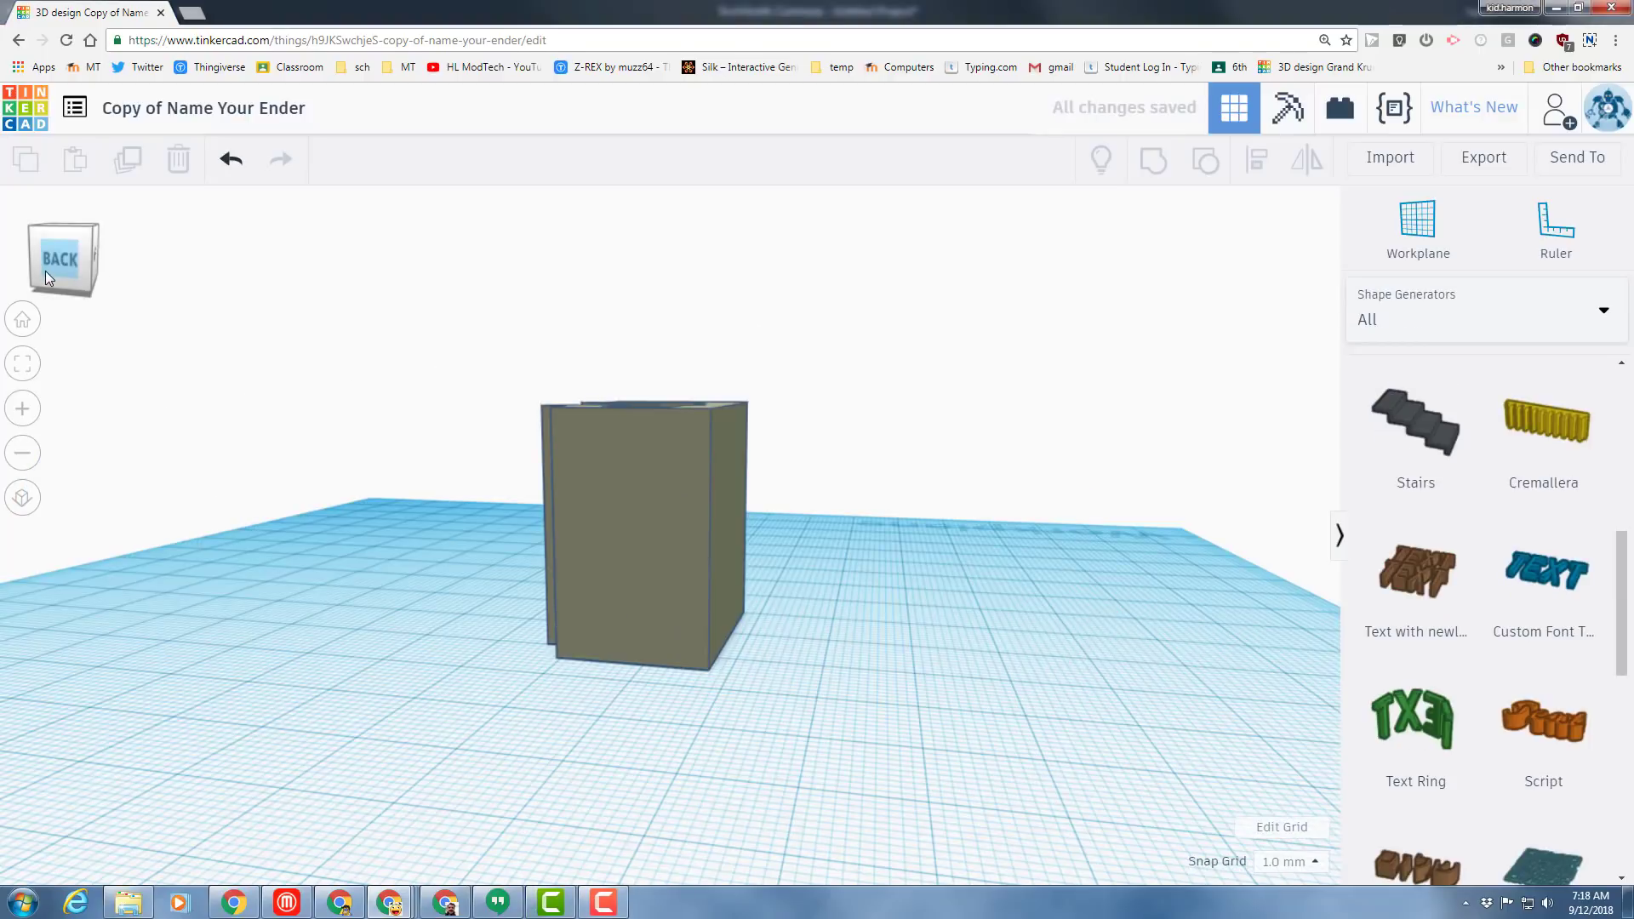
{"action": "left_click", "coordinate": [46, 273]}
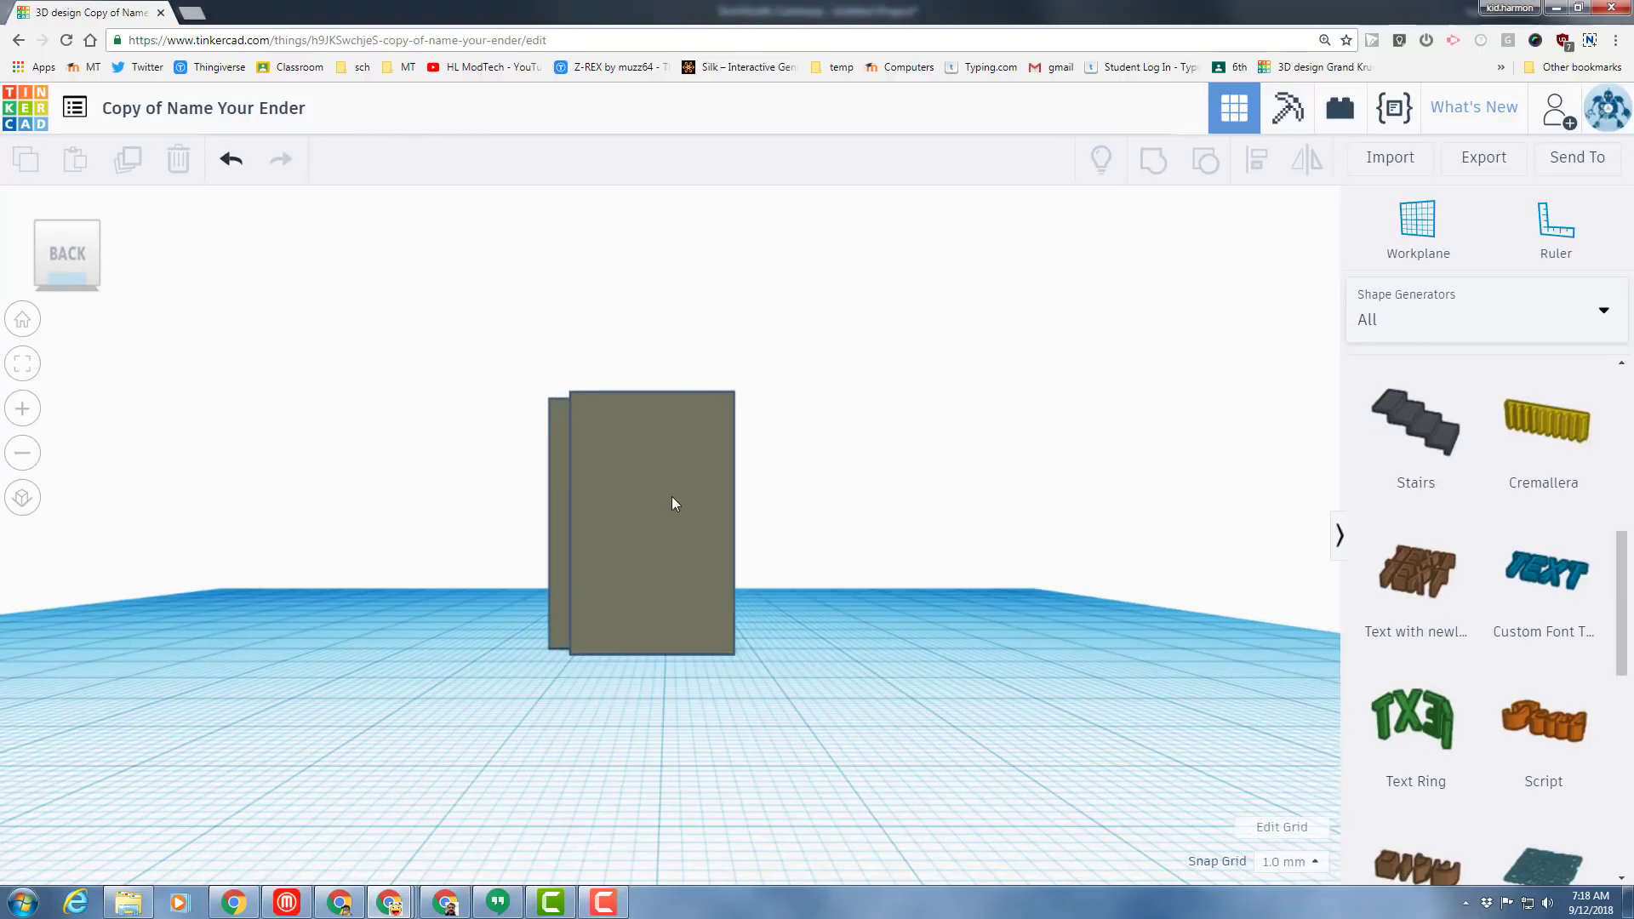
{"action": "left_click", "coordinate": [624, 426]}
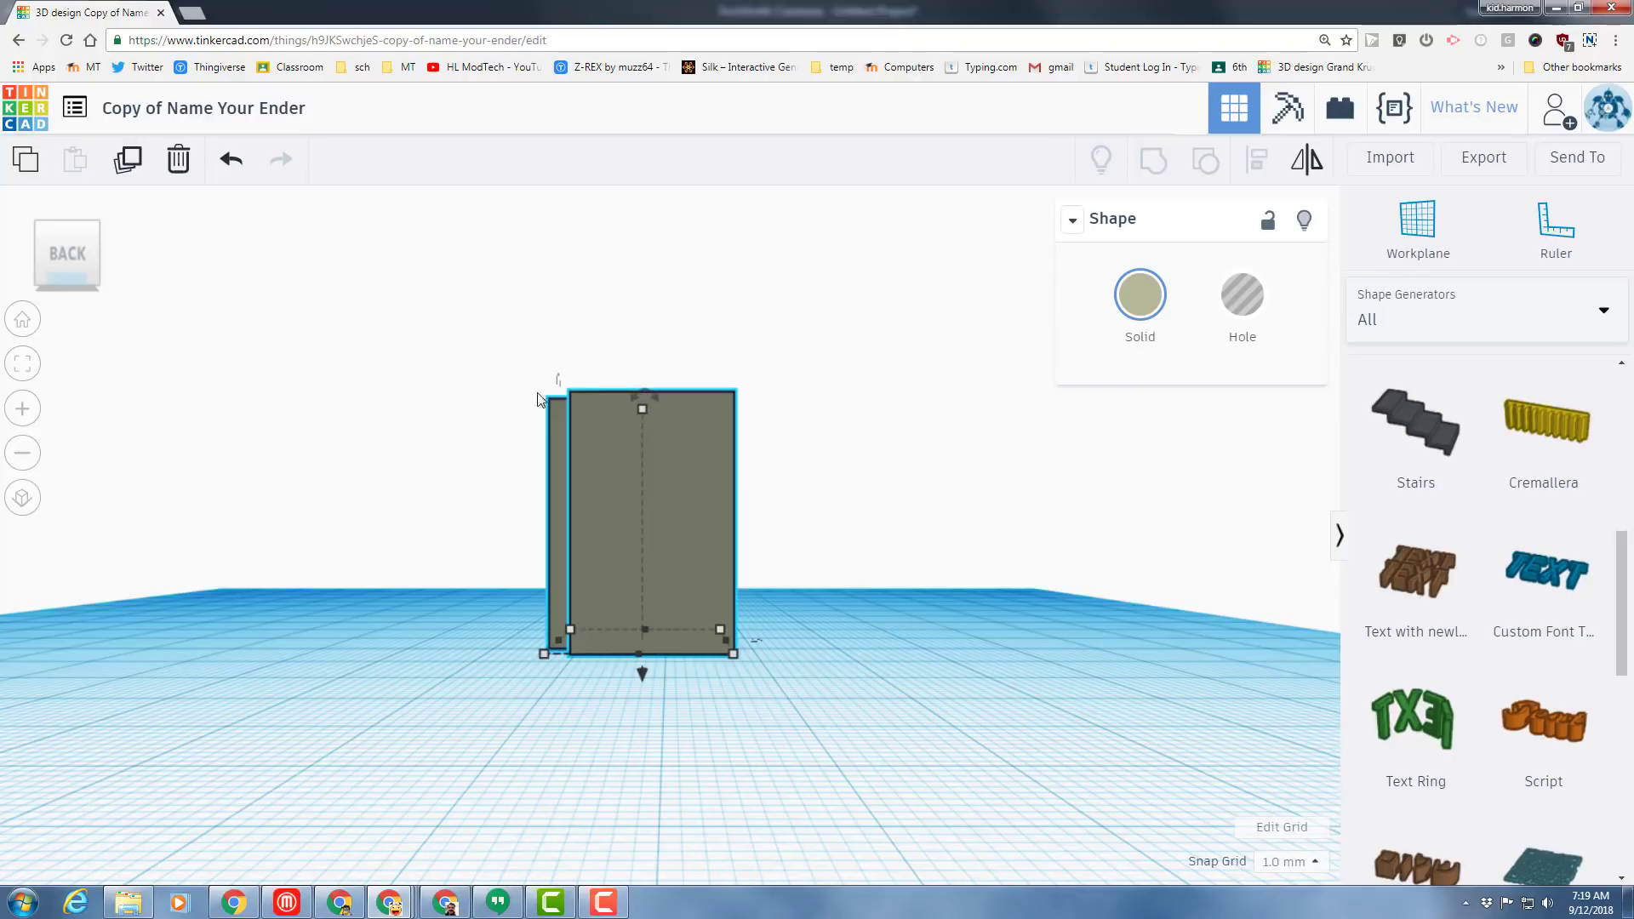
{"action": "left_click", "coordinate": [78, 227]}
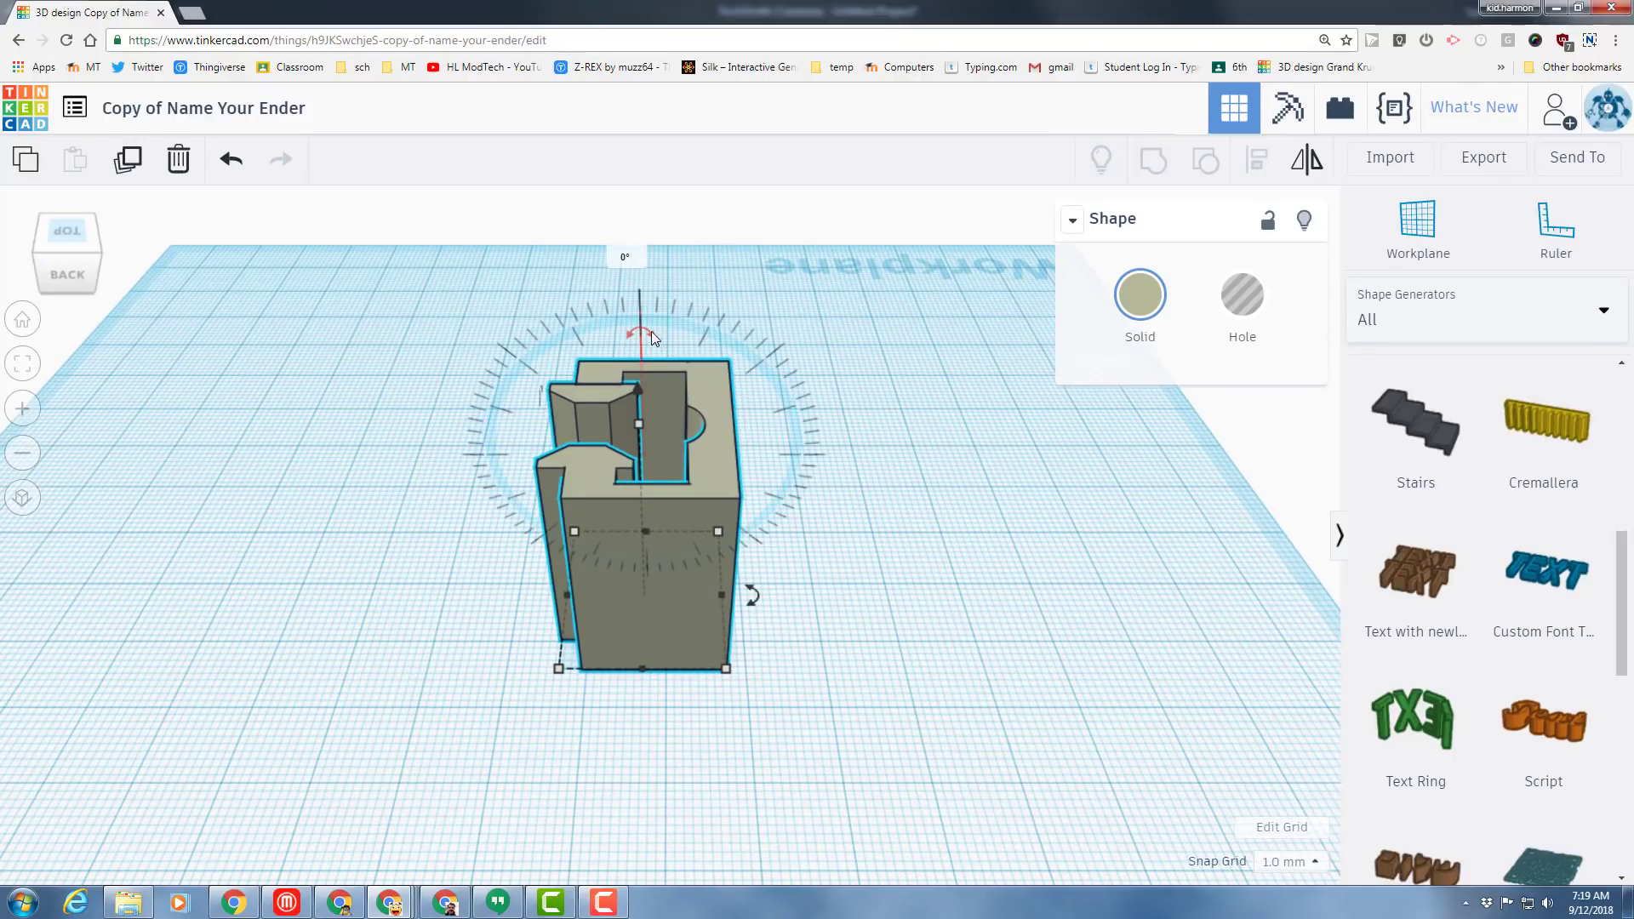
{"action": "left_click_drag", "start_coordinate": [652, 336], "coordinate": [494, 456]}
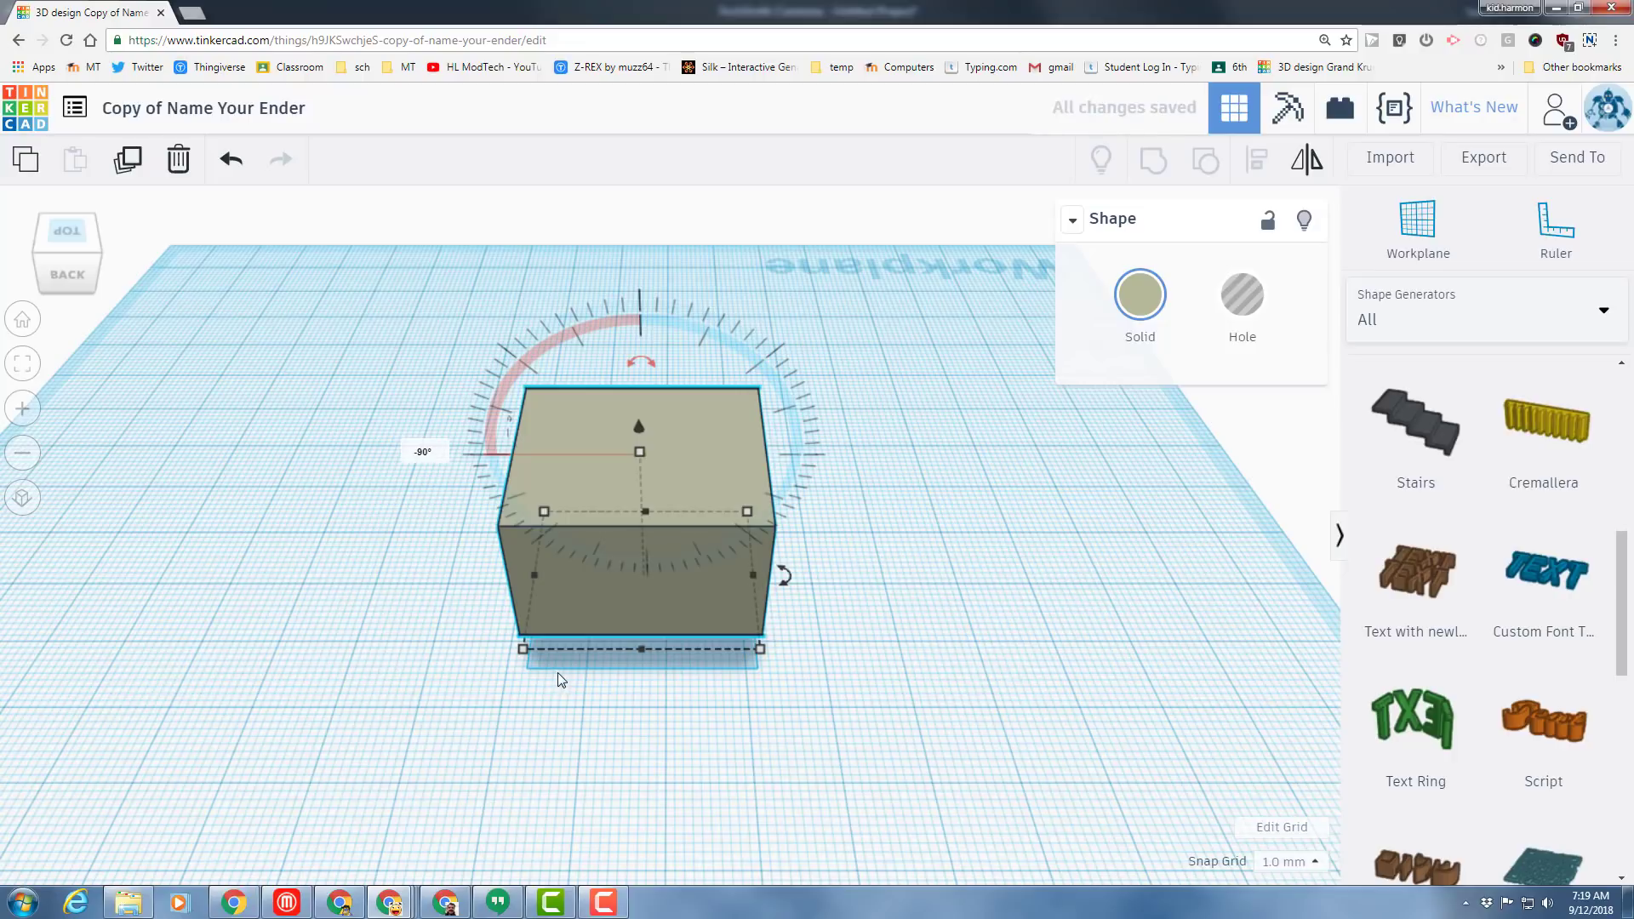
- Place a new workplane on the flat front face of the rotated clip
{"action": "left_click", "coordinate": [104, 253]}
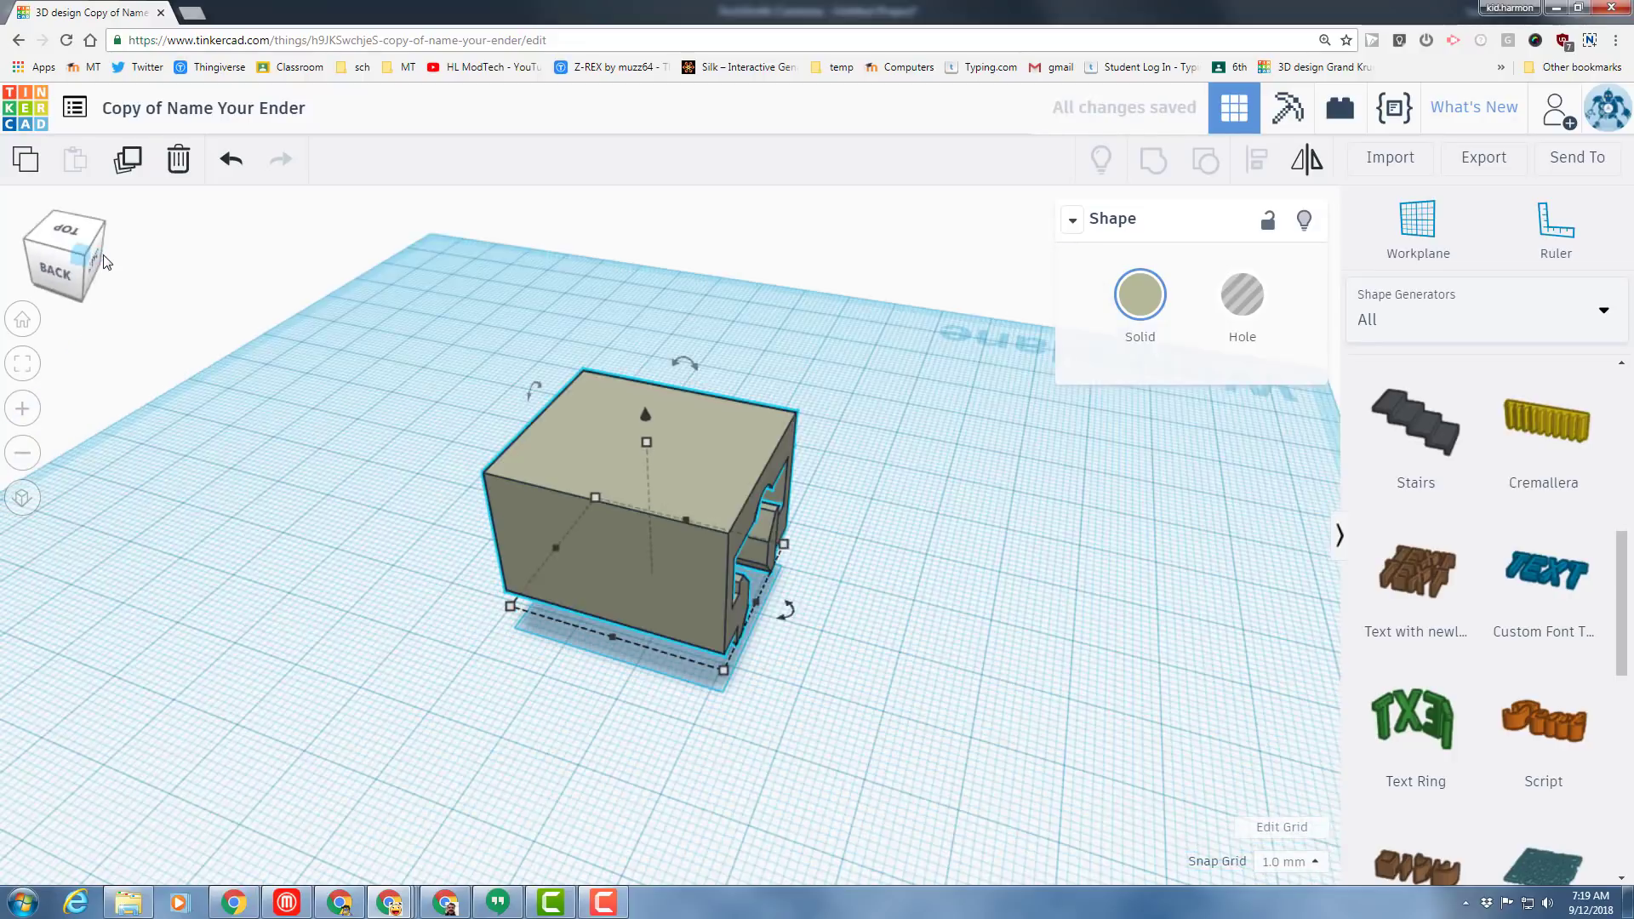
{"action": "left_click", "coordinate": [105, 237]}
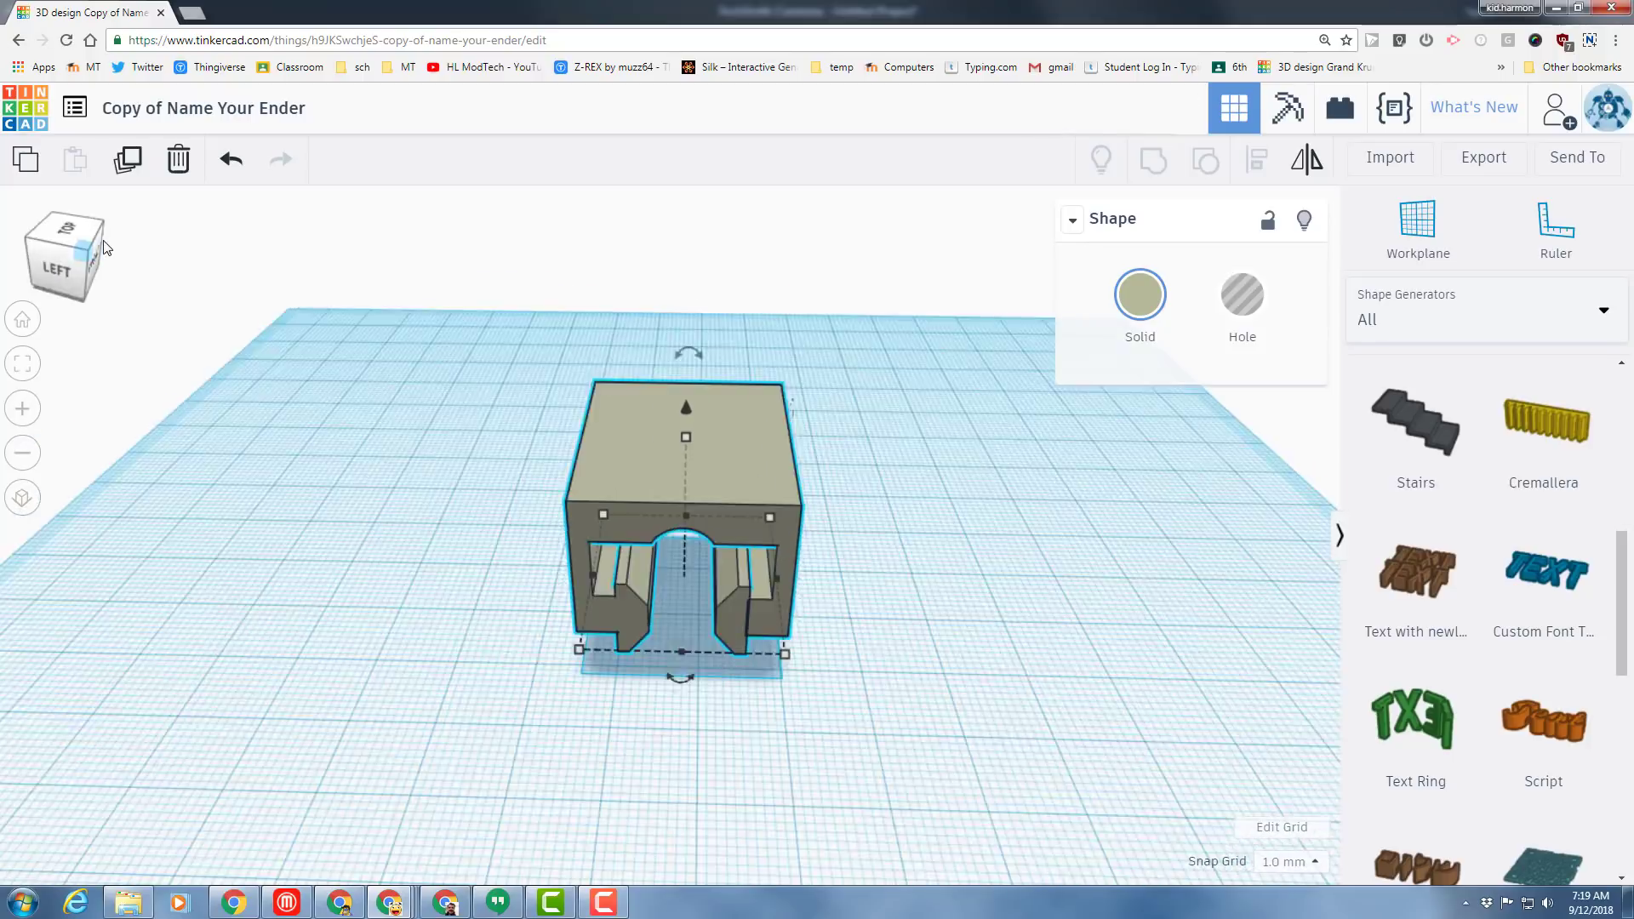
{"action": "left_click", "coordinate": [84, 262]}
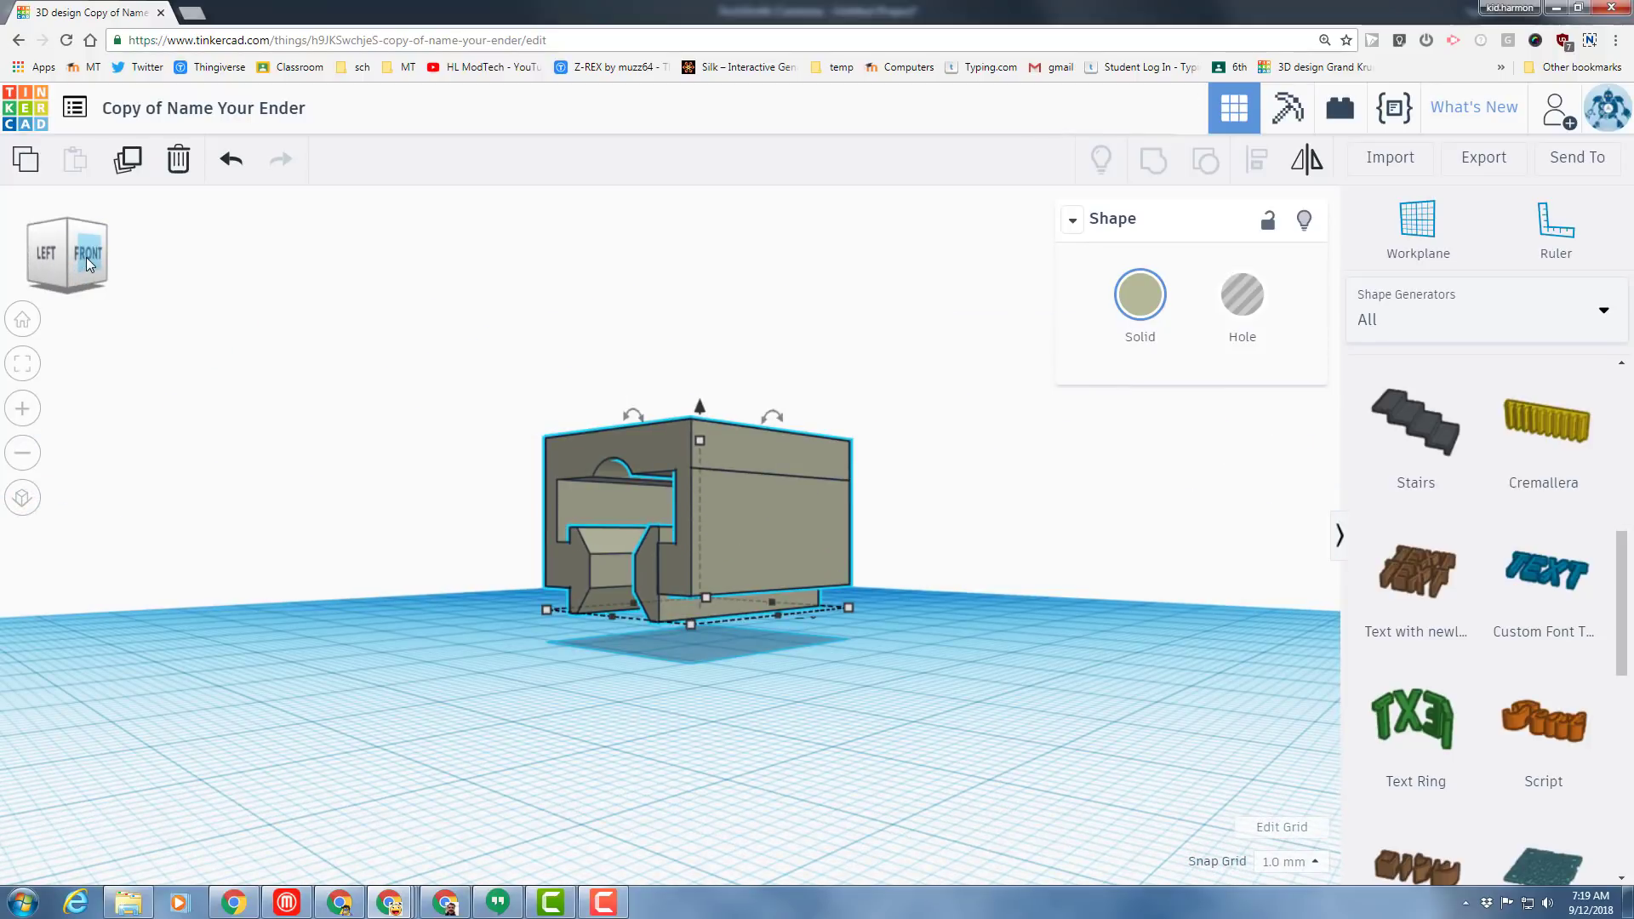
{"action": "left_click", "coordinate": [85, 257]}
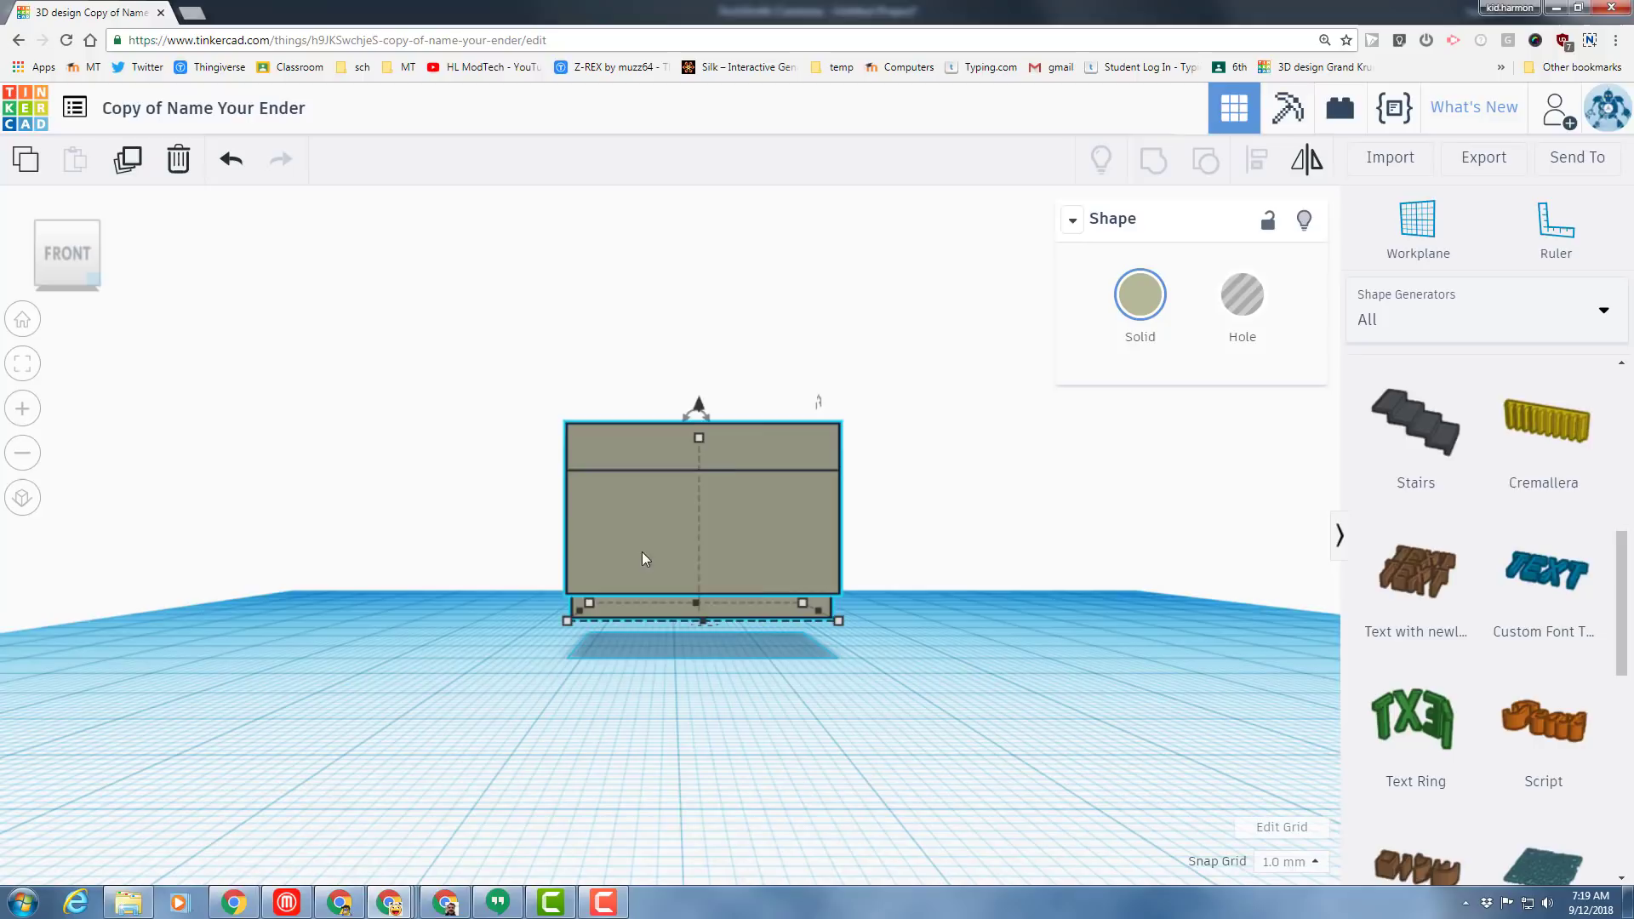
{"action": "key", "text": "w"}
{"action": "left_click", "coordinate": [676, 517]}
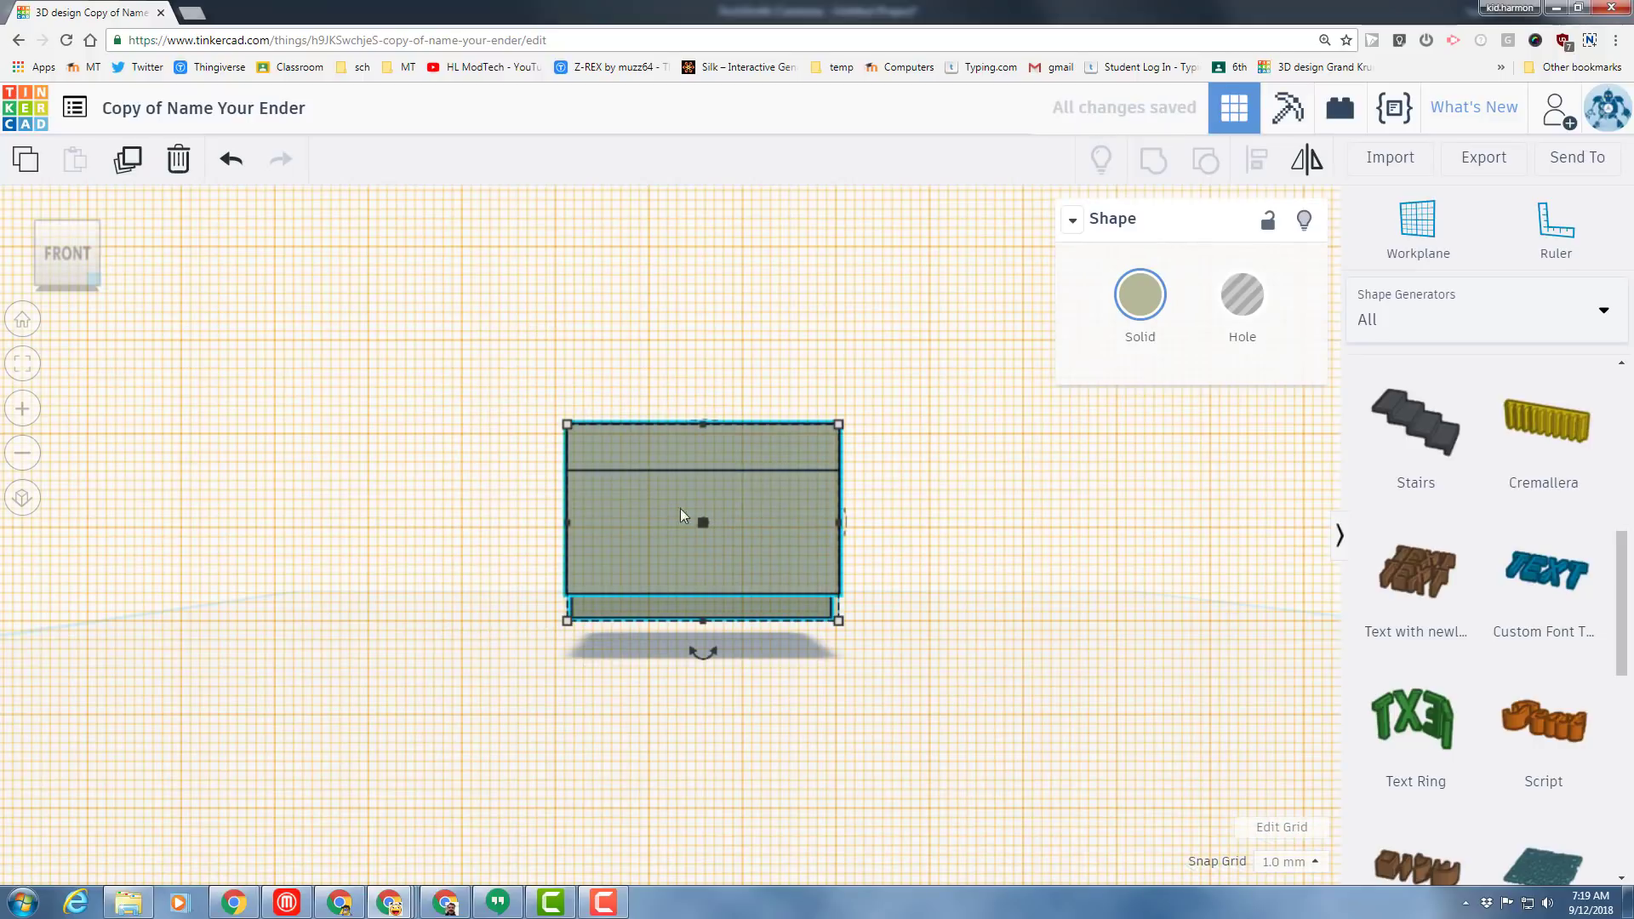
- Add a Script text shape from the full set of shape generators onto the clip's front face
{"action": "left_click", "coordinate": [1370, 324]}
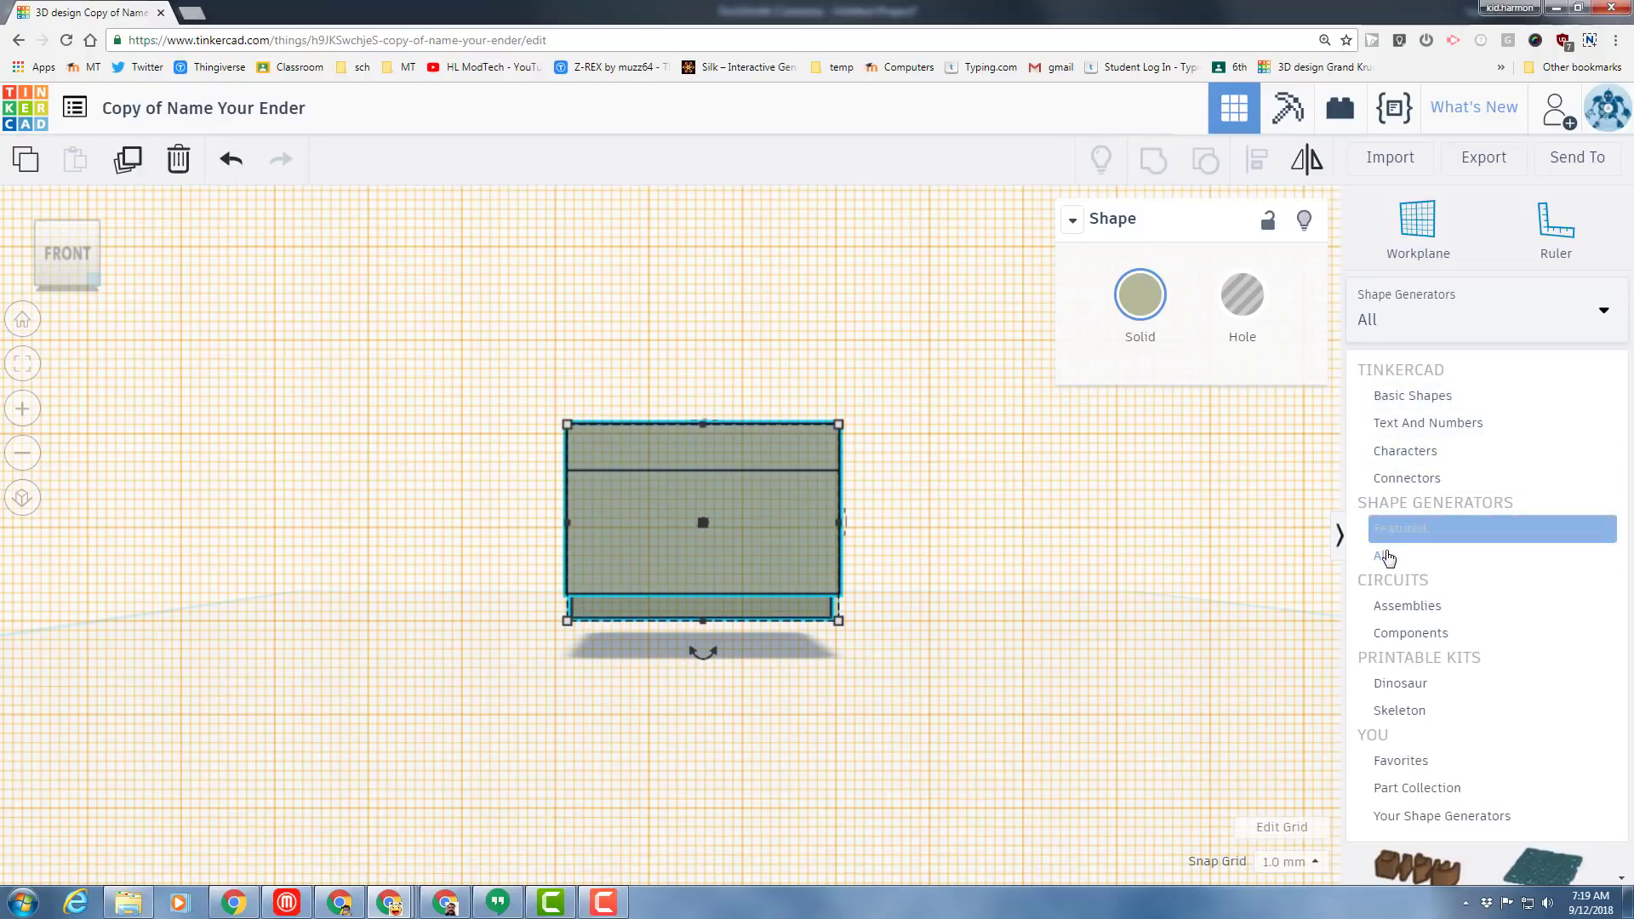
{"action": "left_click", "coordinate": [1383, 556]}
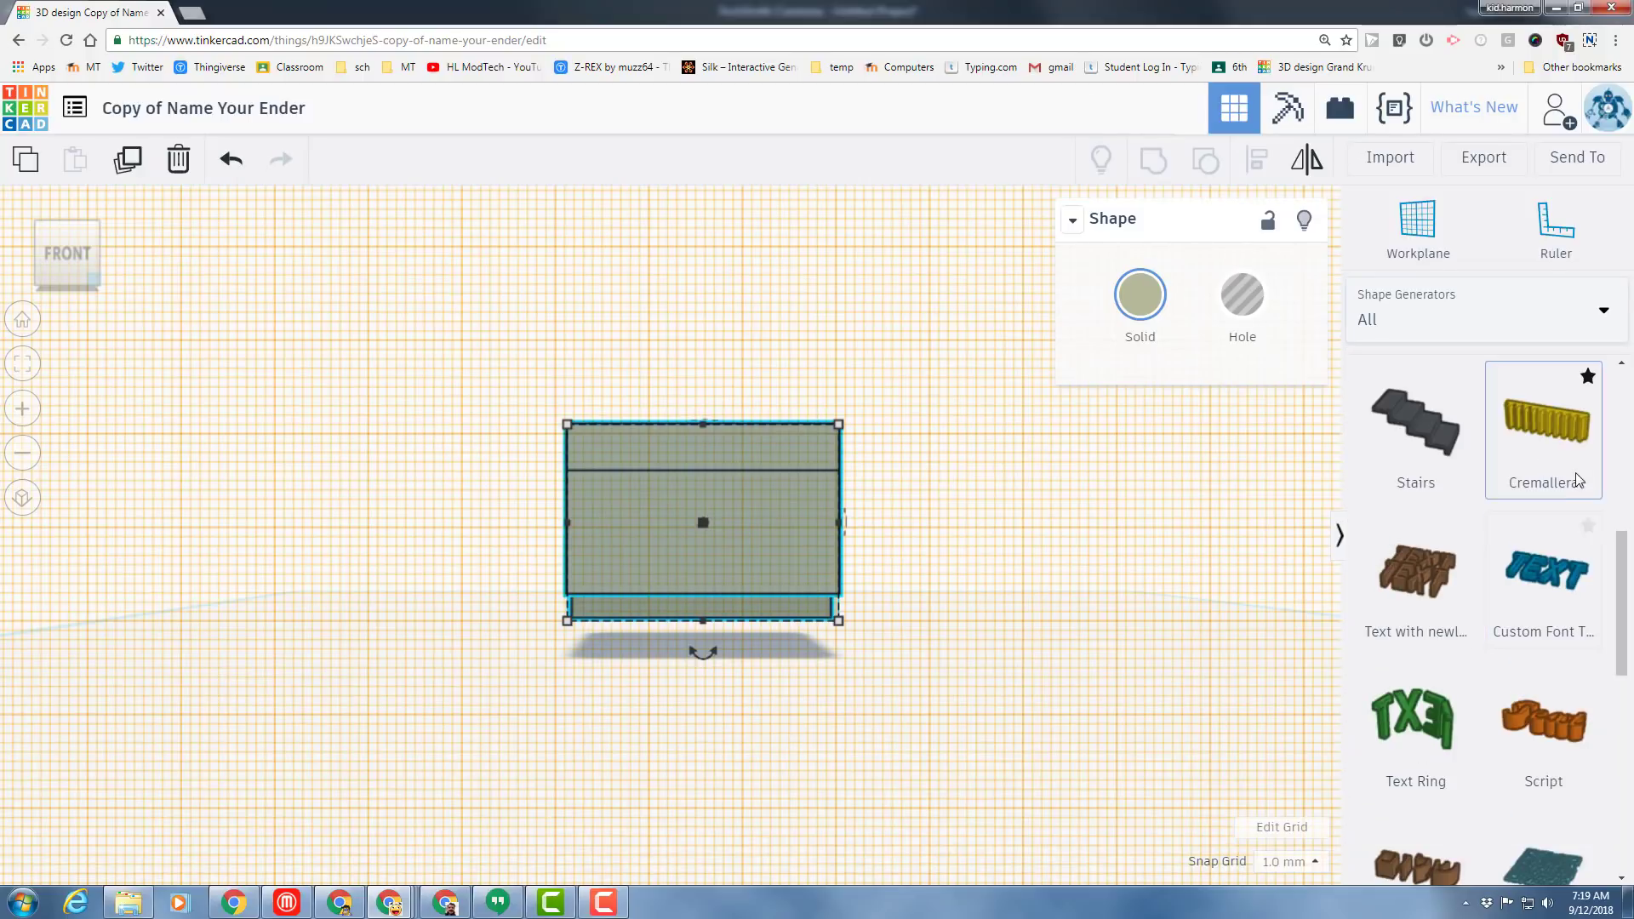
{"action": "scroll", "coordinate": [1579, 479], "scroll_direction": "up", "scroll_amount": 4}
{"action": "scroll", "coordinate": [1543, 489], "scroll_direction": "down", "scroll_amount": 3}
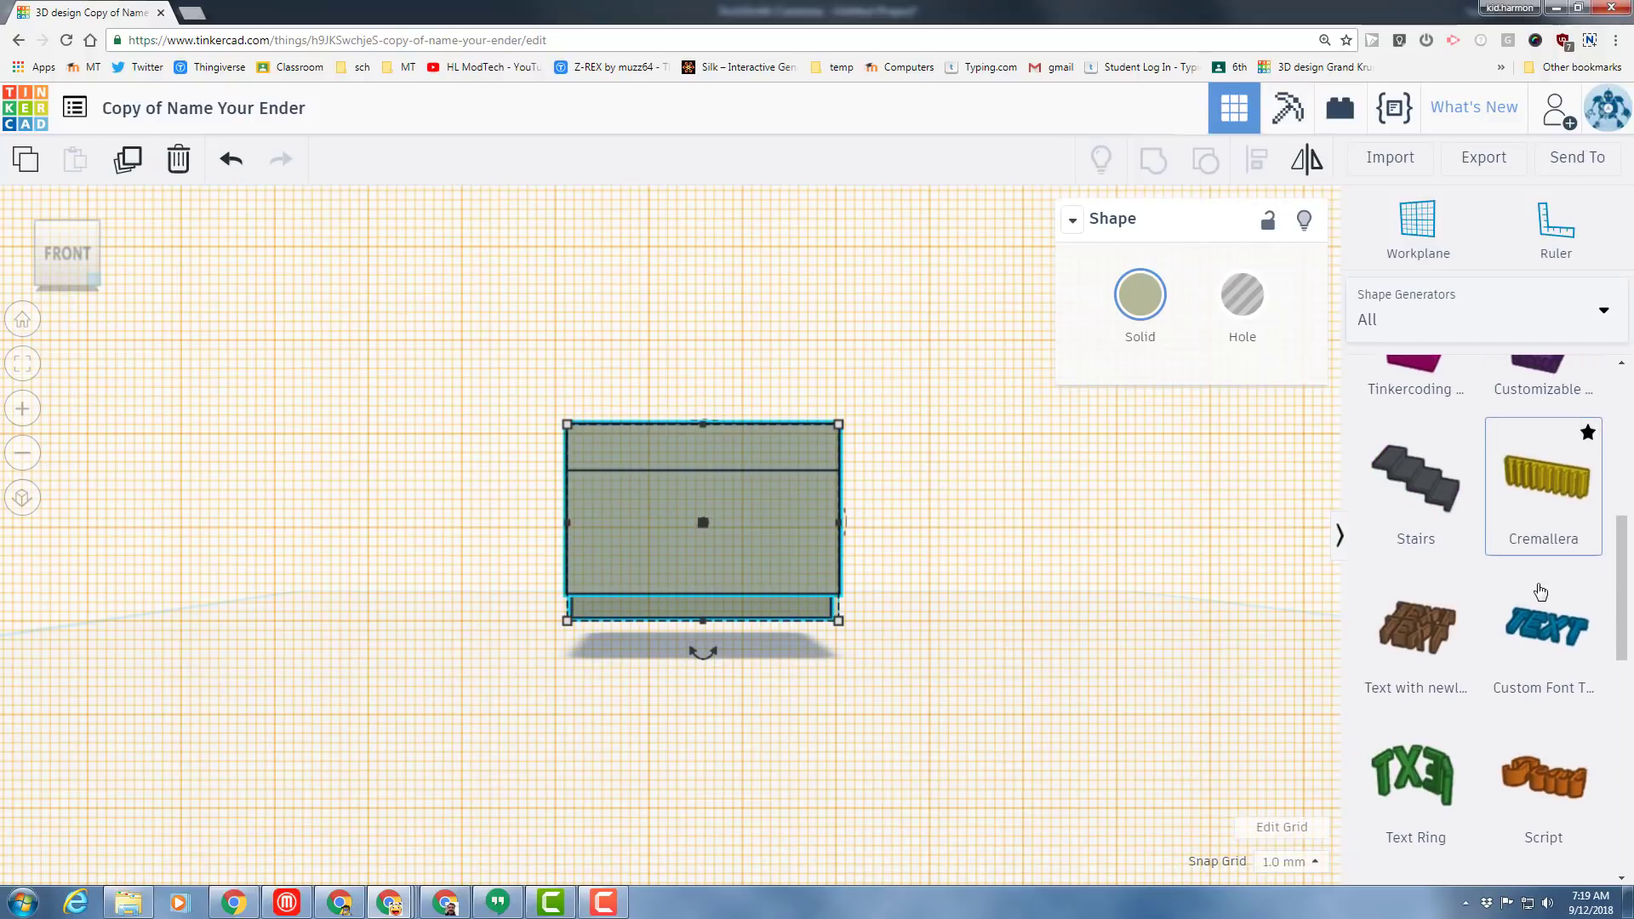
{"action": "scroll", "coordinate": [1524, 817], "scroll_direction": "down", "scroll_amount": 2}
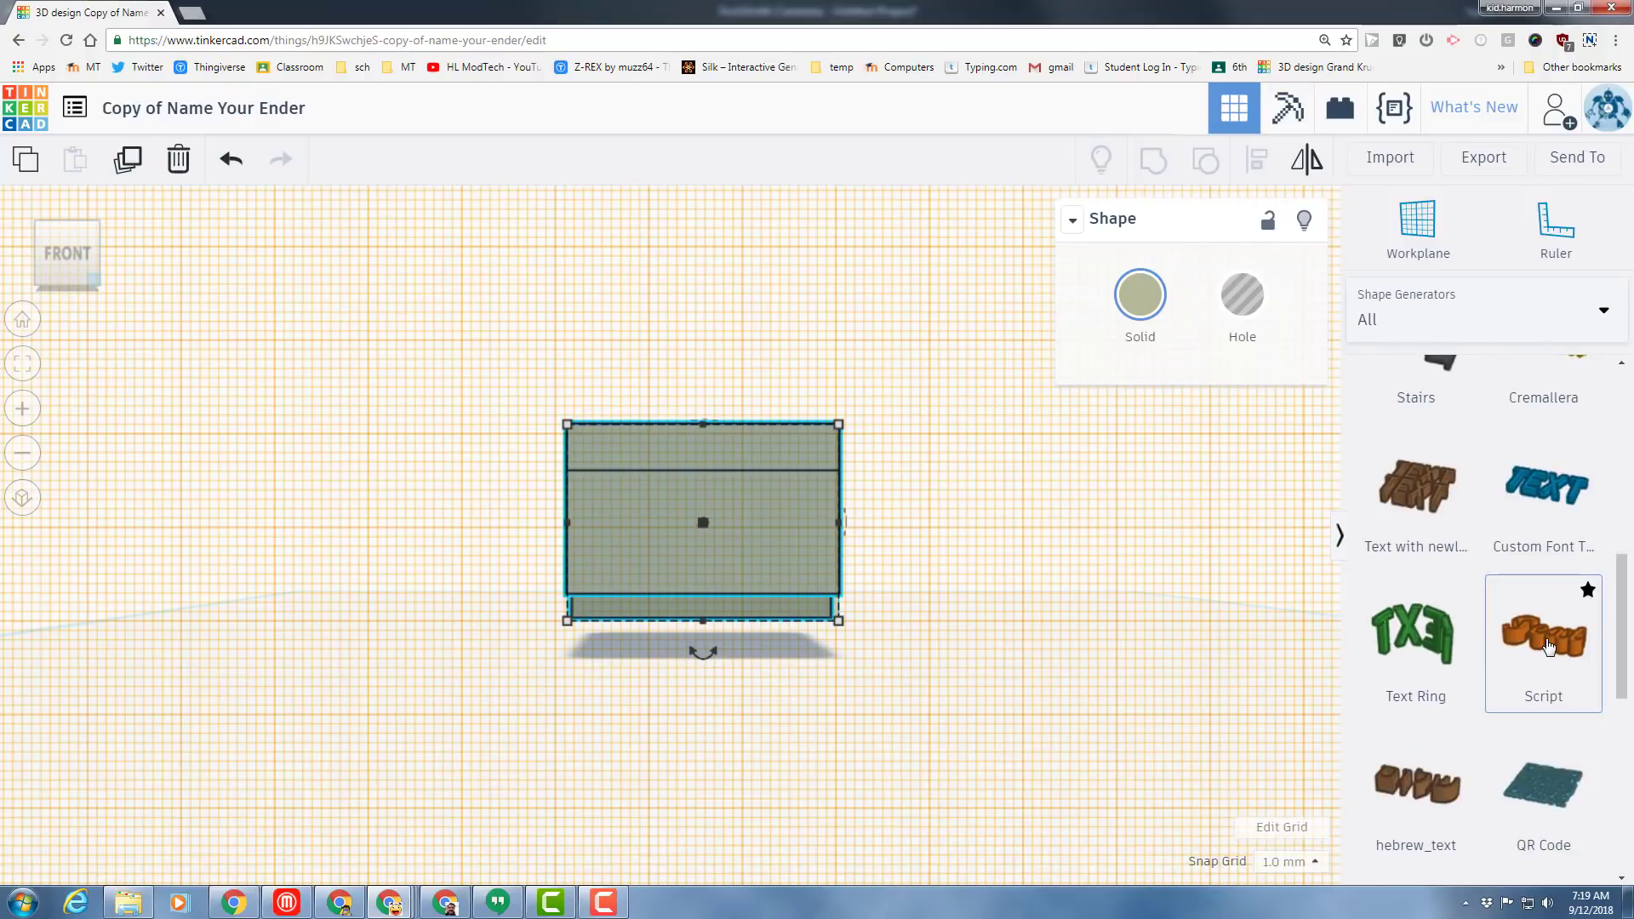
{"action": "left_click_drag", "start_coordinate": [1547, 647], "coordinate": [684, 513]}
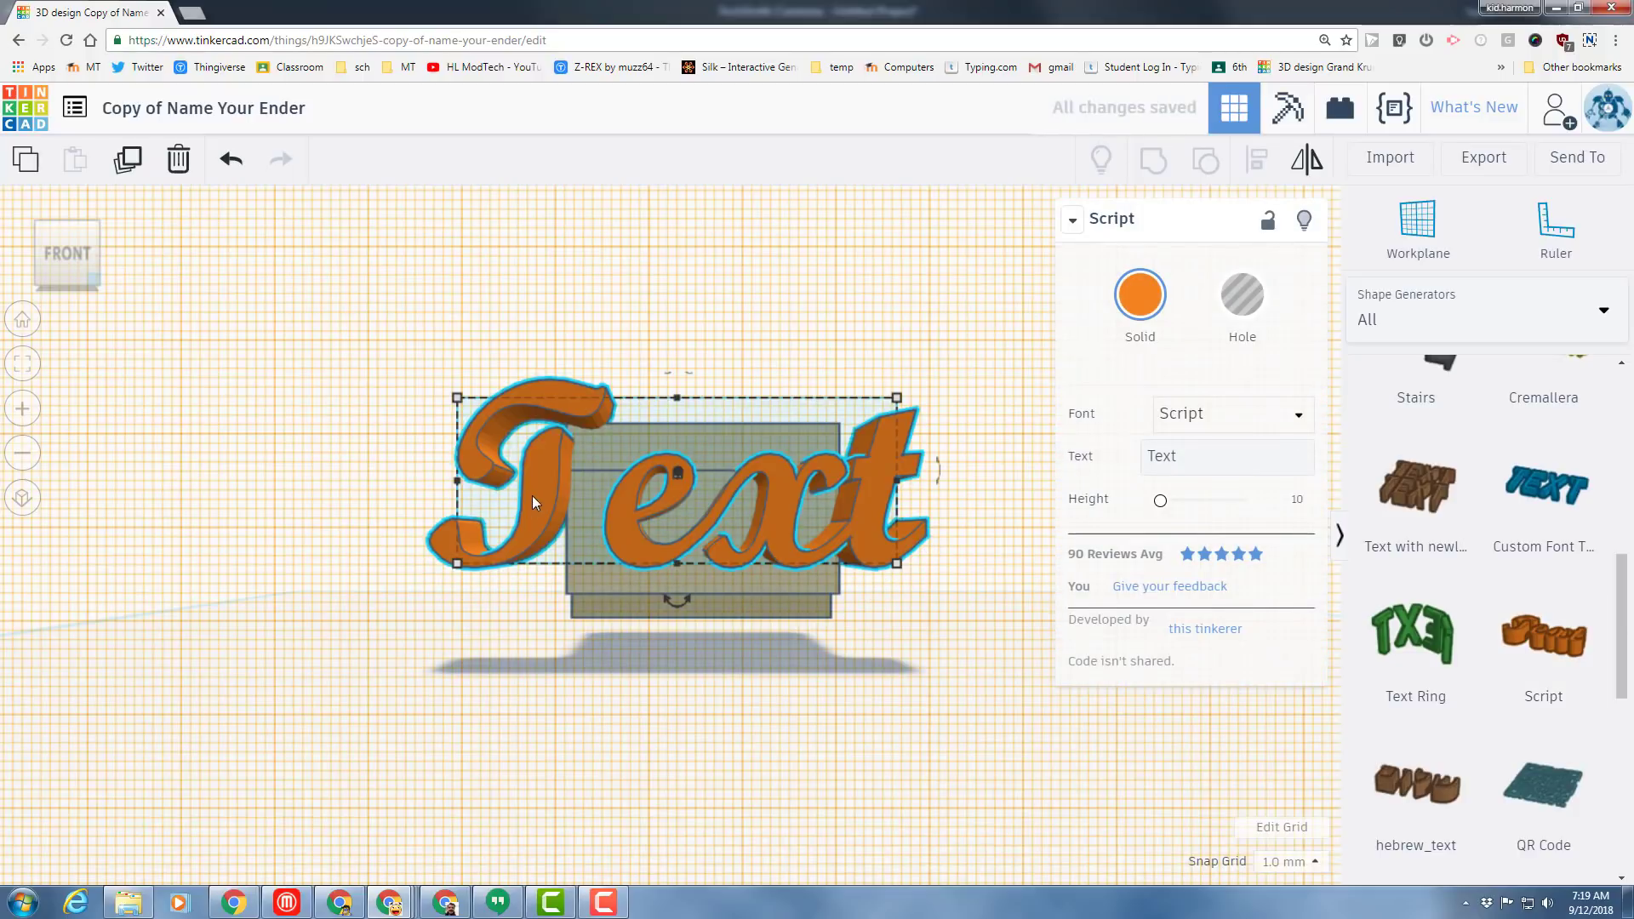
- Set the script shape's font to Bebas and its text to "Ender"
{"action": "left_click", "coordinate": [1180, 417]}
{"action": "left_click", "coordinate": [1180, 487]}
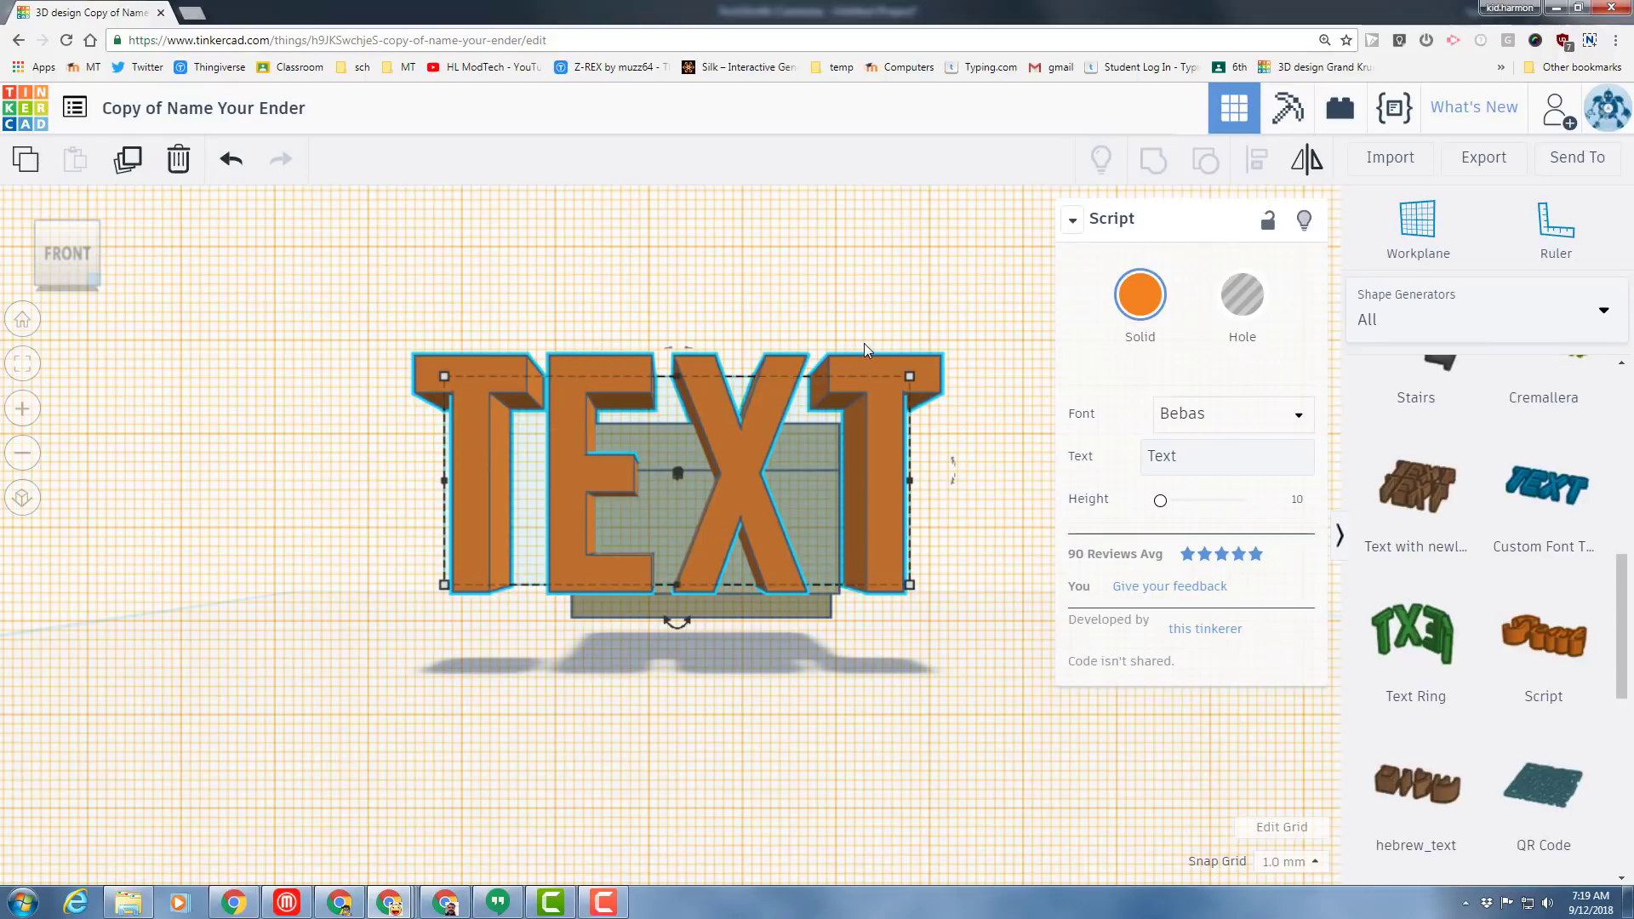
{"action": "right_click_drag", "start_coordinate": [865, 344], "coordinate": [688, 483]}
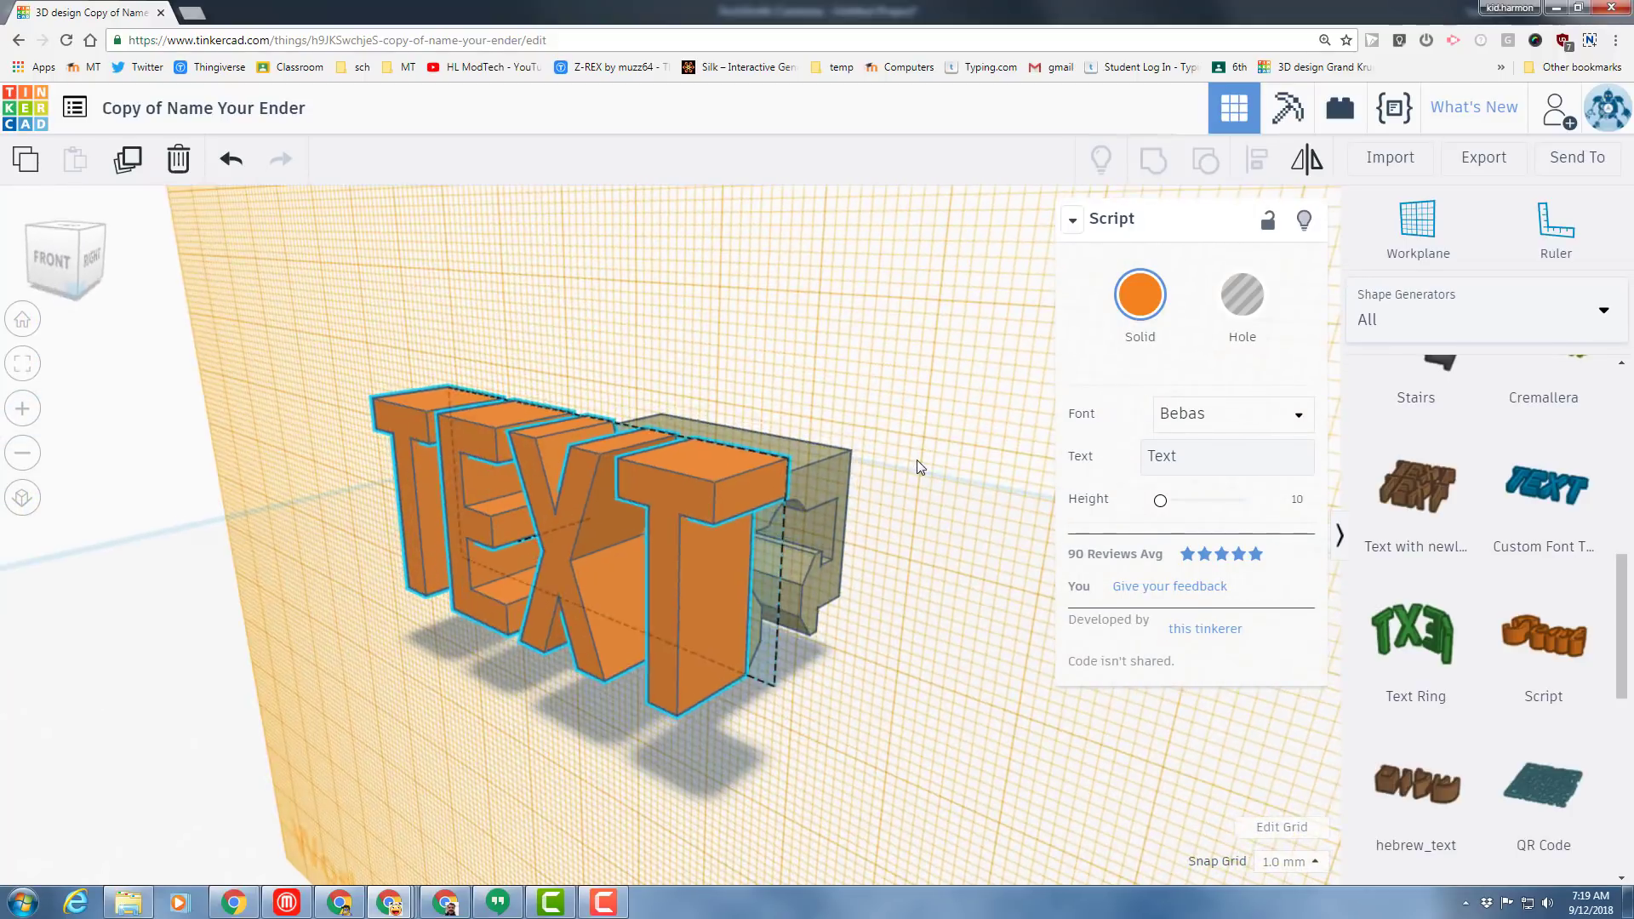
{"action": "right_click_drag", "start_coordinate": [917, 459], "coordinate": [645, 492]}
{"action": "left_click", "coordinate": [1151, 463]}
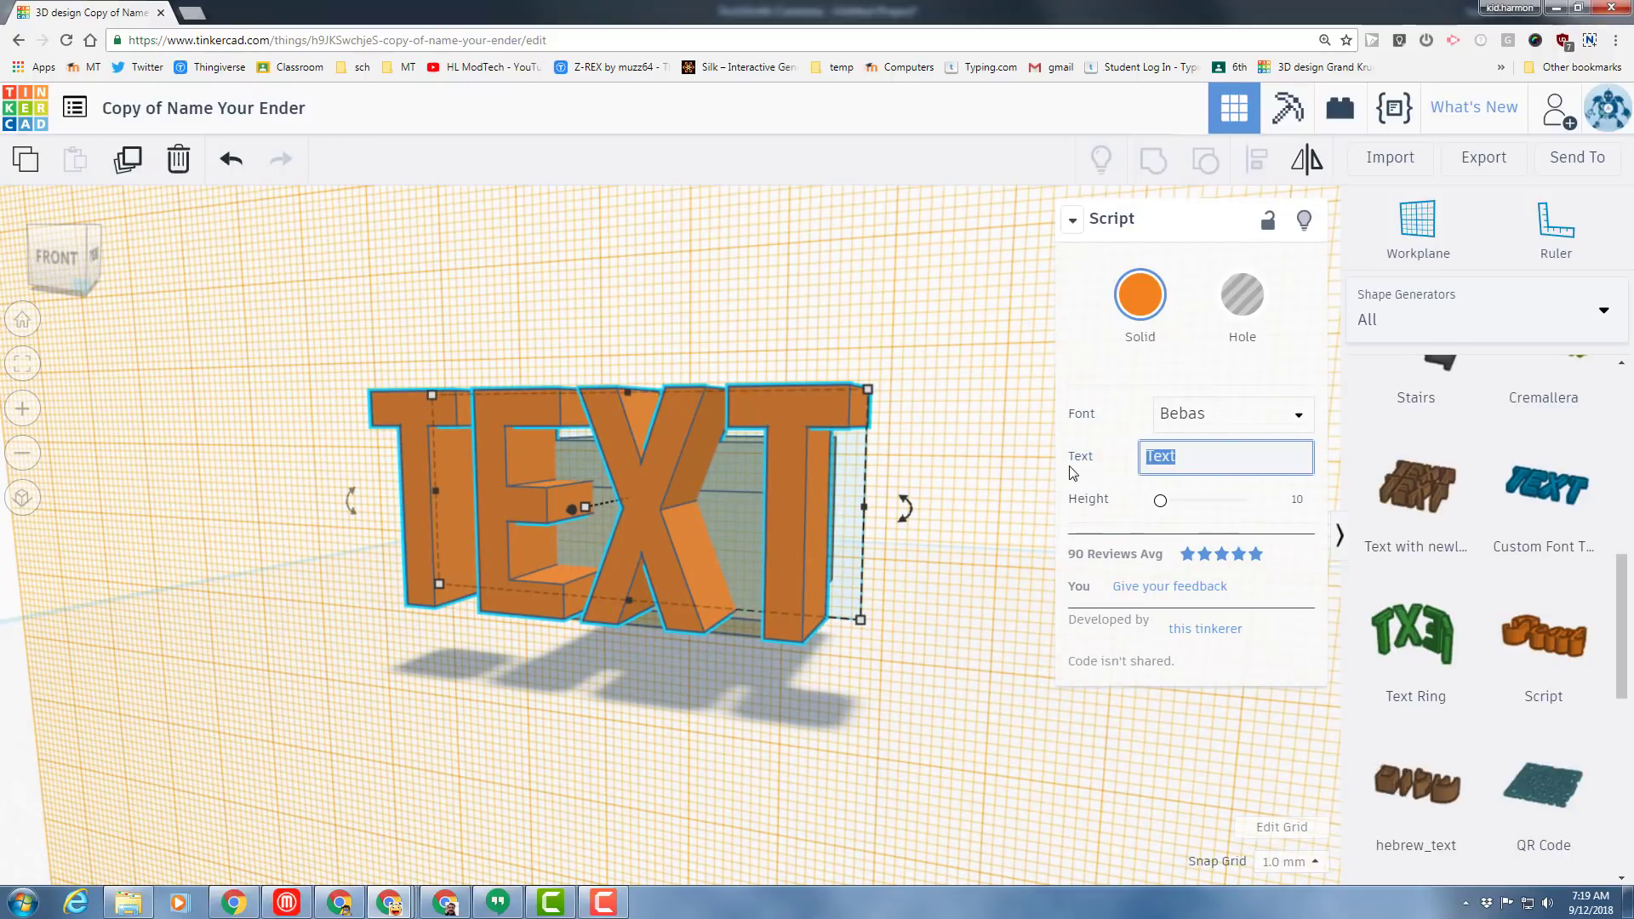
{"action": "type", "text": "Ender"}
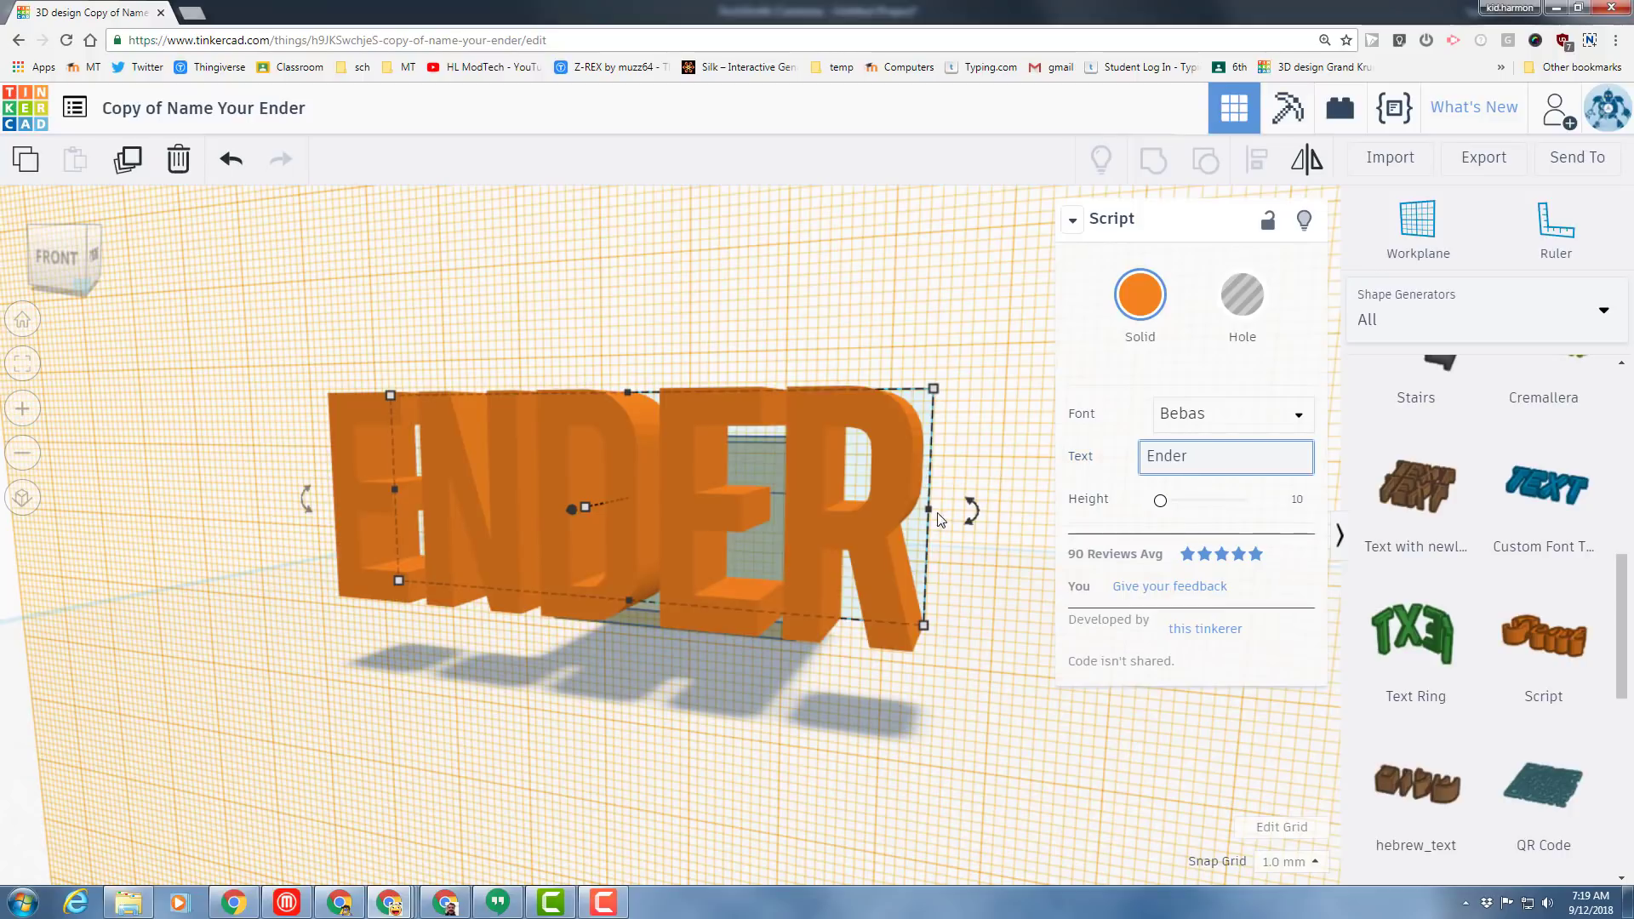
- Stretch the Ender text lengthwise on both ends to a width of 90 mm
{"action": "left_click_drag", "start_coordinate": [930, 516], "coordinate": [1047, 515]}
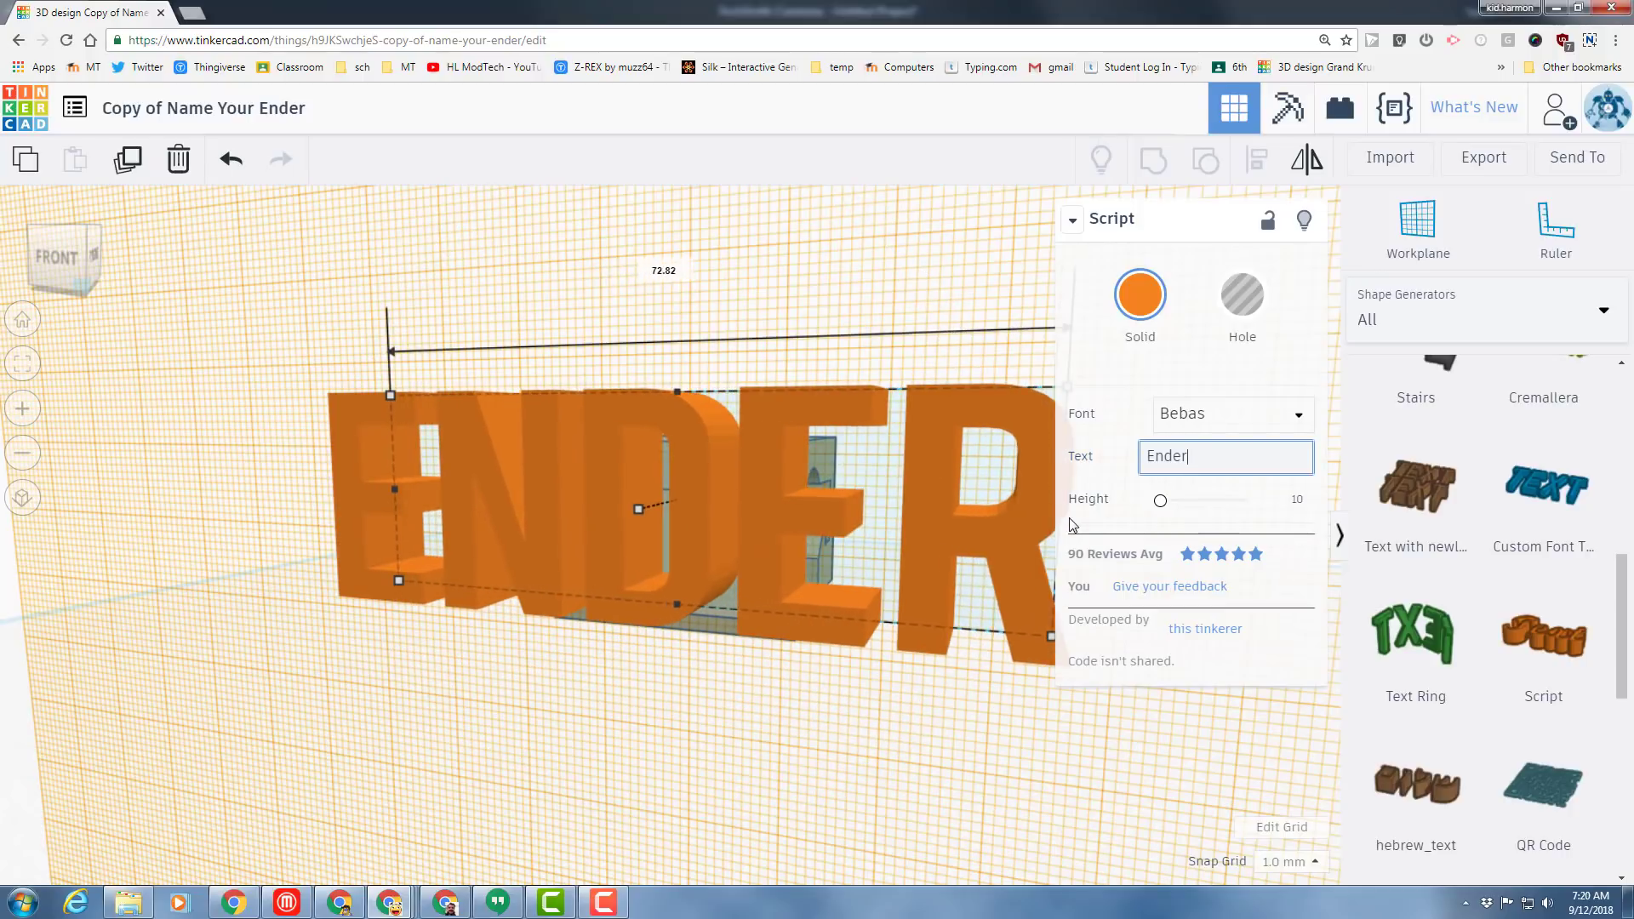
{"action": "scroll", "coordinate": [676, 585], "scroll_direction": "down", "scroll_amount": 2}
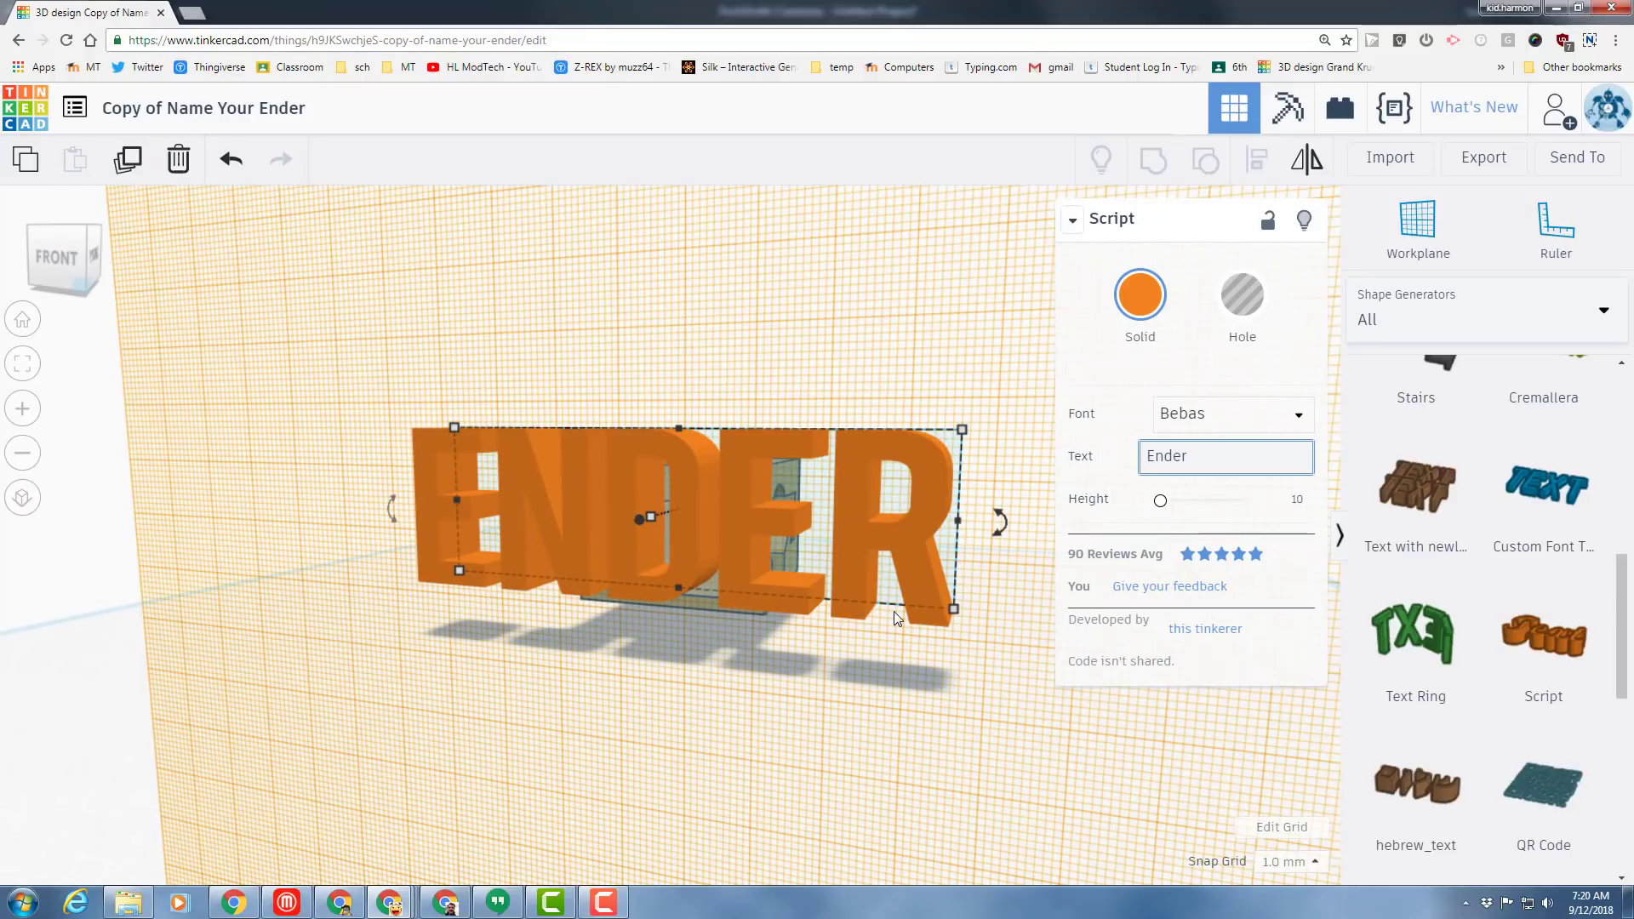
{"action": "left_click_drag", "start_coordinate": [456, 497], "coordinate": [372, 495]}
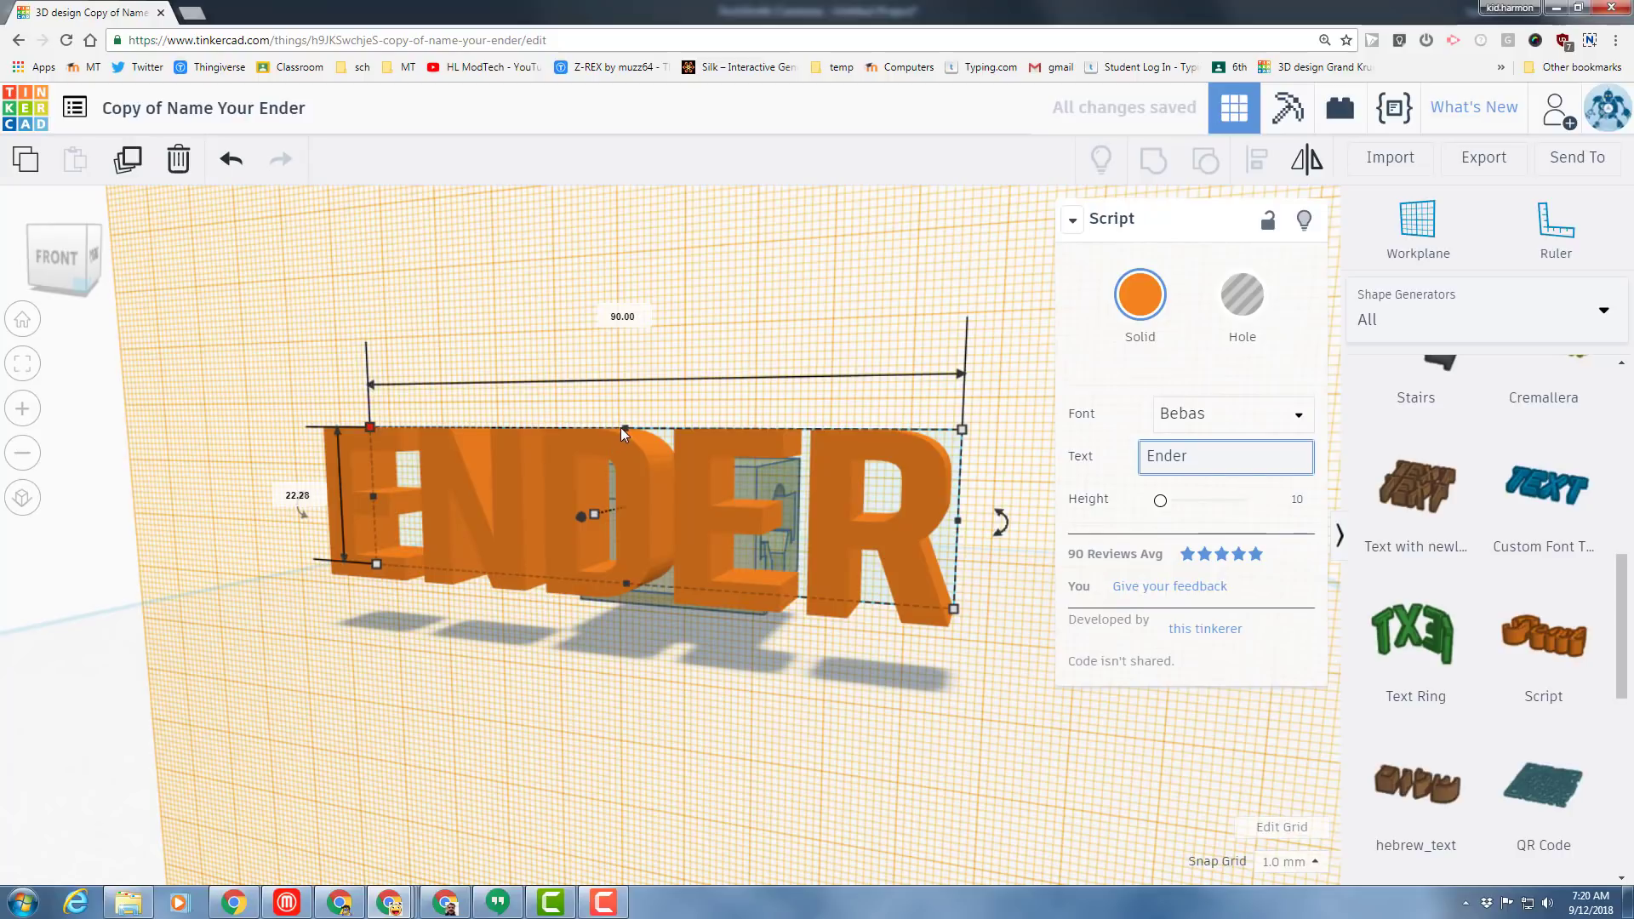
- Stretch the Ender text to about 25 mm tall and set its thickness to 2 mm
{"action": "left_click_drag", "start_coordinate": [626, 428], "coordinate": [616, 407]}
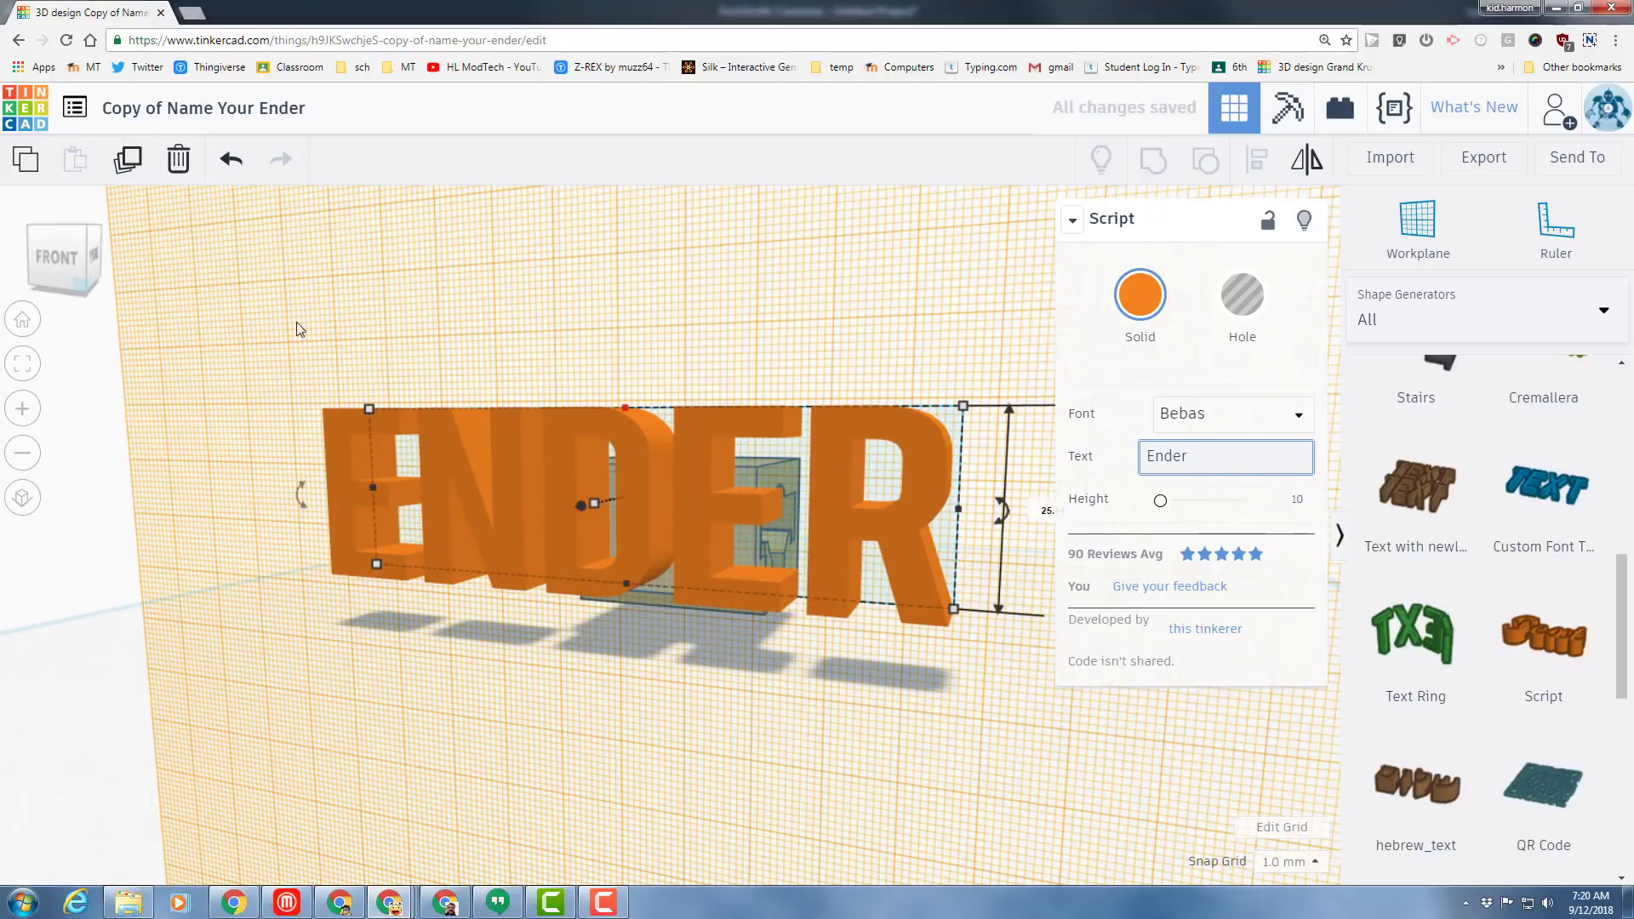
{"action": "left_click", "coordinate": [88, 259]}
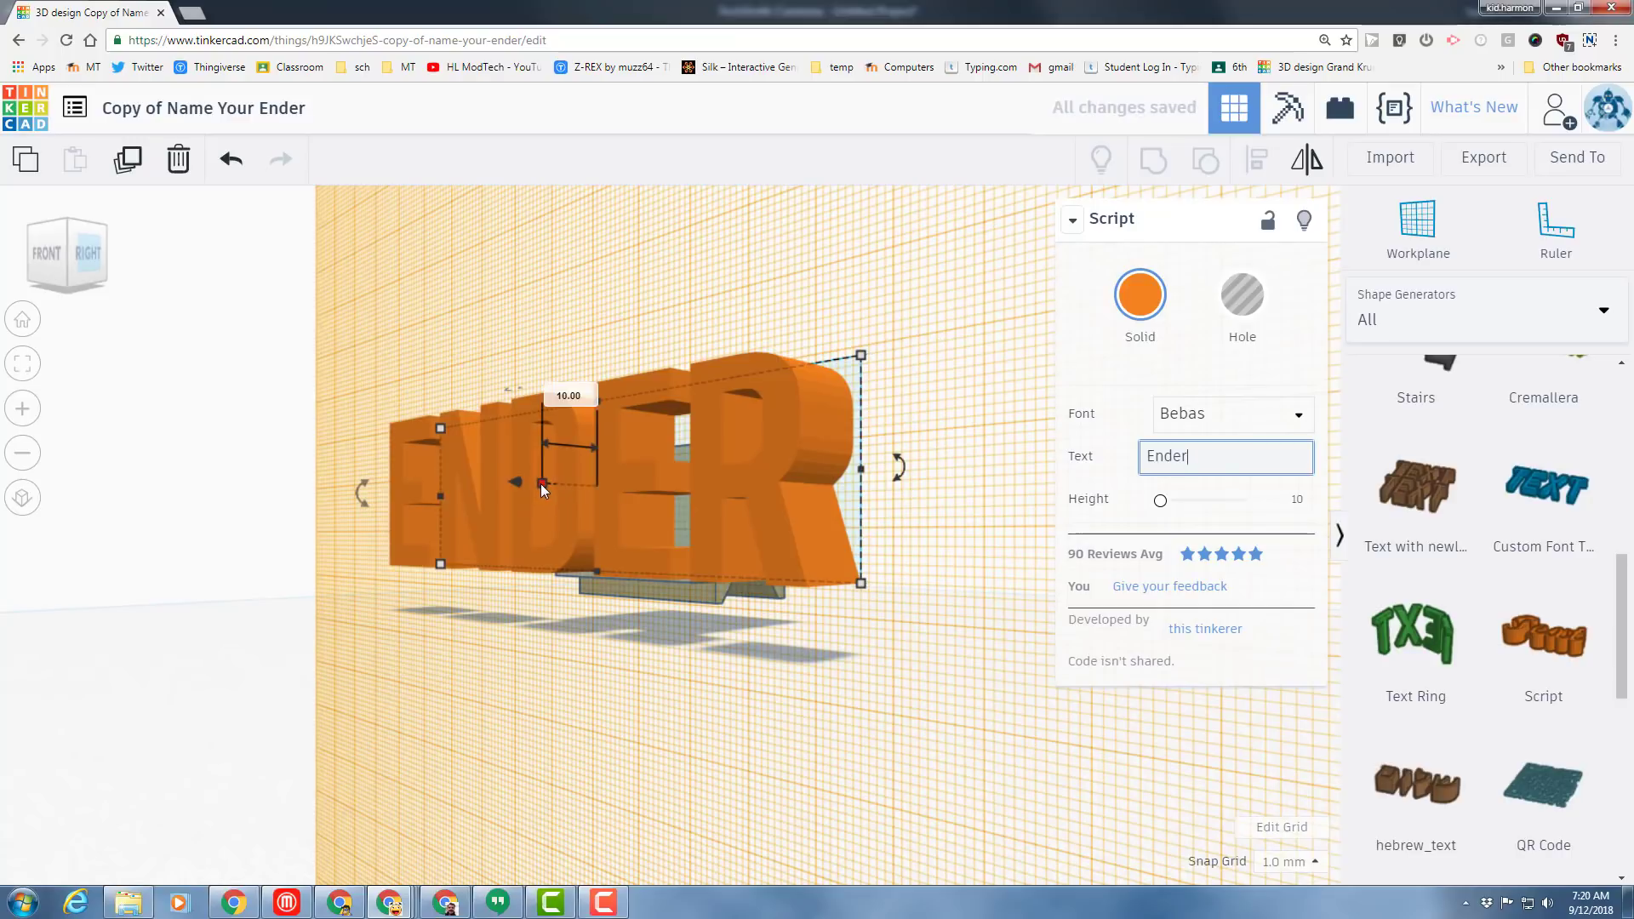
{"action": "left_click", "coordinate": [540, 484]}
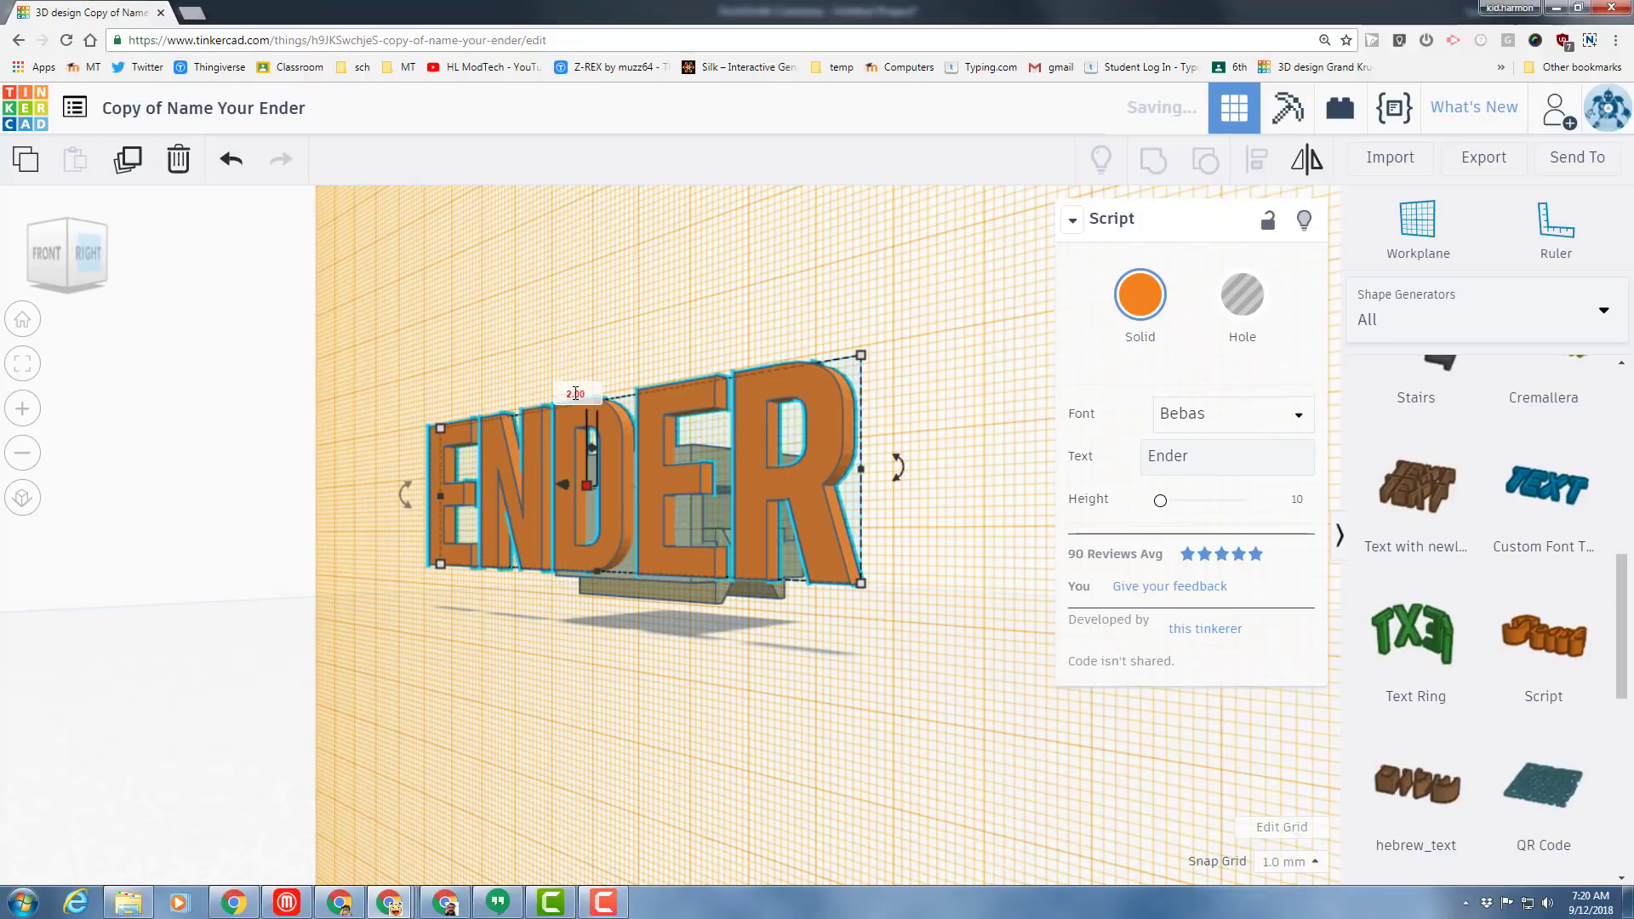
- Select the mounting clip behind the text and return the workplane to the default base grid
{"action": "right_click_drag", "start_coordinate": [777, 282], "coordinate": [219, 299]}
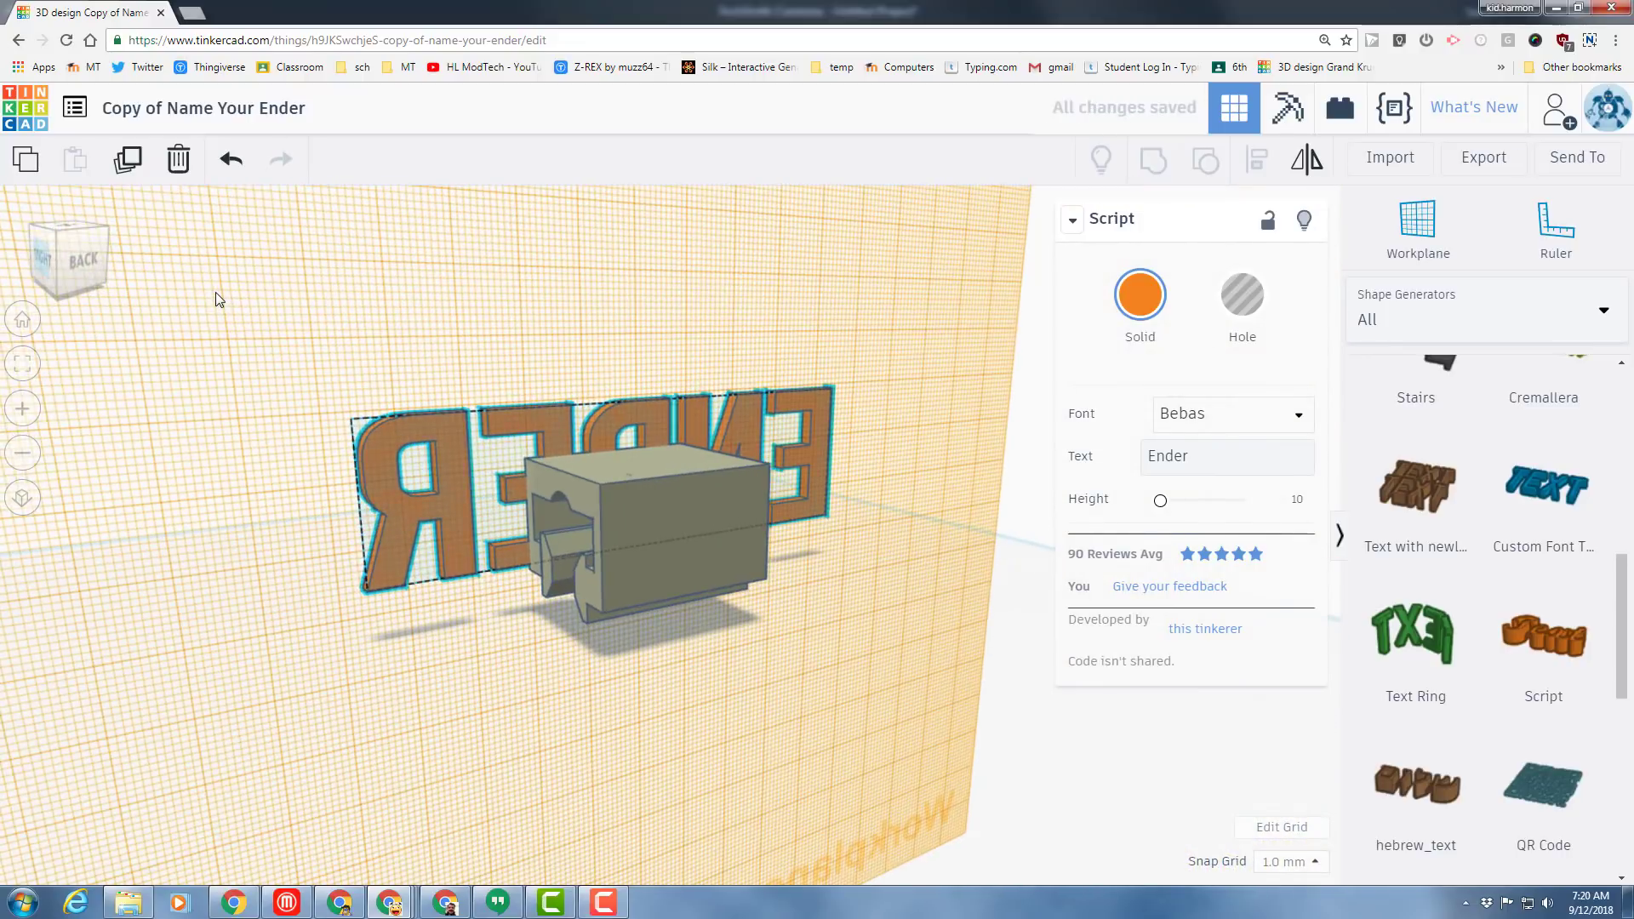
{"action": "right_click_drag", "start_coordinate": [380, 303], "coordinate": [689, 519]}
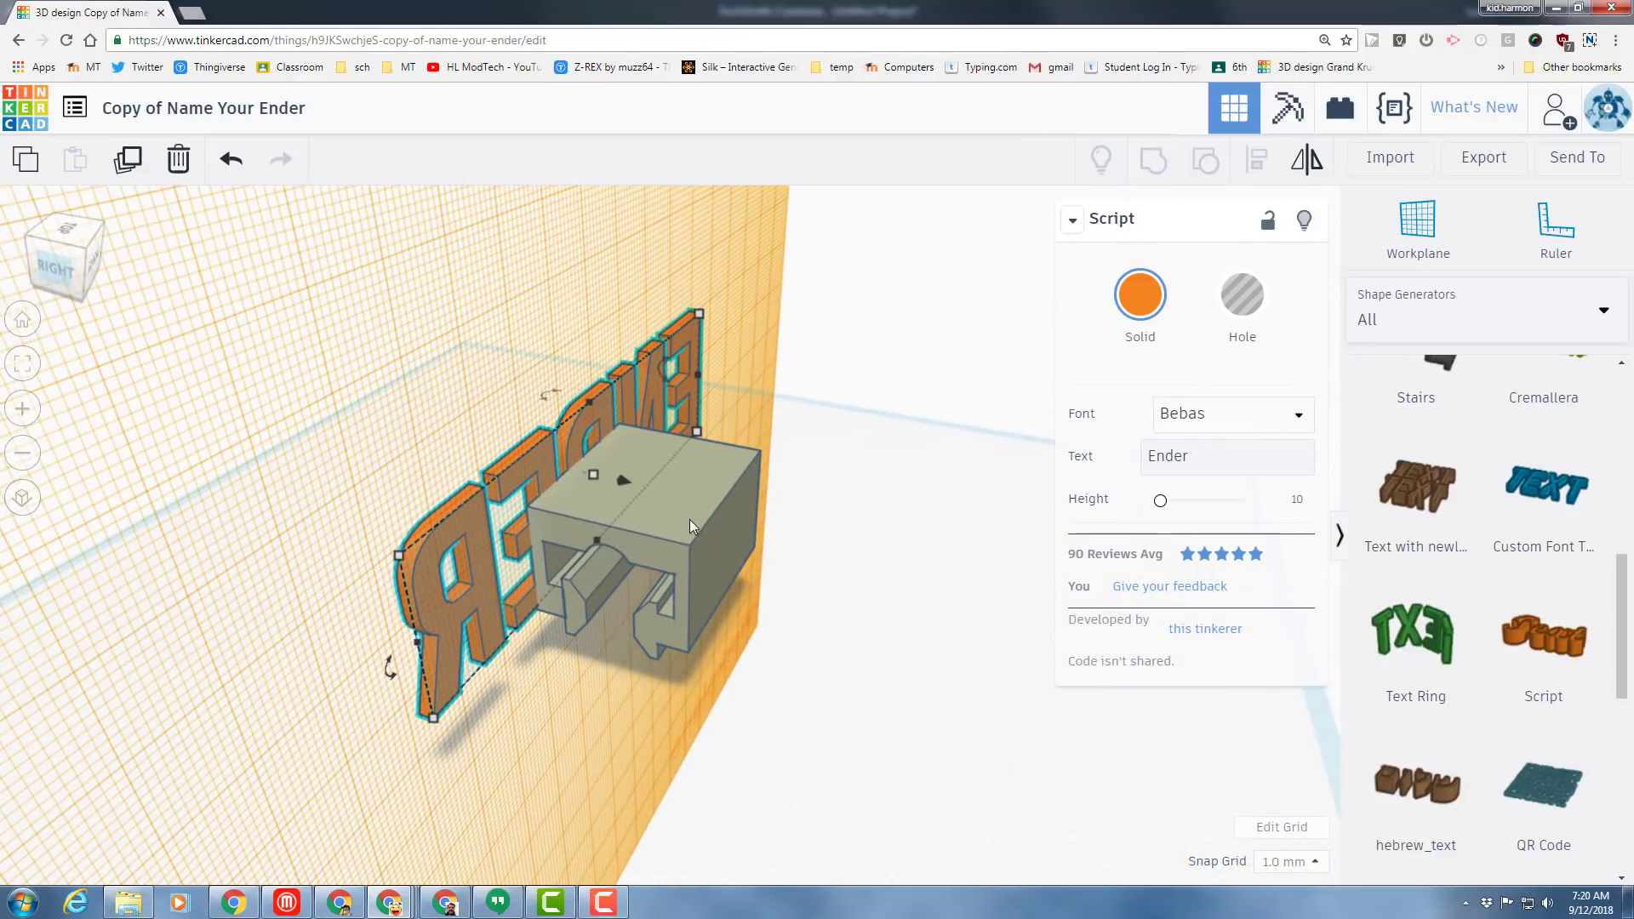
{"action": "left_click", "coordinate": [596, 549]}
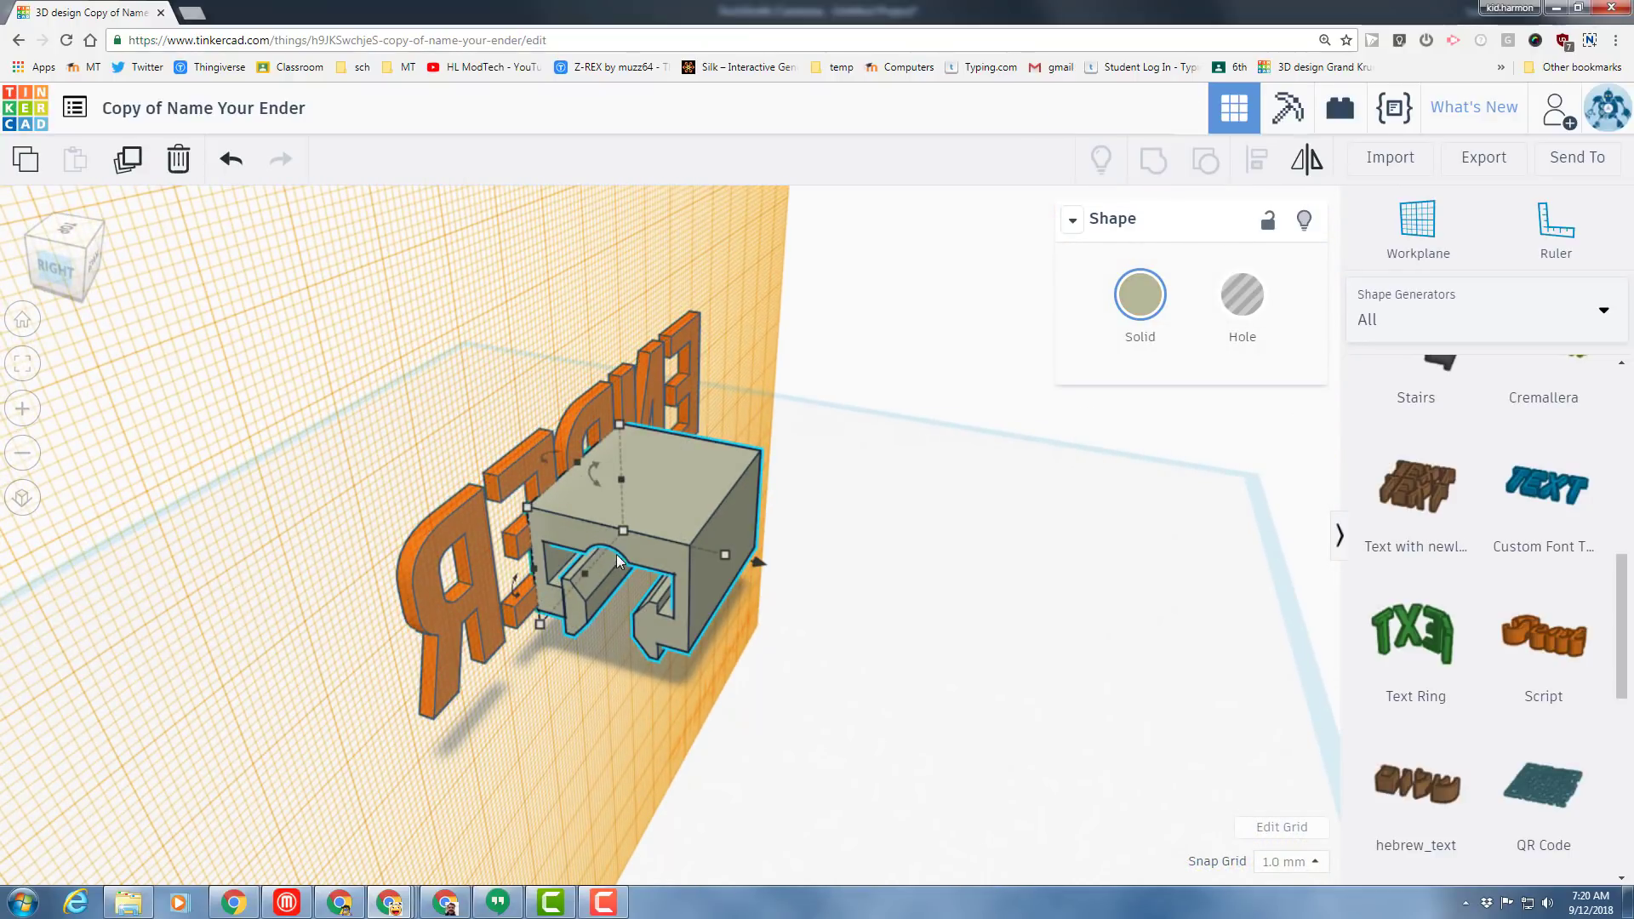
{"action": "right_click_drag", "start_coordinate": [697, 582], "coordinate": [489, 596]}
{"action": "left_click_drag", "start_coordinate": [170, 579], "coordinate": [266, 640]}
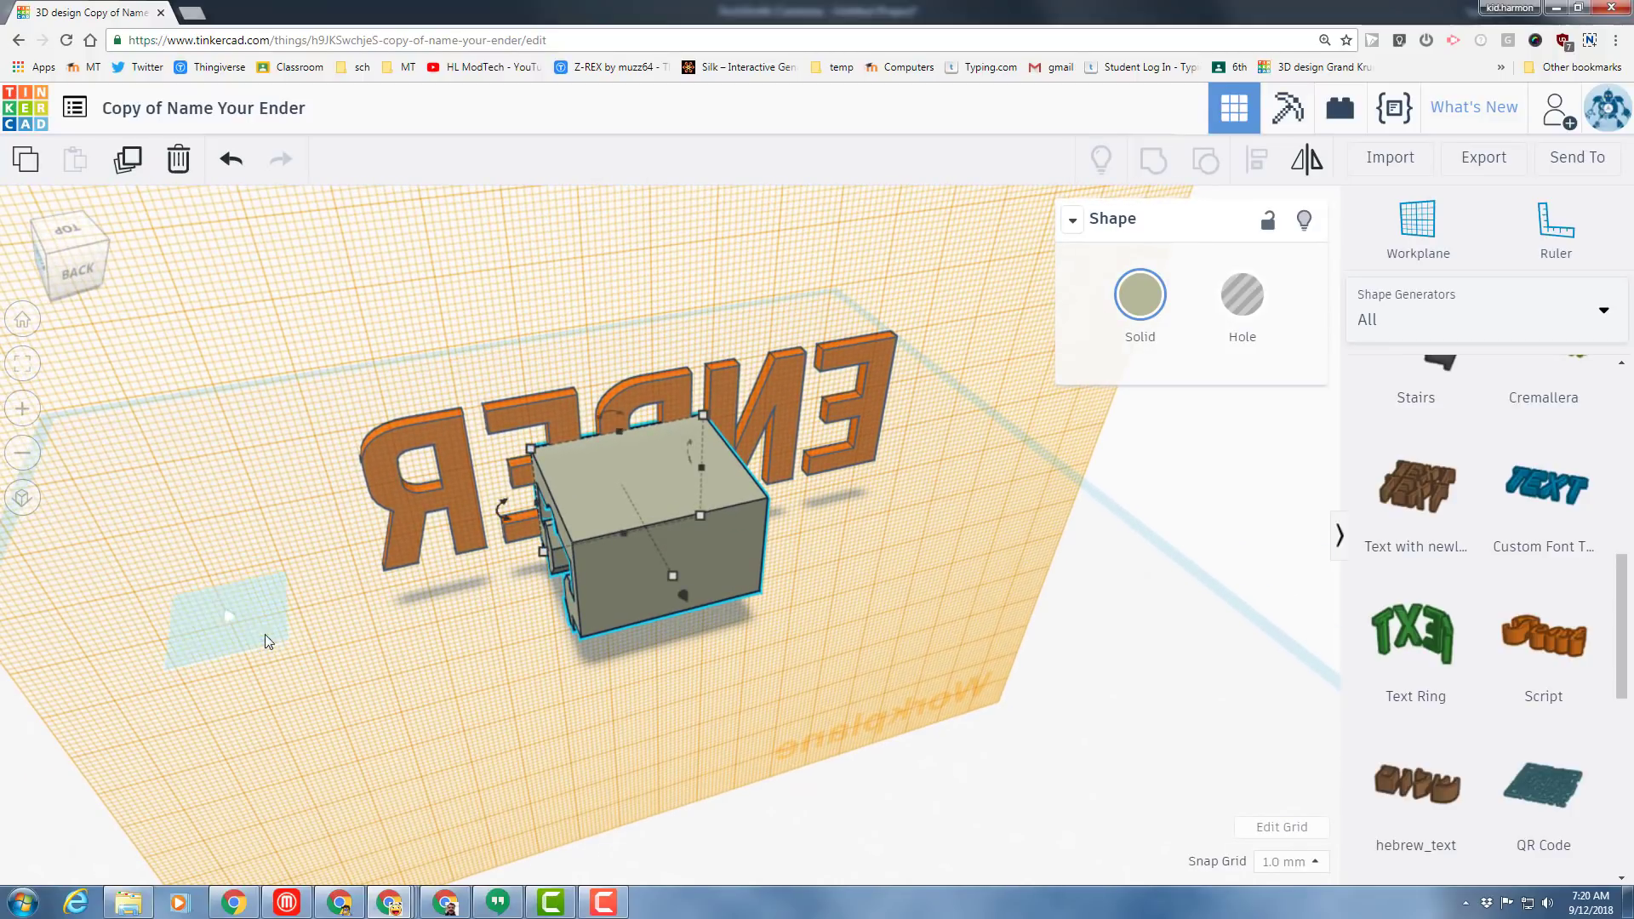
{"action": "left_click", "coordinate": [1190, 621]}
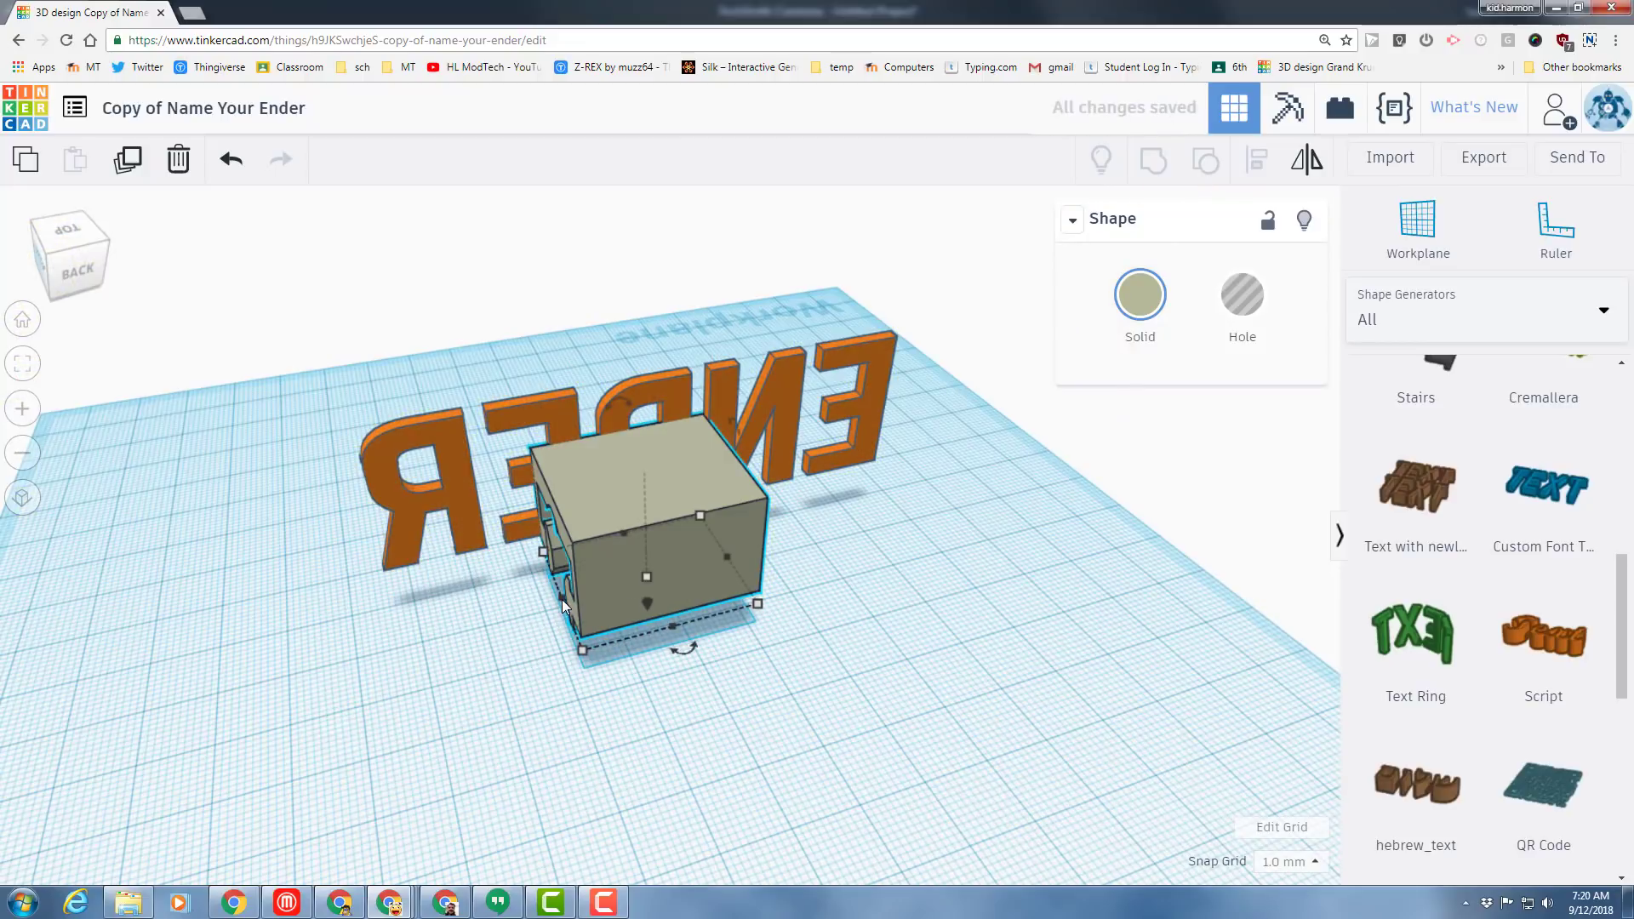
- Stretch the clip outward on both ends to a length of 94 mm so it spans the whole name
{"action": "left_click_drag", "start_coordinate": [562, 599], "coordinate": [370, 626]}
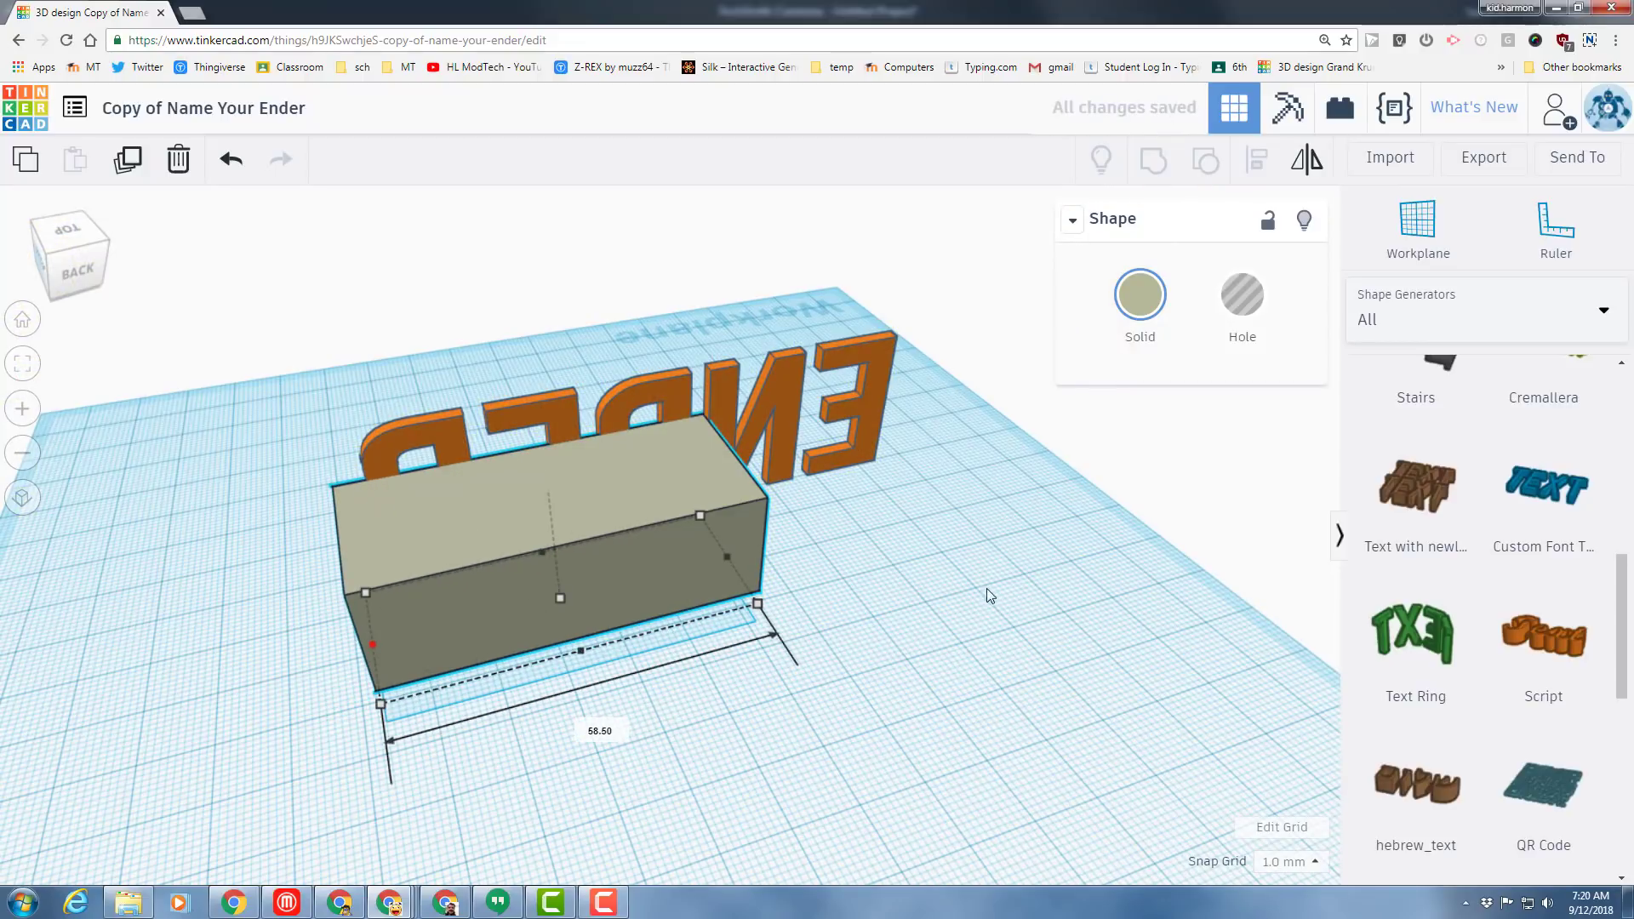
{"action": "right_click_drag", "start_coordinate": [988, 589], "coordinate": [733, 591]}
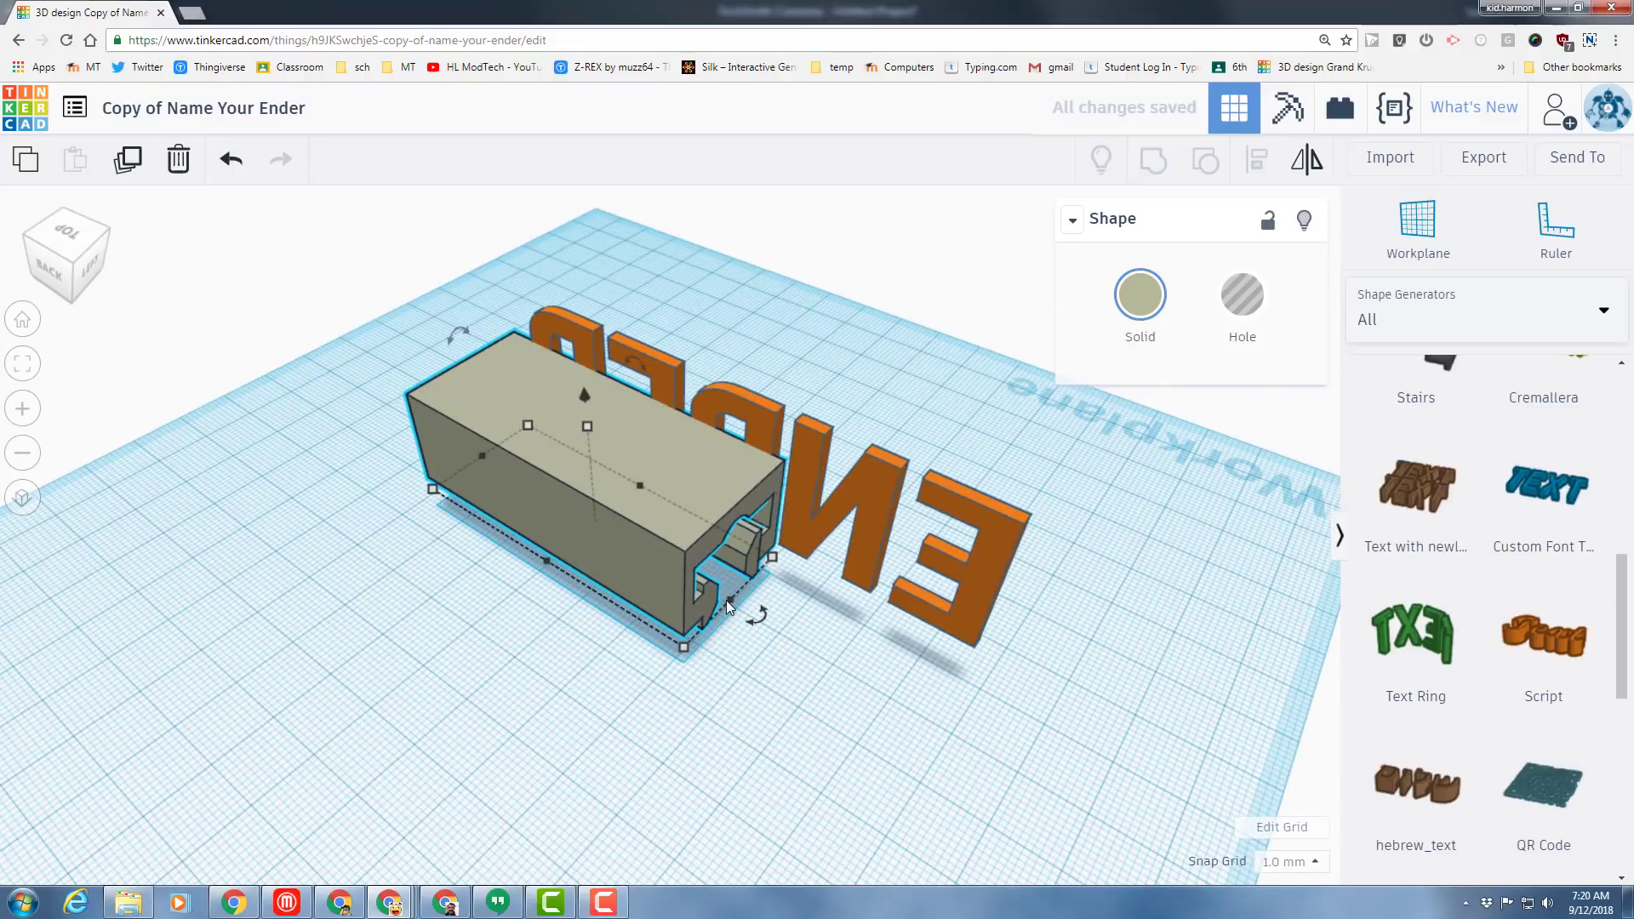
{"action": "left_click_drag", "start_coordinate": [727, 600], "coordinate": [956, 679]}
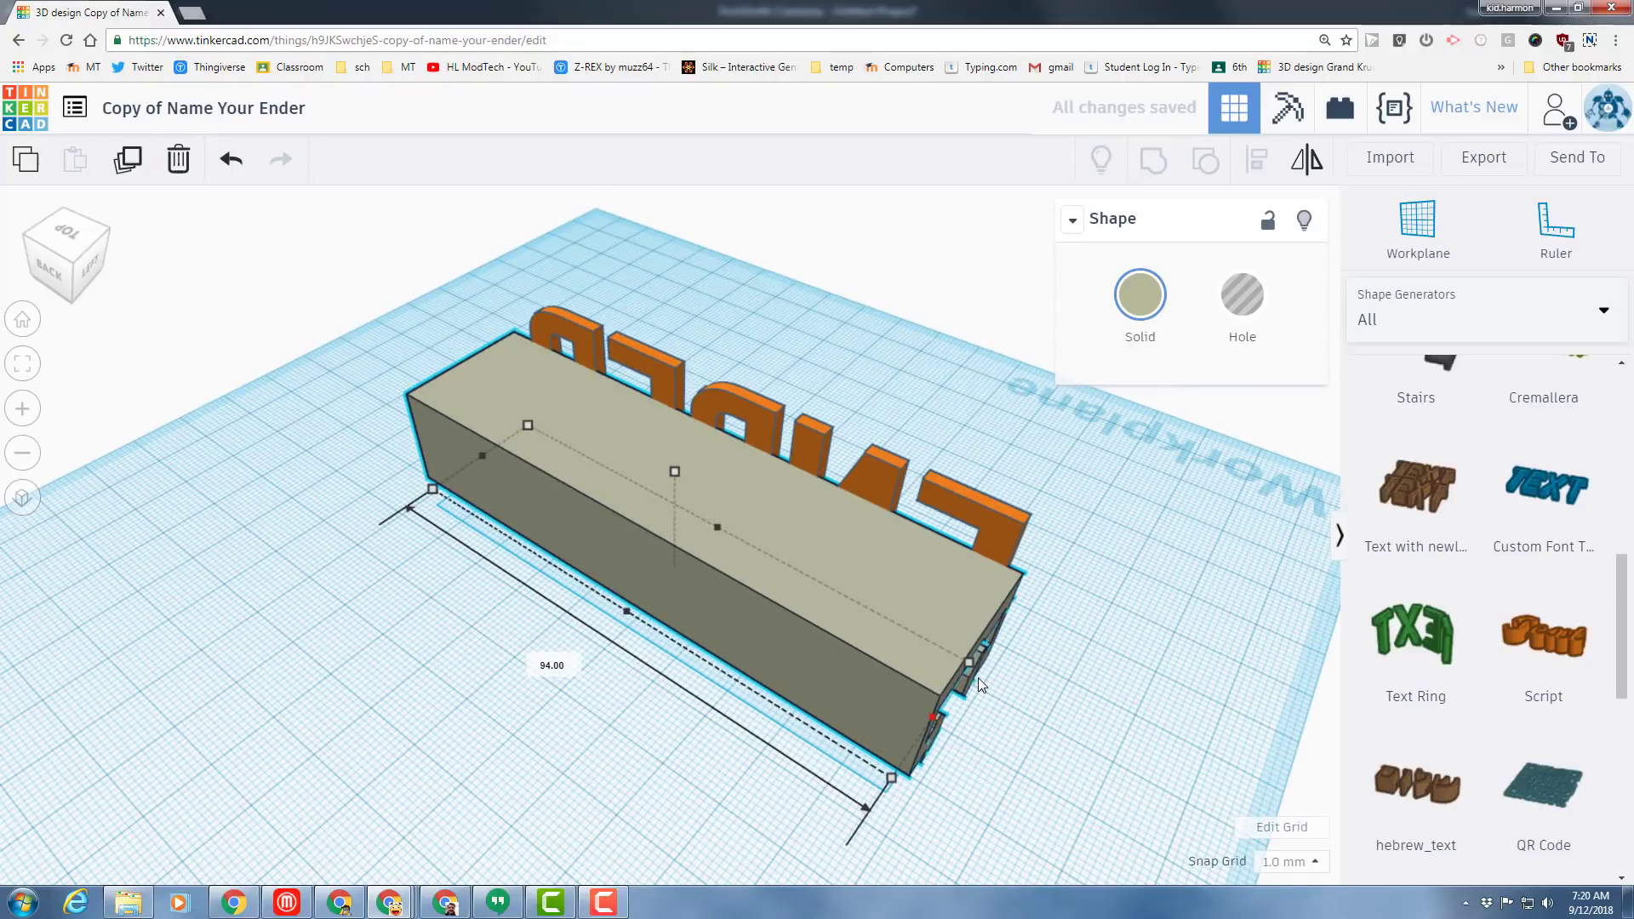
- Select the Ender text together with the clip and group them into one shape
{"action": "right_click_drag", "start_coordinate": [991, 650], "coordinate": [569, 509]}
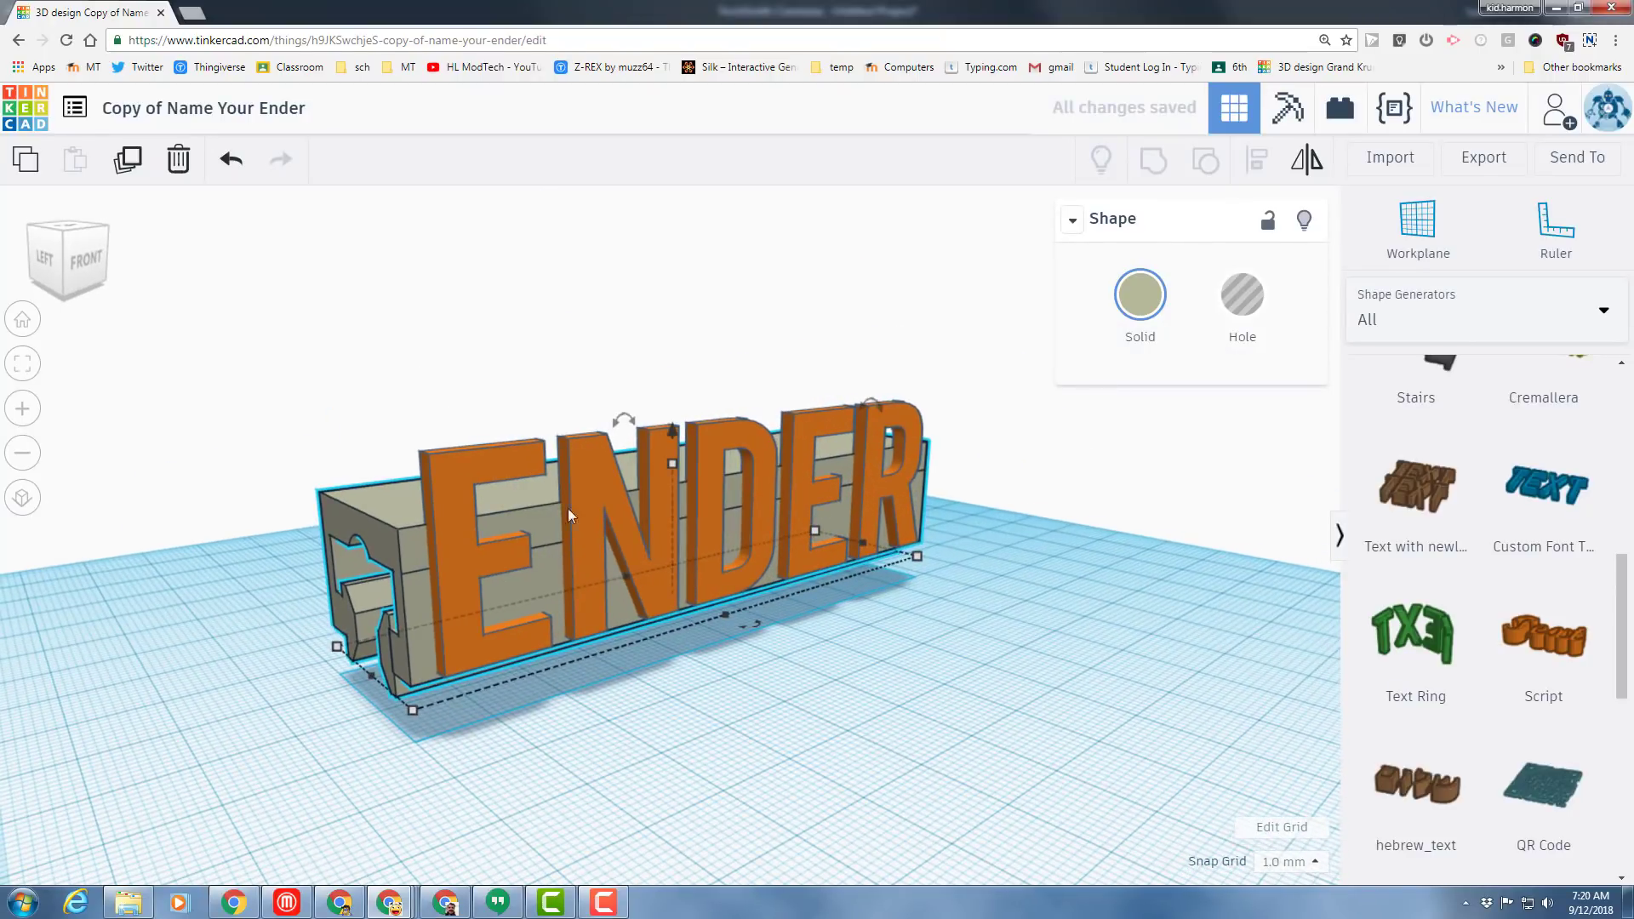
{"action": "left_click", "coordinate": [656, 579], "text": "shift"}
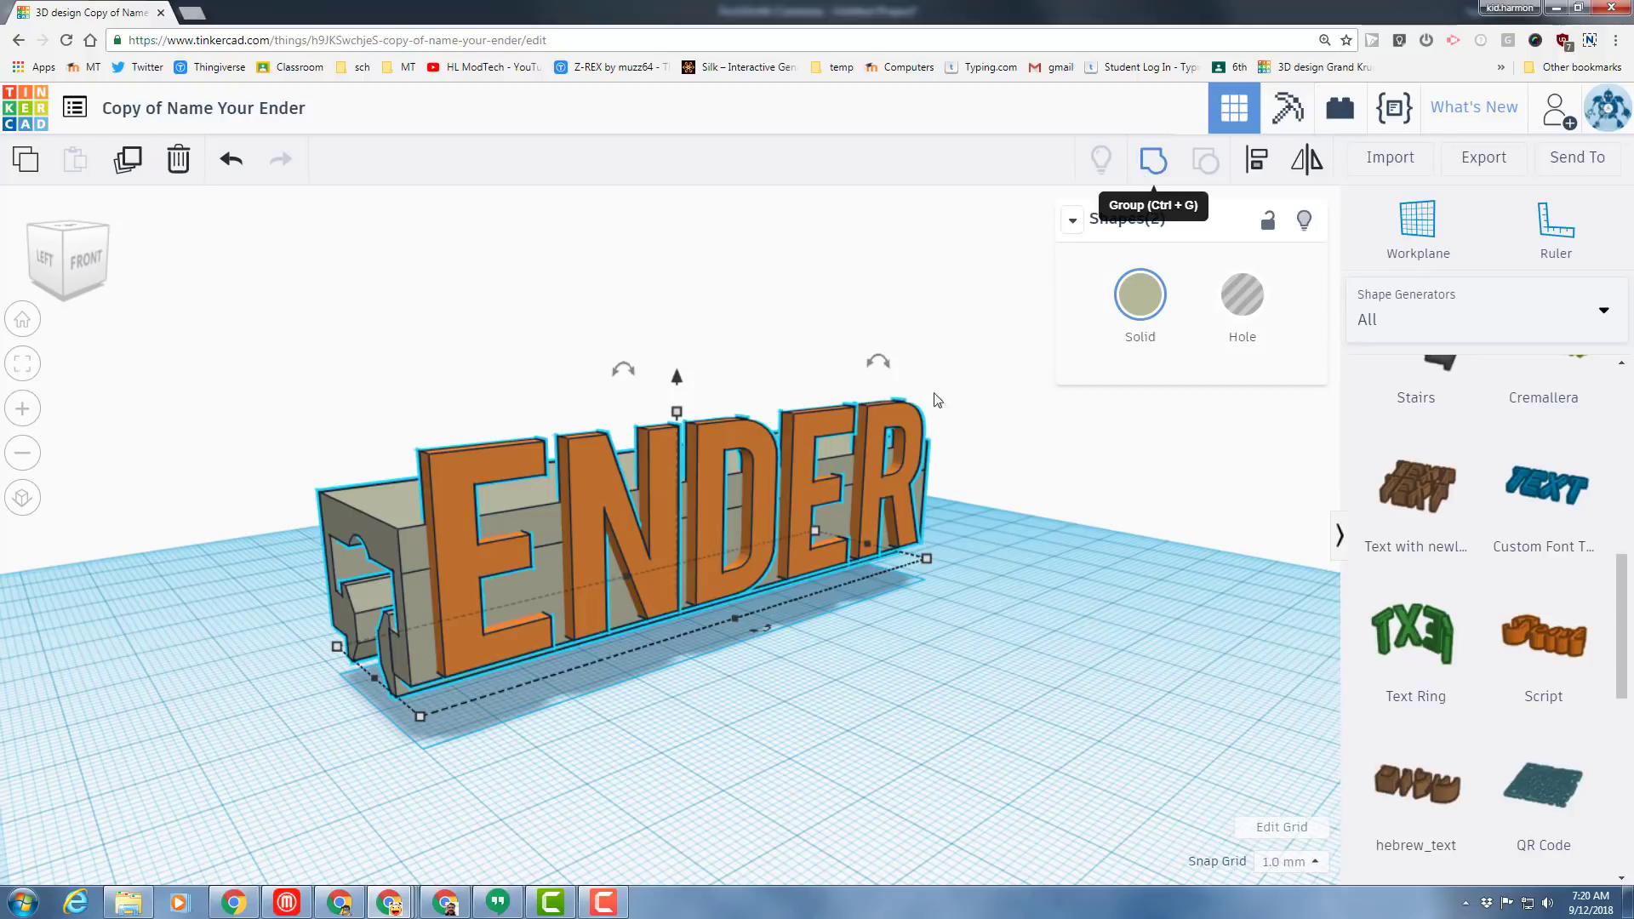
{"action": "left_click", "coordinate": [1149, 166]}
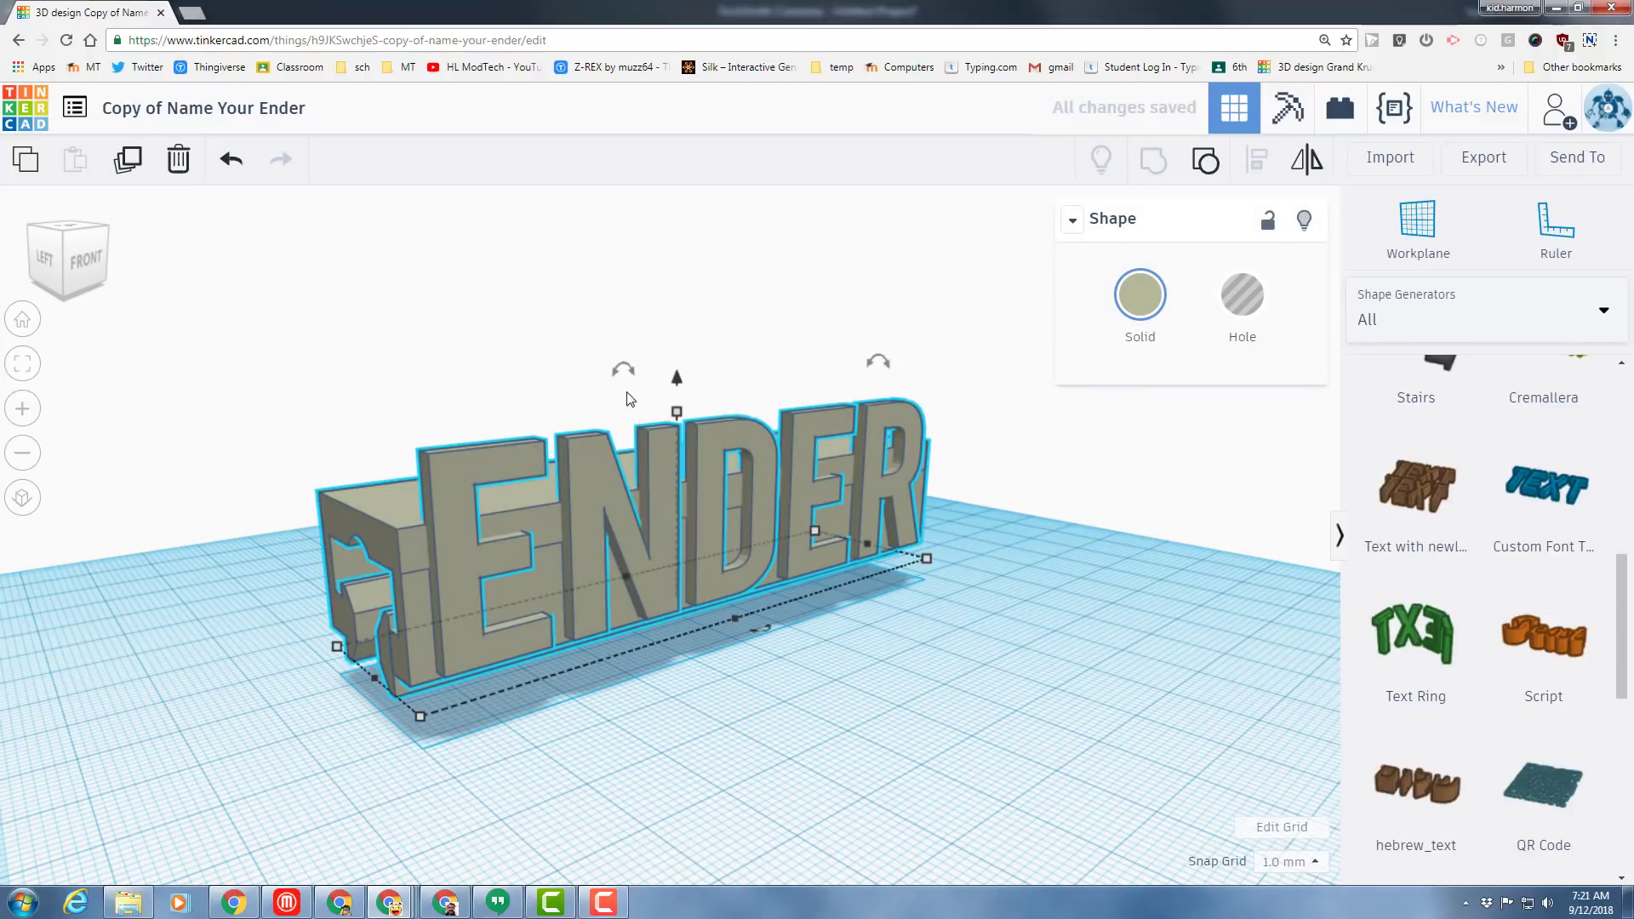
- Rotate the grouped name clip to stand upright on its end and set its height above the workplane to 0
{"action": "left_click_drag", "start_coordinate": [625, 370], "coordinate": [414, 522]}
{"action": "right_click_drag", "start_coordinate": [481, 621], "coordinate": [555, 568]}
{"action": "scroll", "coordinate": [942, 540], "scroll_direction": "down", "scroll_amount": 3}
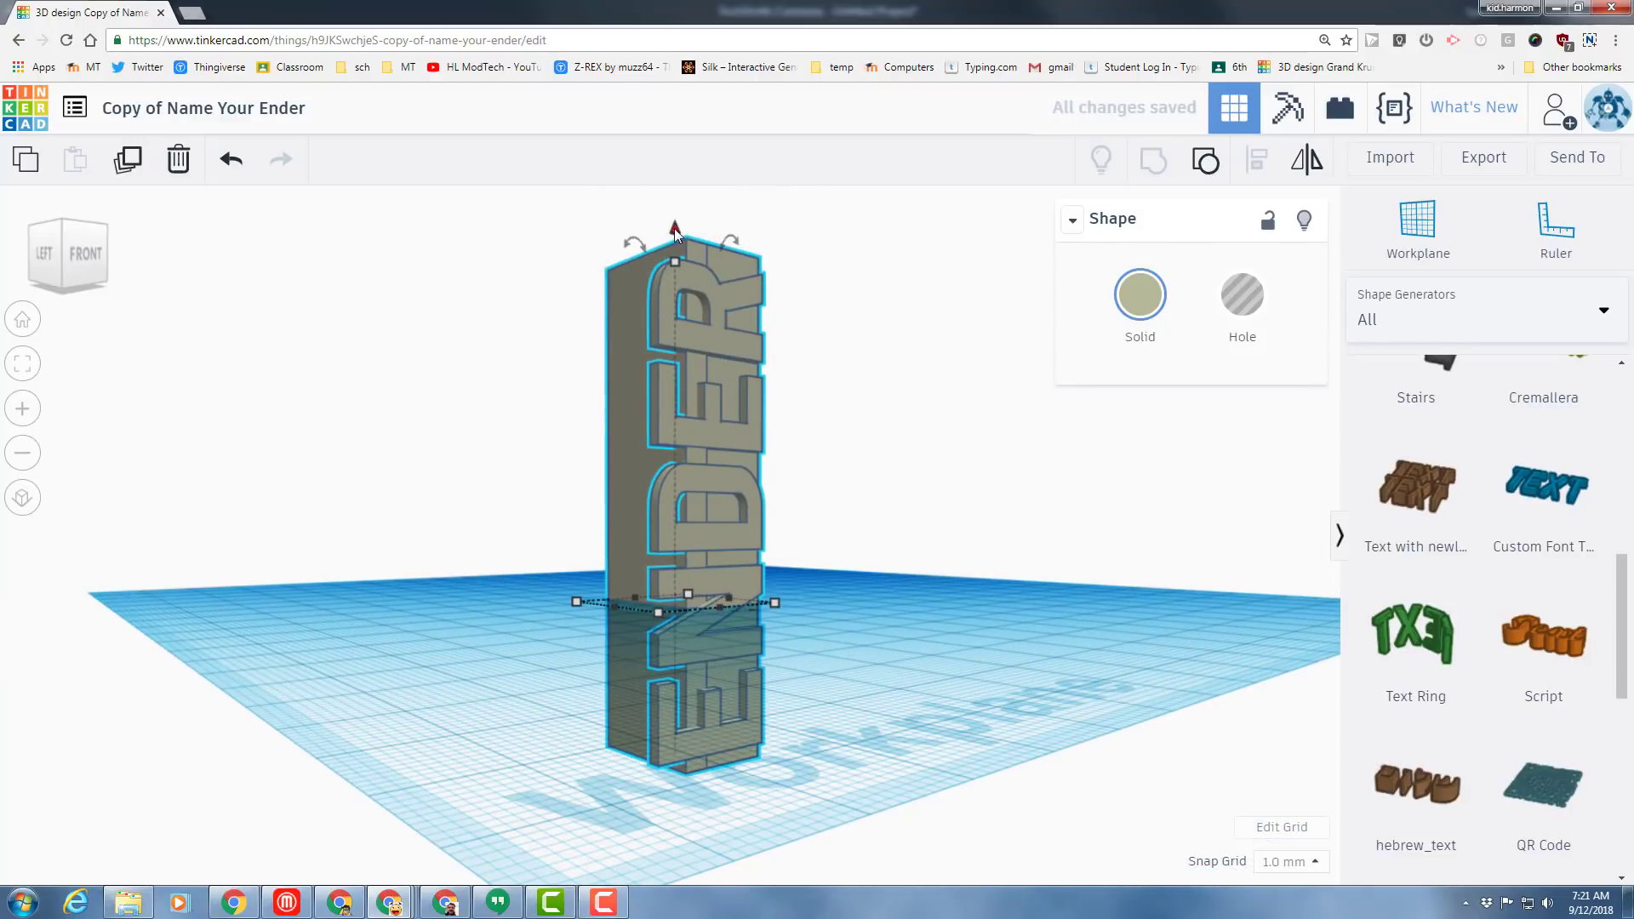
{"action": "left_click_drag", "start_coordinate": [675, 230], "coordinate": [667, 196]}
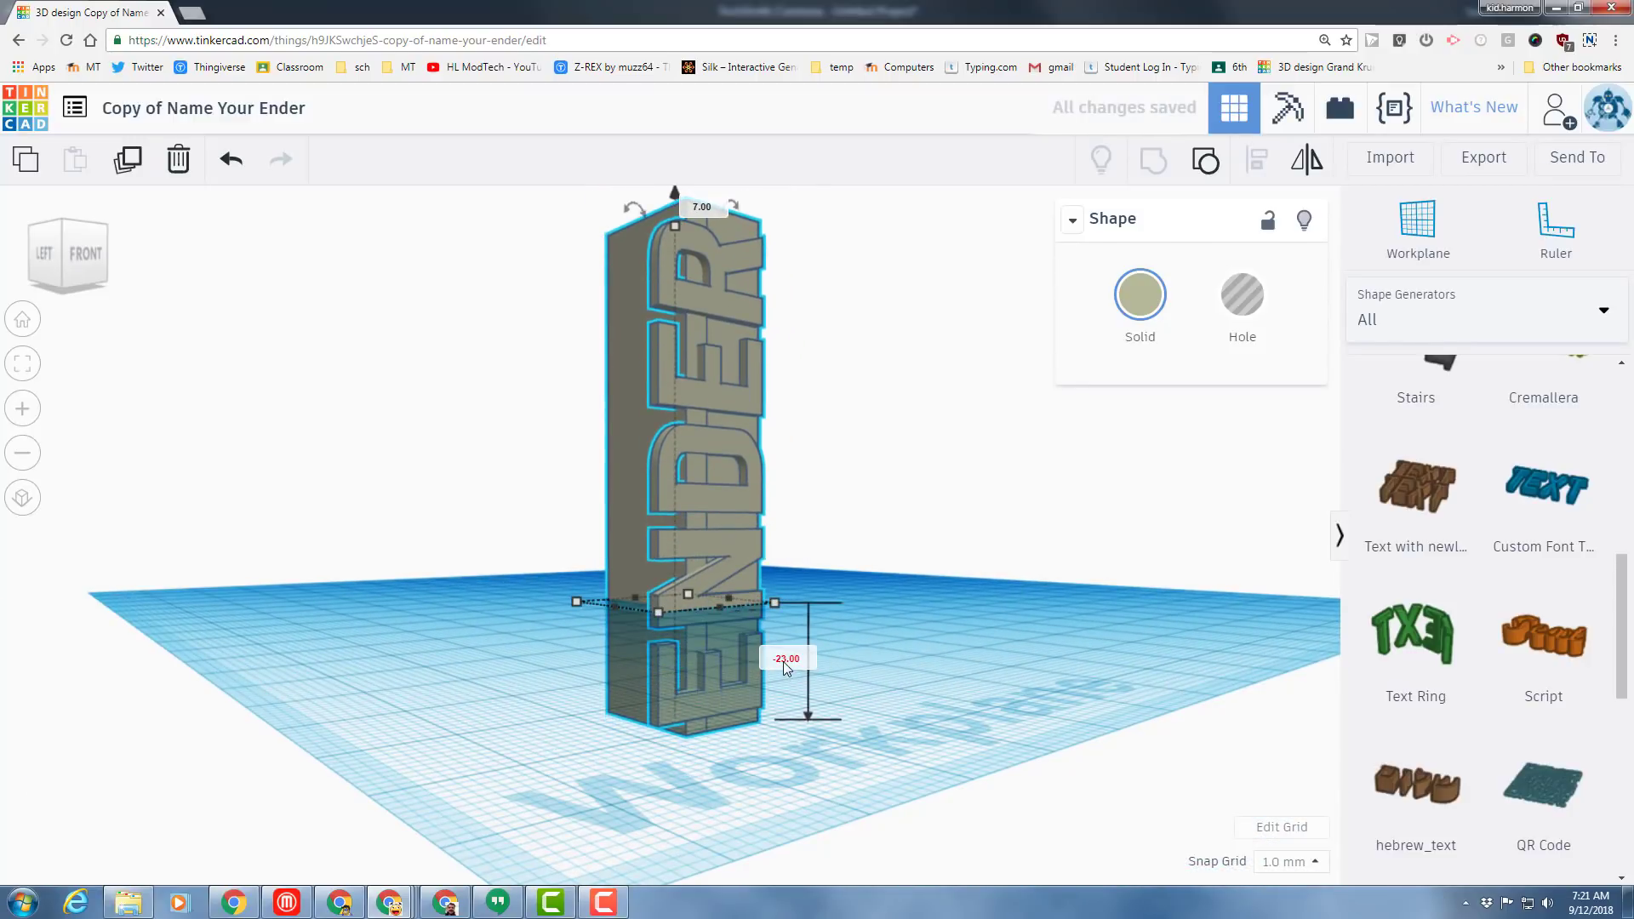
{"action": "left_click", "coordinate": [785, 661]}
{"action": "key", "text": "Return"}
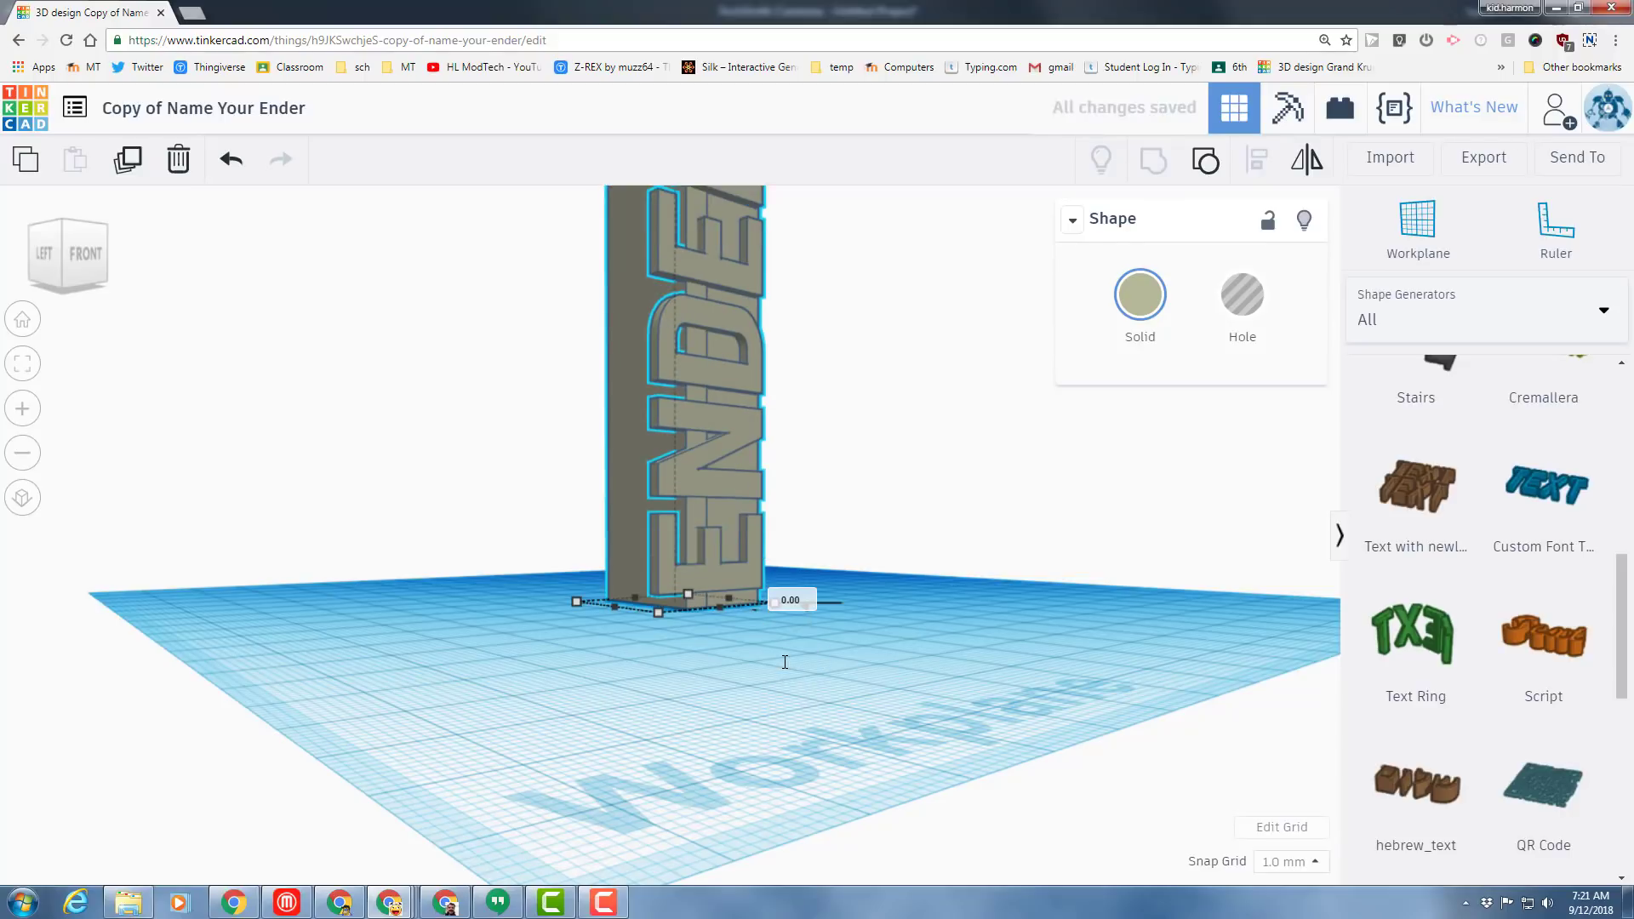
- Add a box hole from the Basic Shapes beside the back of the upright clip
{"action": "right_click_drag", "start_coordinate": [756, 647], "coordinate": [751, 391]}
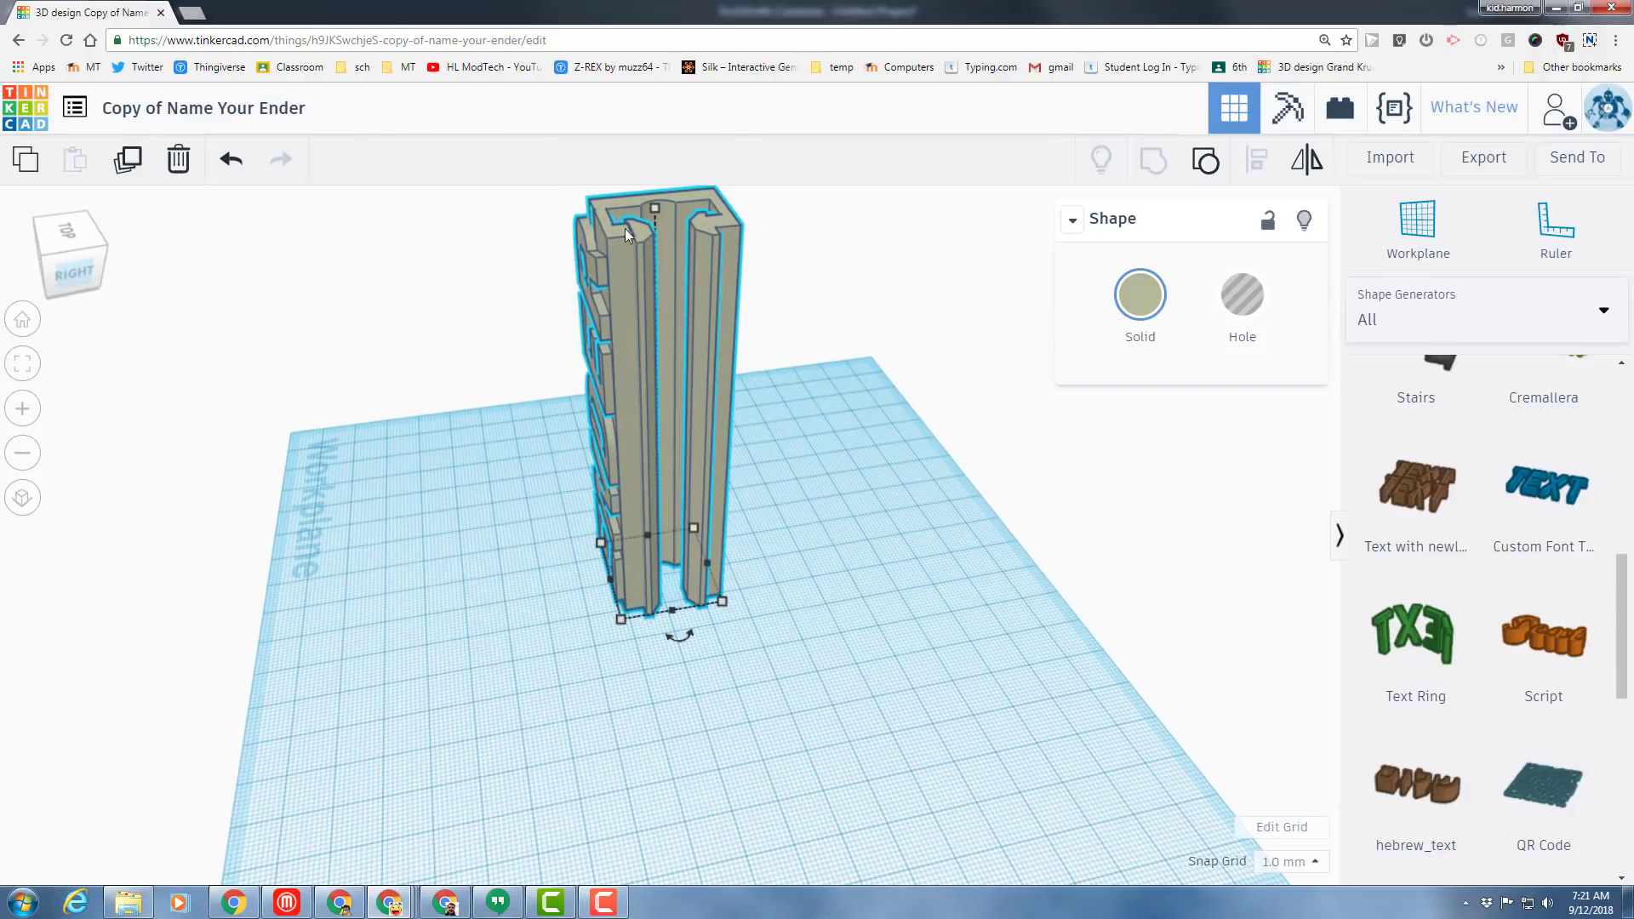
{"action": "right_click_drag", "start_coordinate": [630, 408], "coordinate": [630, 430]}
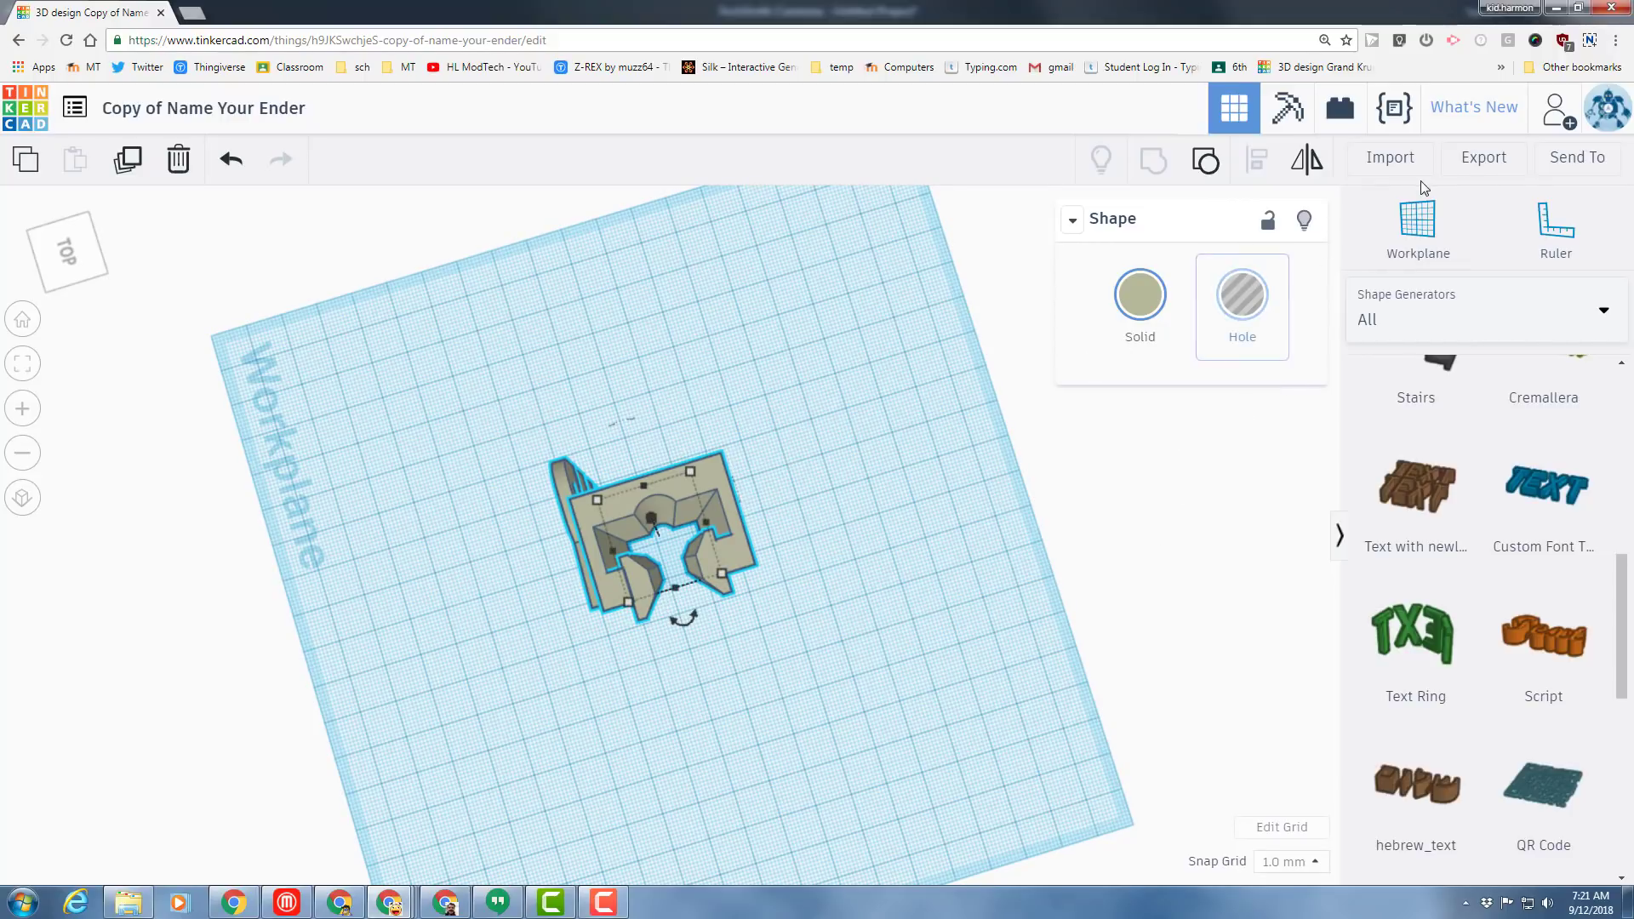
{"action": "left_click", "coordinate": [1389, 319]}
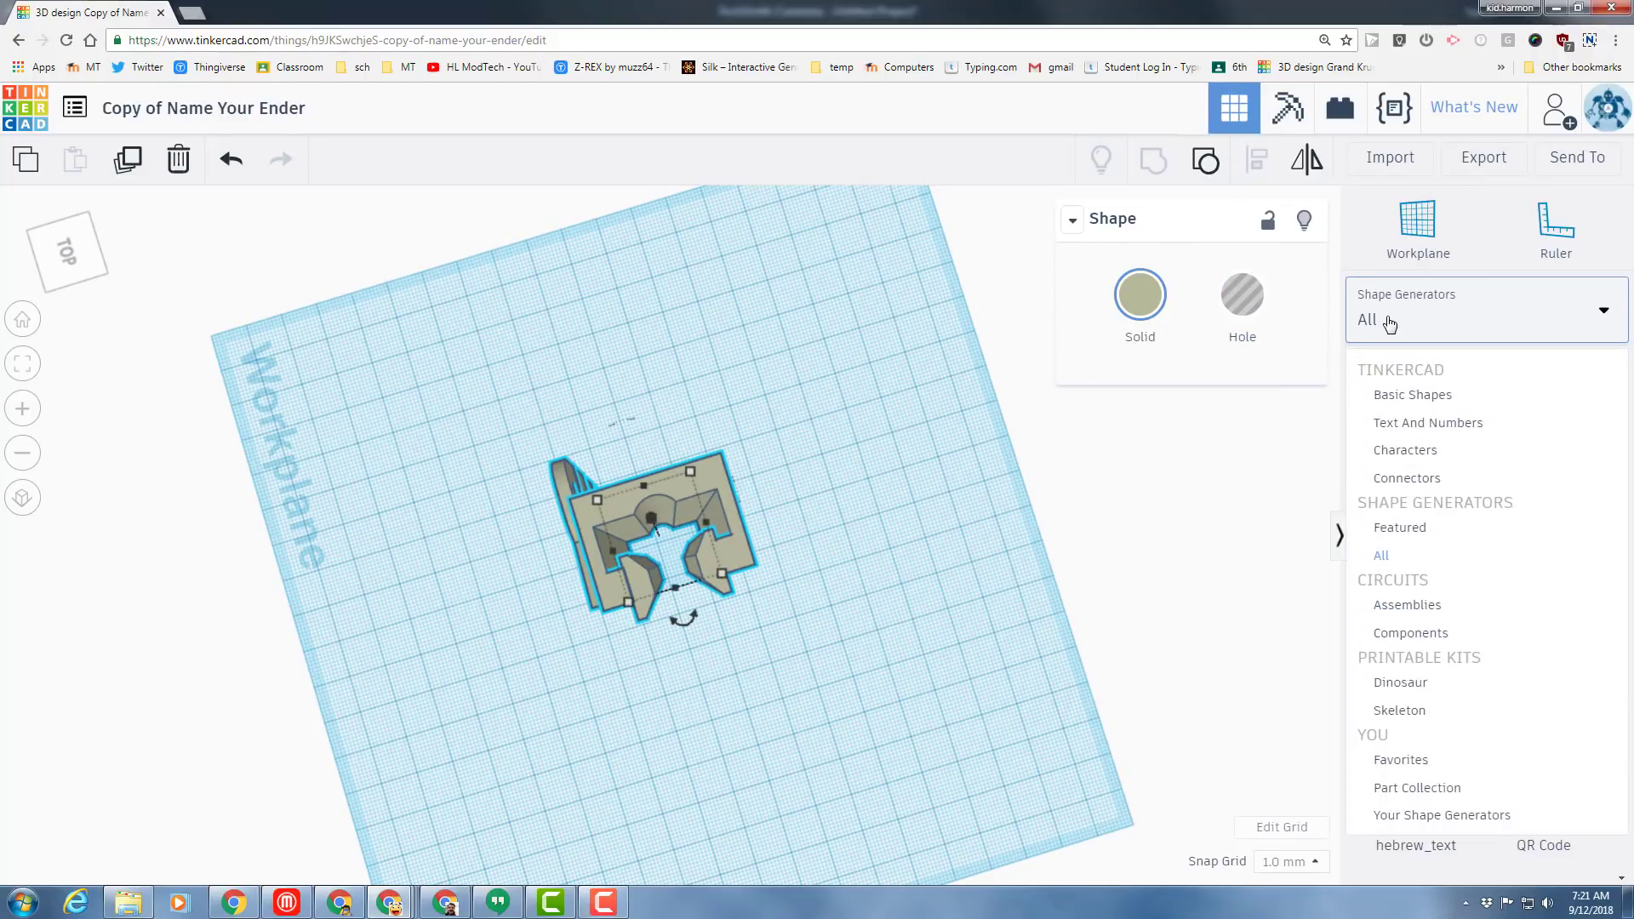
{"action": "left_click", "coordinate": [1396, 396]}
{"action": "scroll", "coordinate": [1526, 425], "scroll_direction": "up", "scroll_amount": 8}
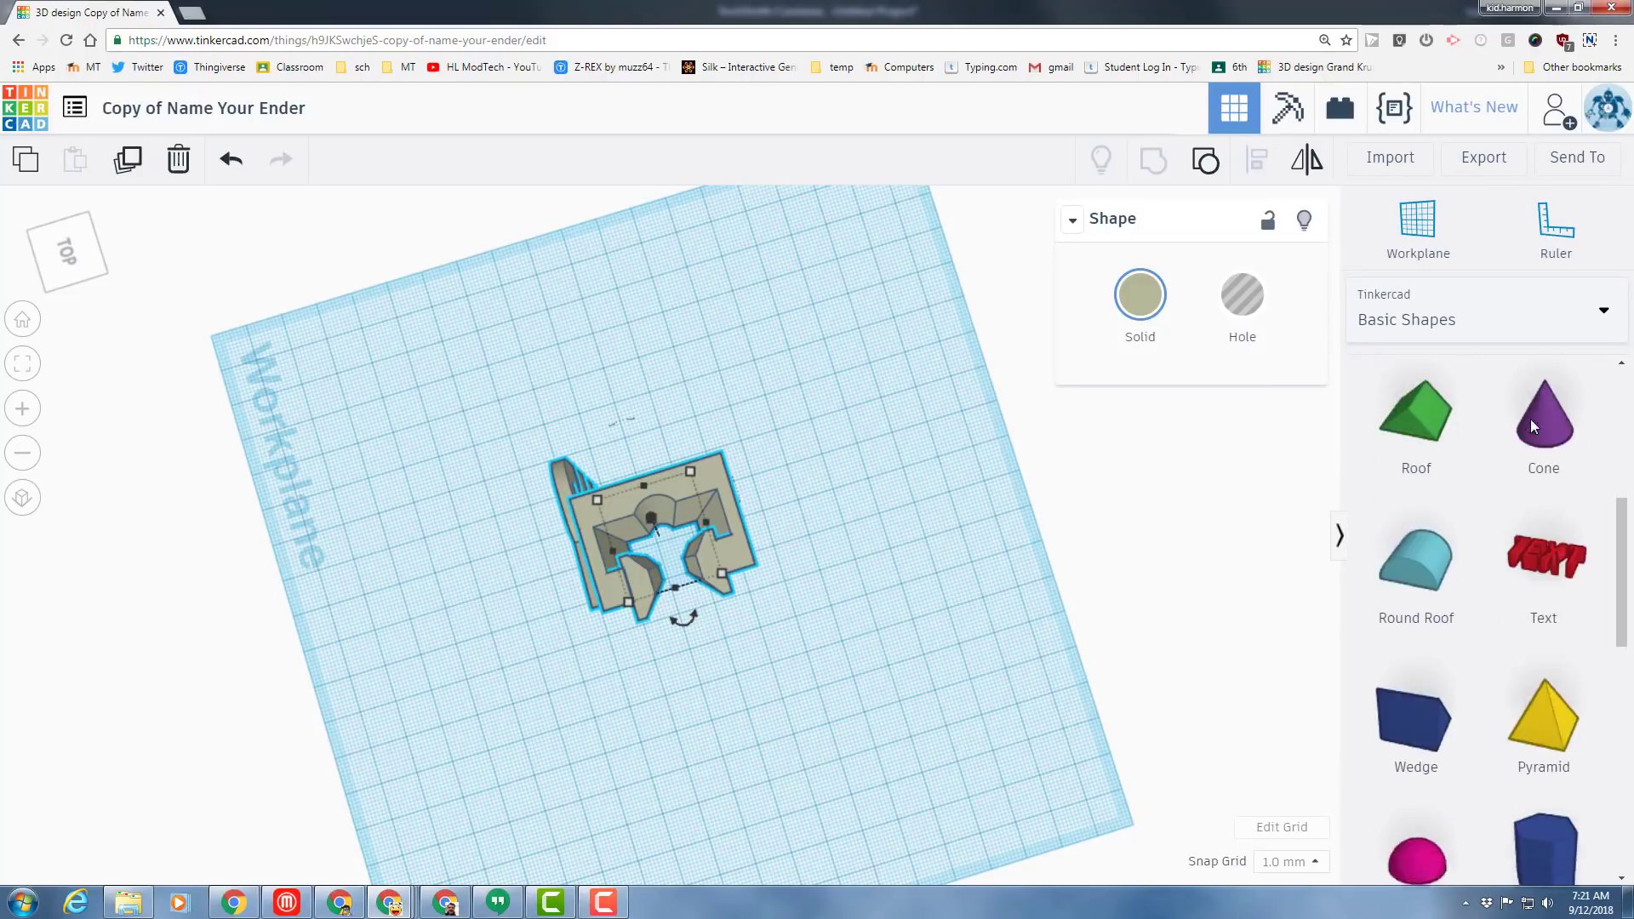
{"action": "left_click_drag", "start_coordinate": [1415, 421], "coordinate": [727, 453]}
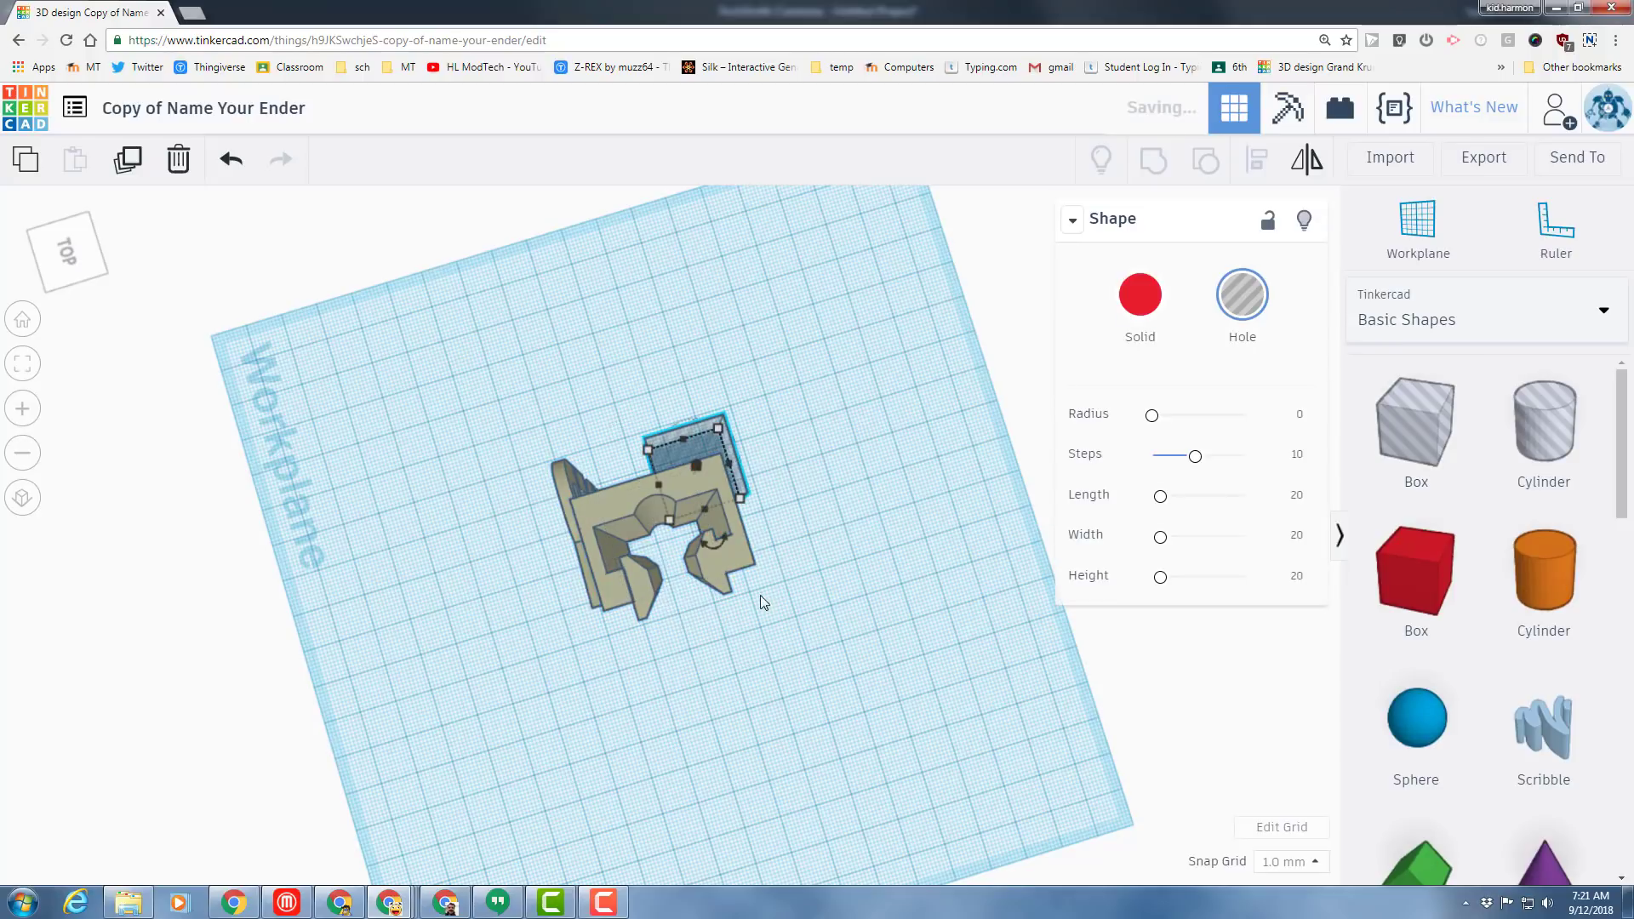
- Stretch the box hole to 101 mm tall, 50 mm long and 24 mm wide so it covers the clip's rear half
{"action": "left_click", "coordinate": [99, 279]}
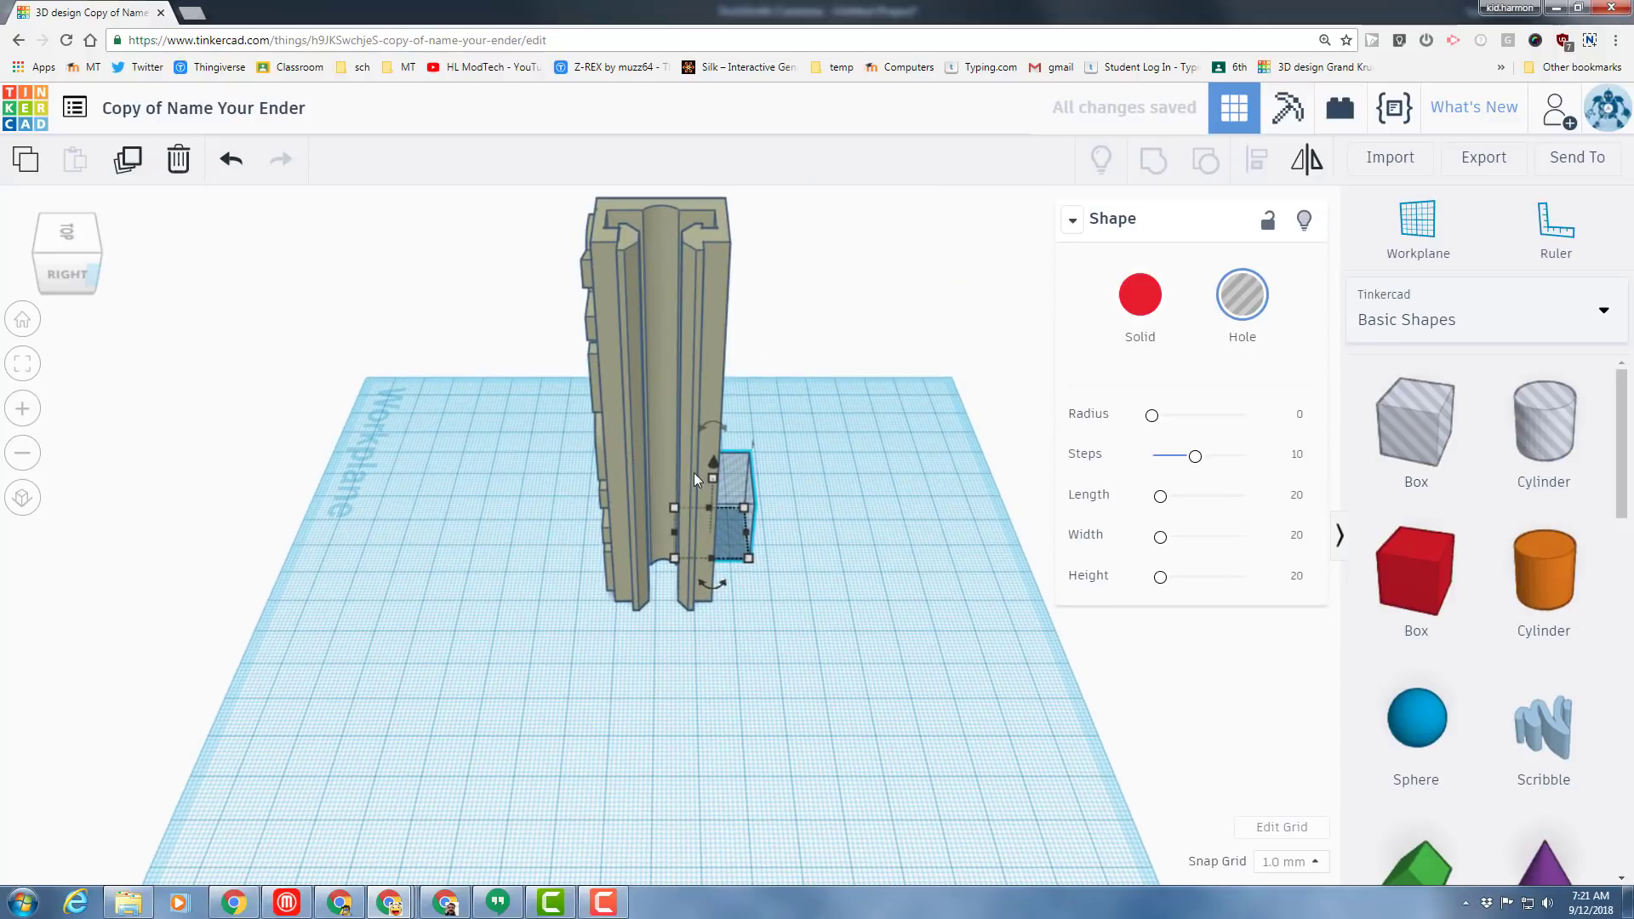
{"action": "left_click_drag", "start_coordinate": [712, 476], "coordinate": [710, 189]}
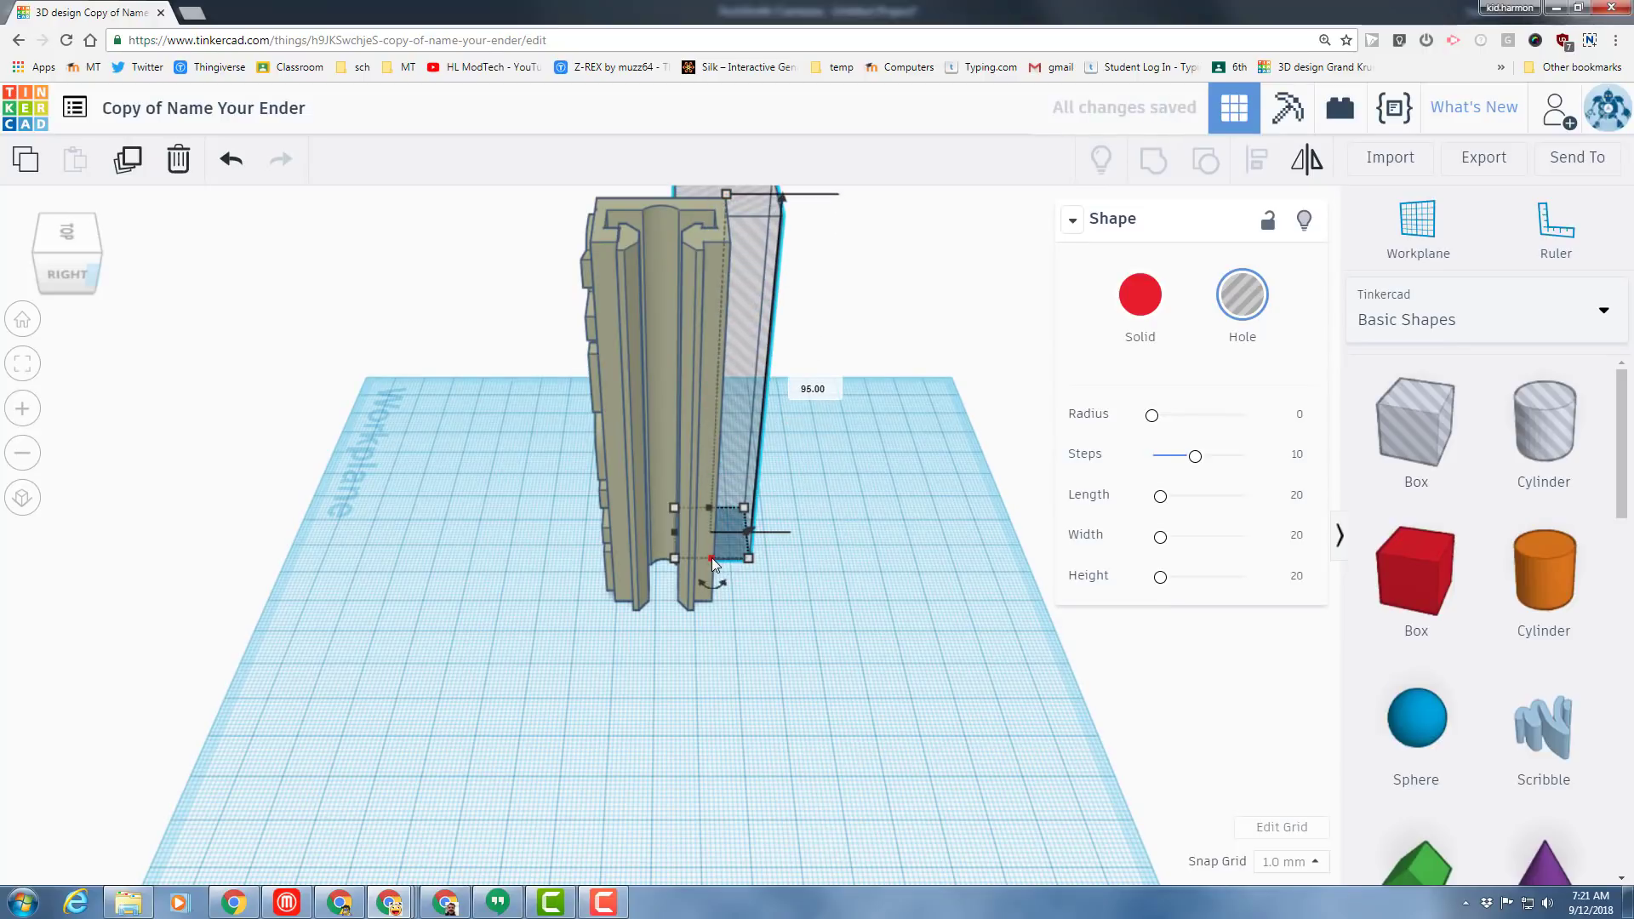
{"action": "left_click_drag", "start_coordinate": [712, 558], "coordinate": [681, 635]}
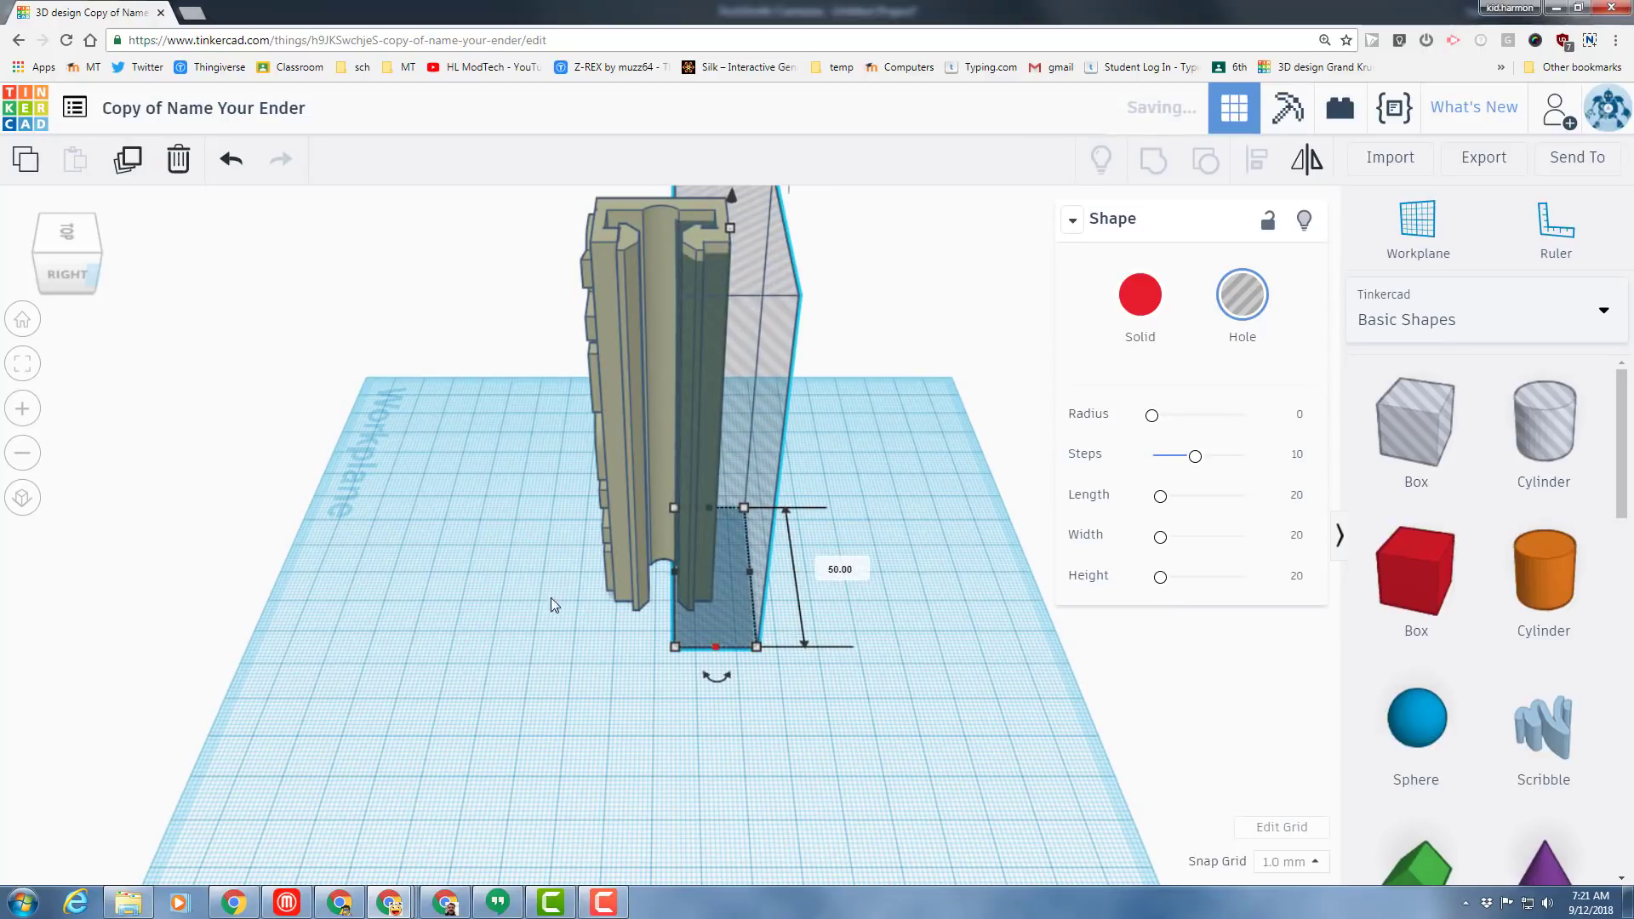
{"action": "right_click_drag", "start_coordinate": [550, 597], "coordinate": [717, 310]}
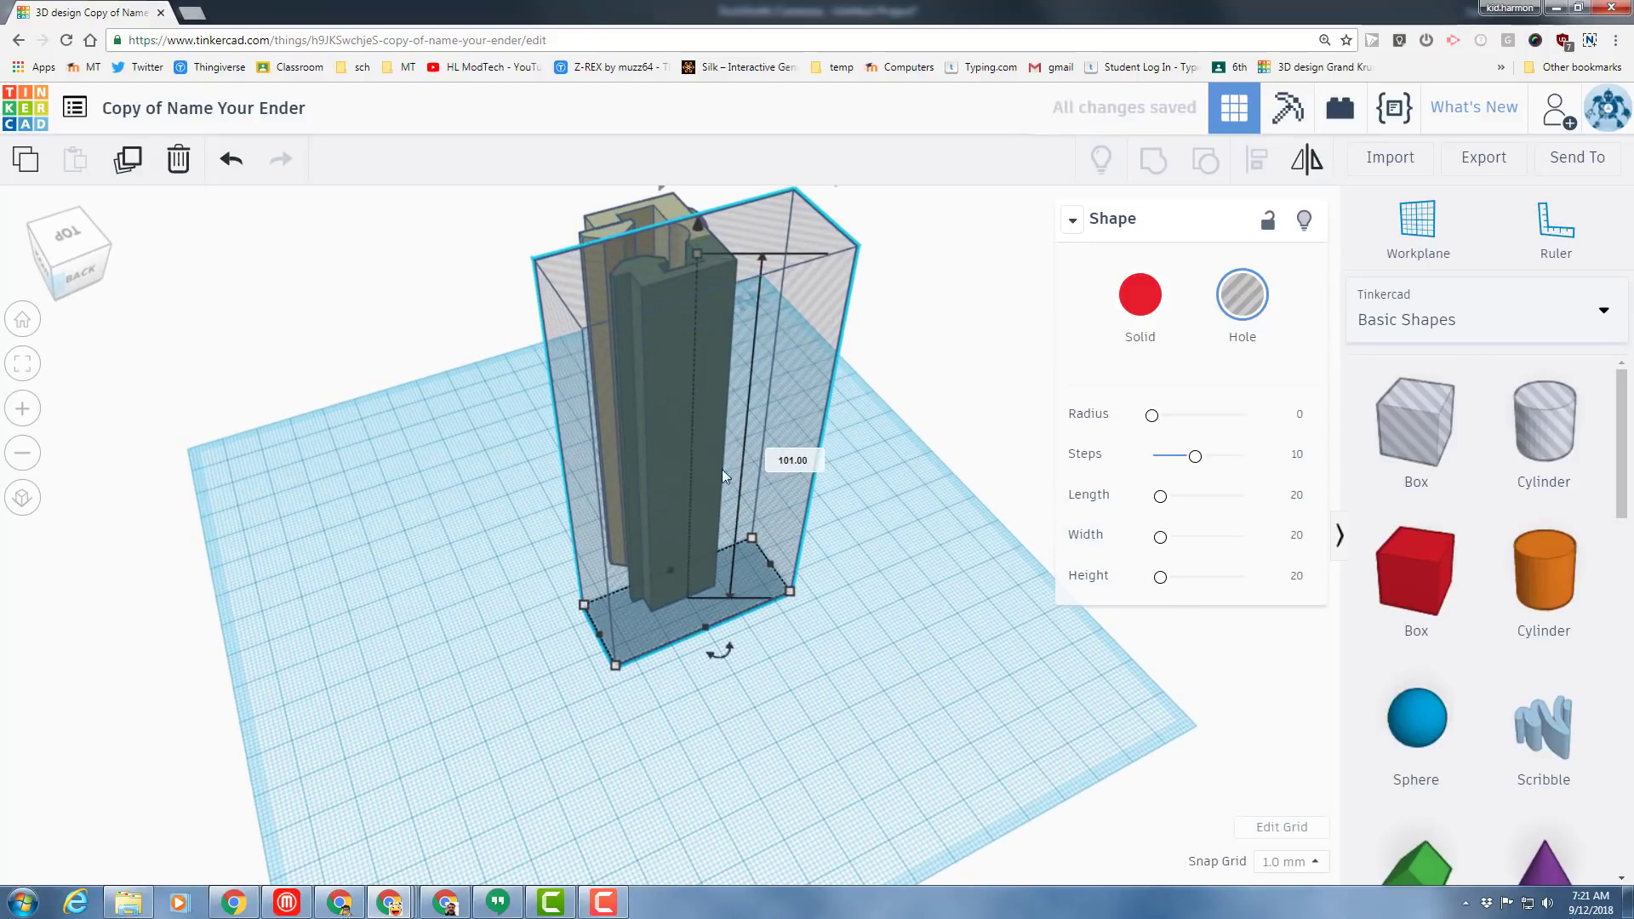
{"action": "right_click_drag", "start_coordinate": [721, 468], "coordinate": [824, 389]}
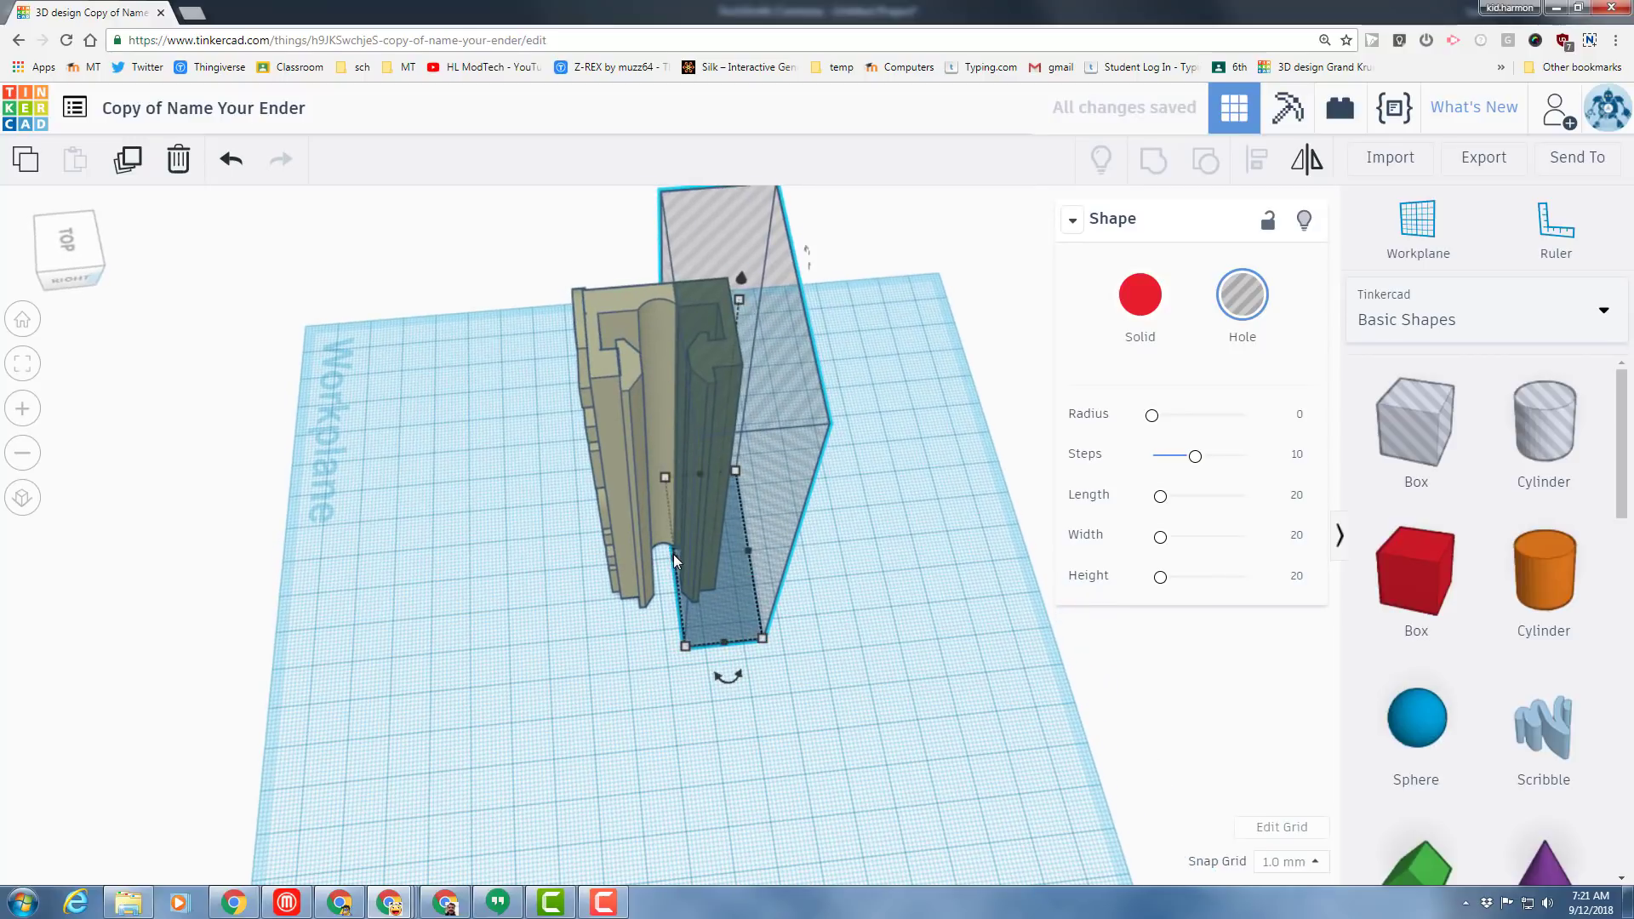
{"action": "left_click_drag", "start_coordinate": [674, 557], "coordinate": [657, 558]}
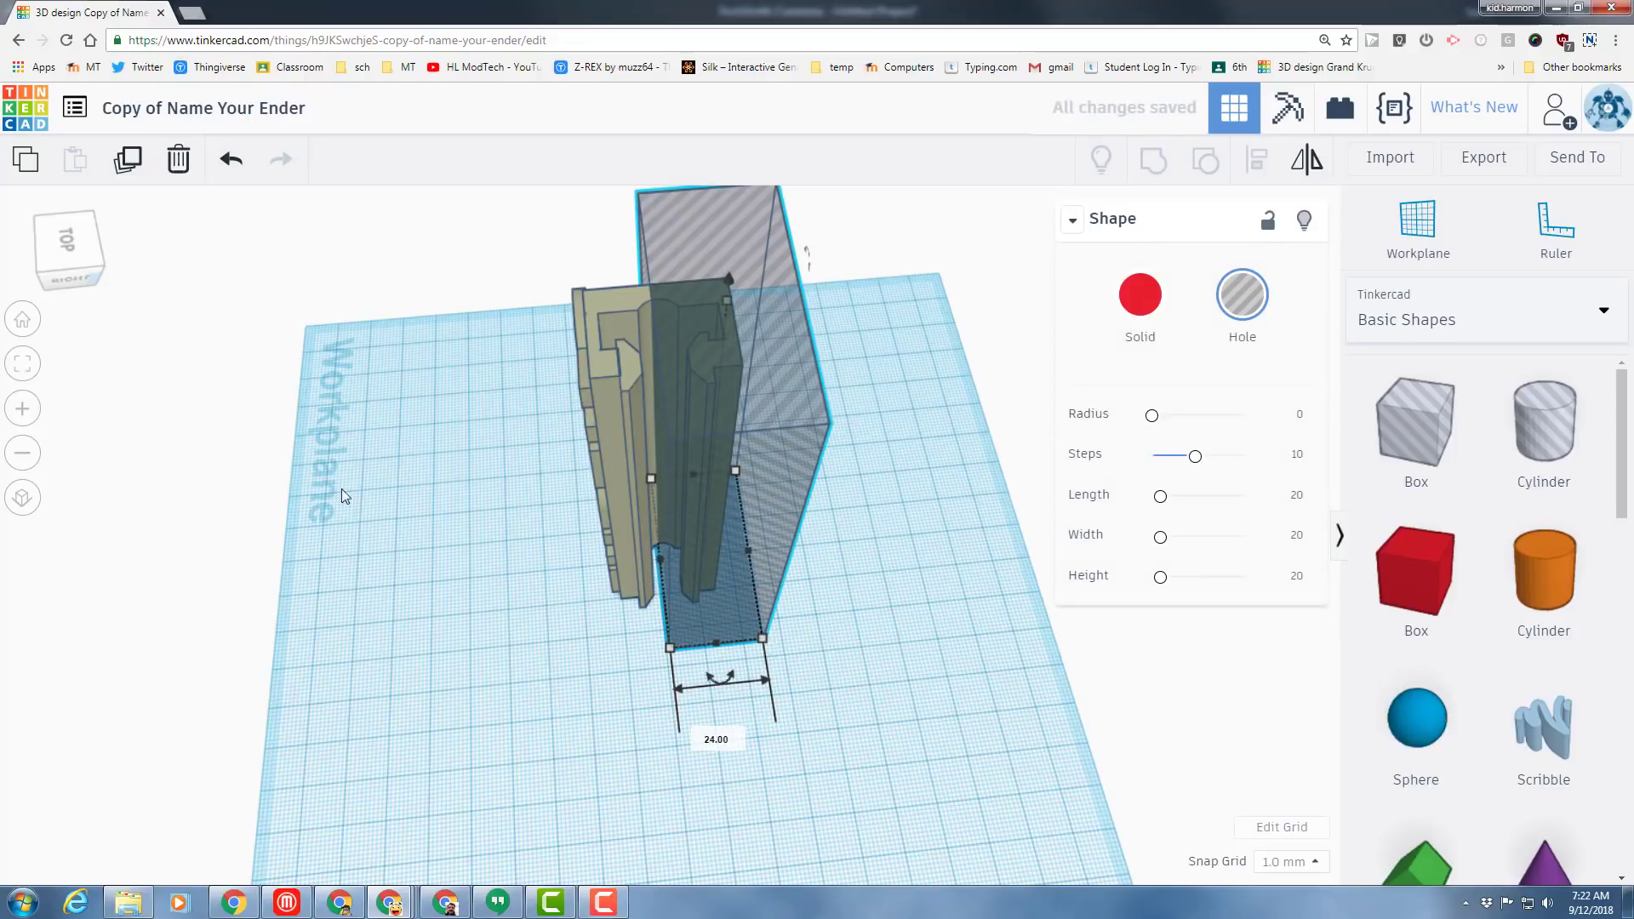
- Duplicate the box hole and nudge the copy sideways across the clip toward the name lettering
{"action": "key", "text": "Left"}
{"action": "key", "text": "Left"}
{"action": "key", "text": "Left"}
{"action": "key", "text": "Left"}
{"action": "key", "text": "Left"}
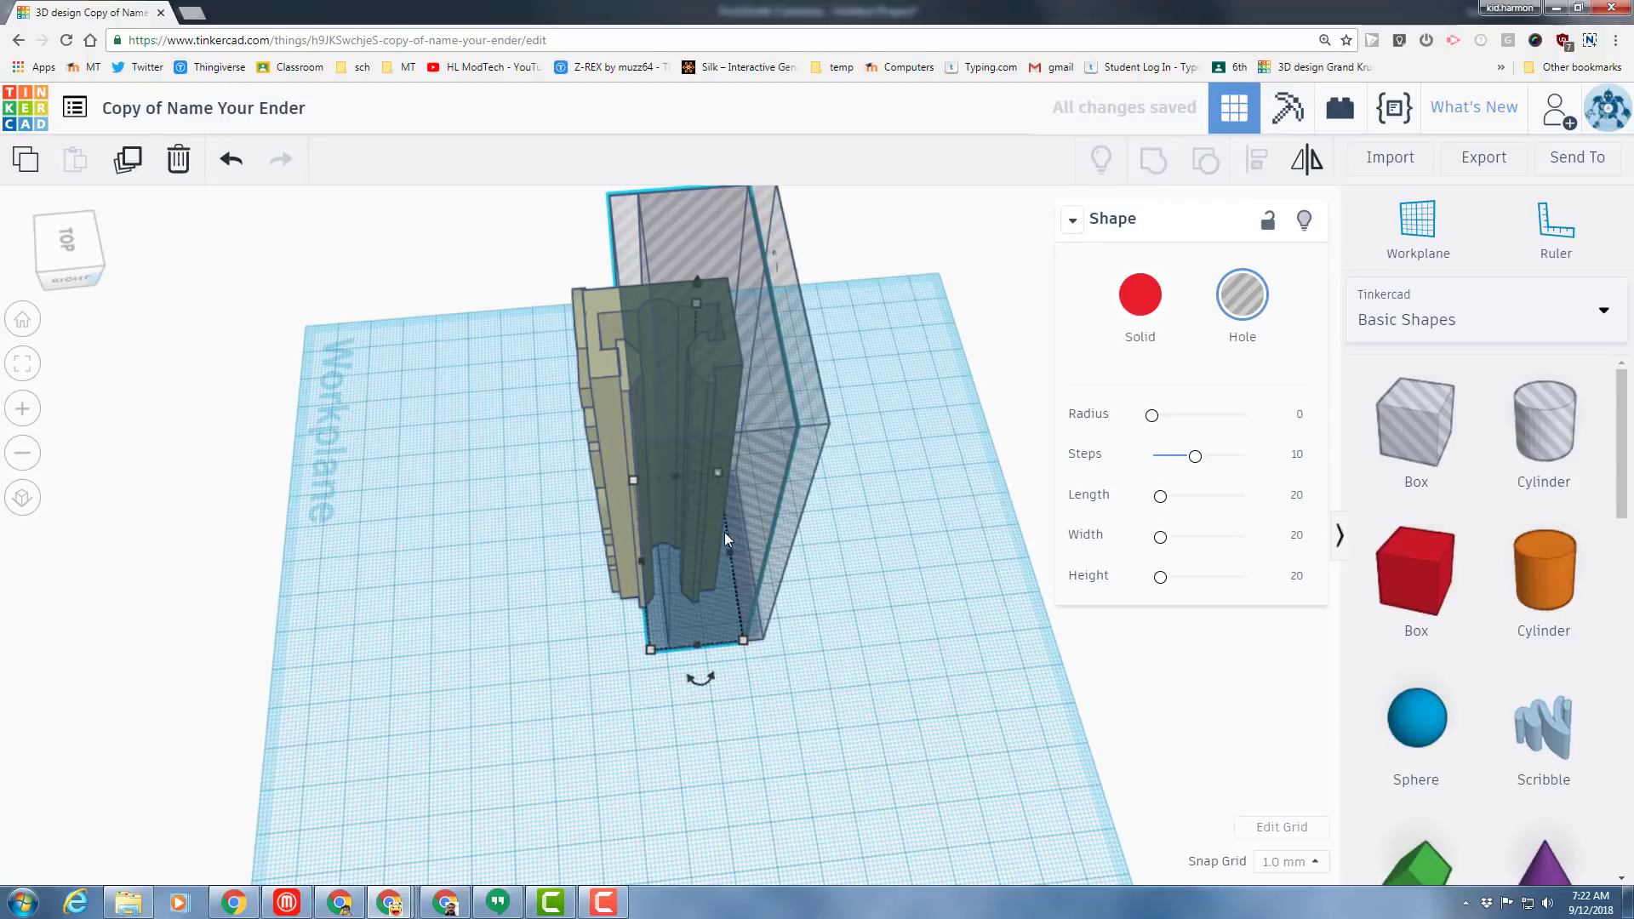
{"action": "key", "text": "Left"}
{"action": "key", "text": "Left"}
{"action": "key", "text": "Left"}
{"action": "key", "text": "Right"}
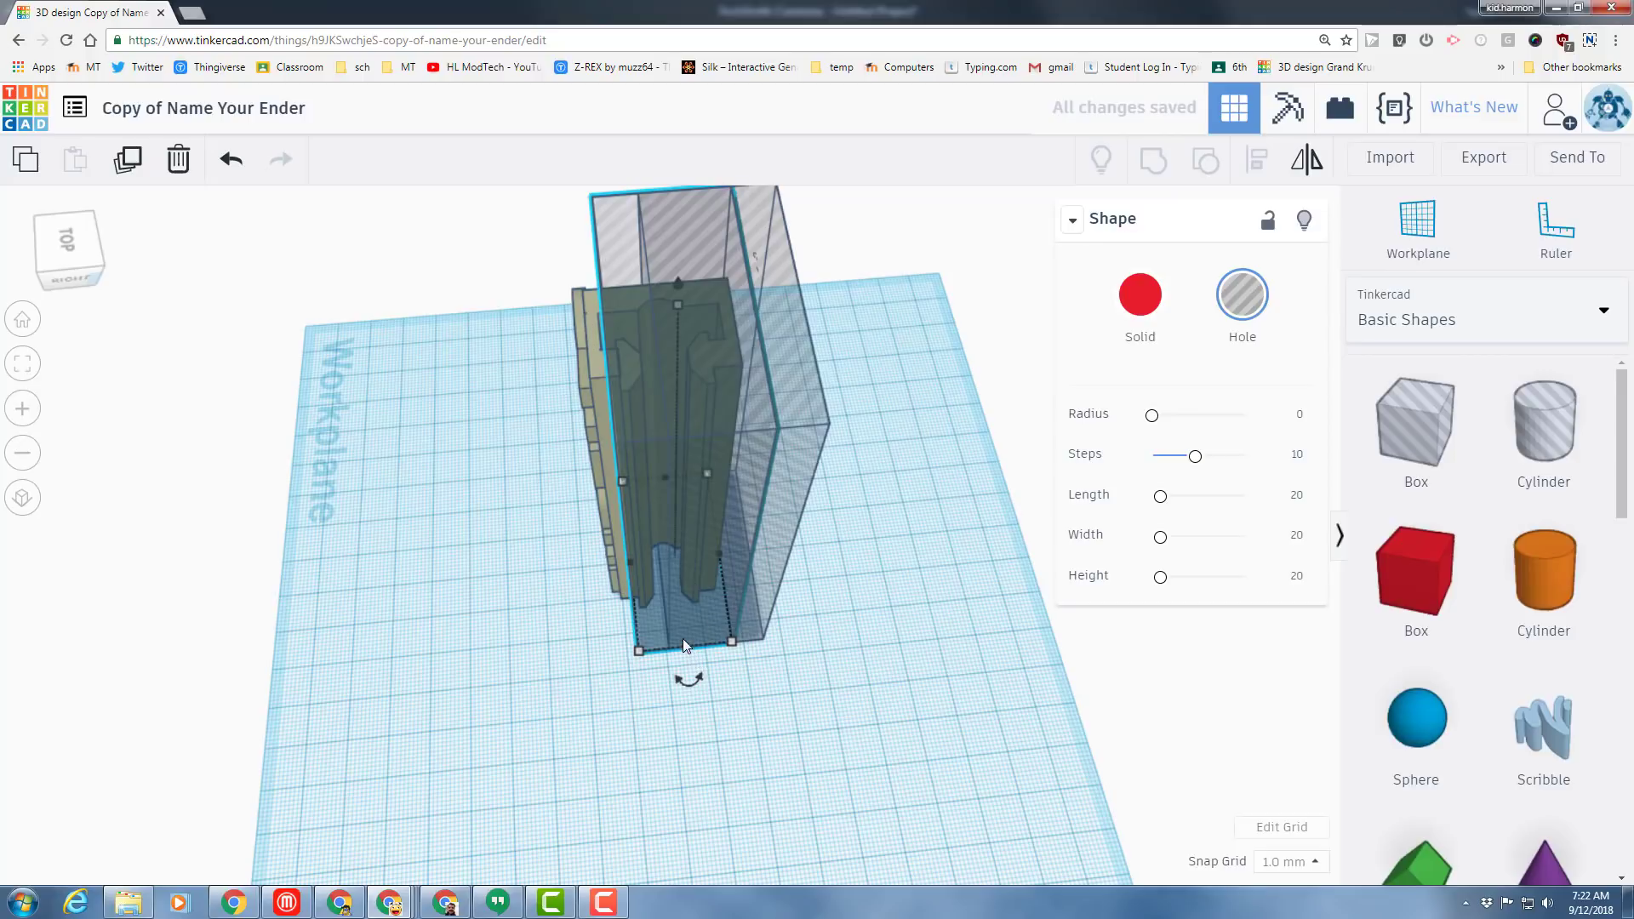
- Shorten the duplicate box hole to 25 mm, check its fit against the clip's inner channel from above, and deselect it
{"action": "left_click", "coordinate": [662, 529]}
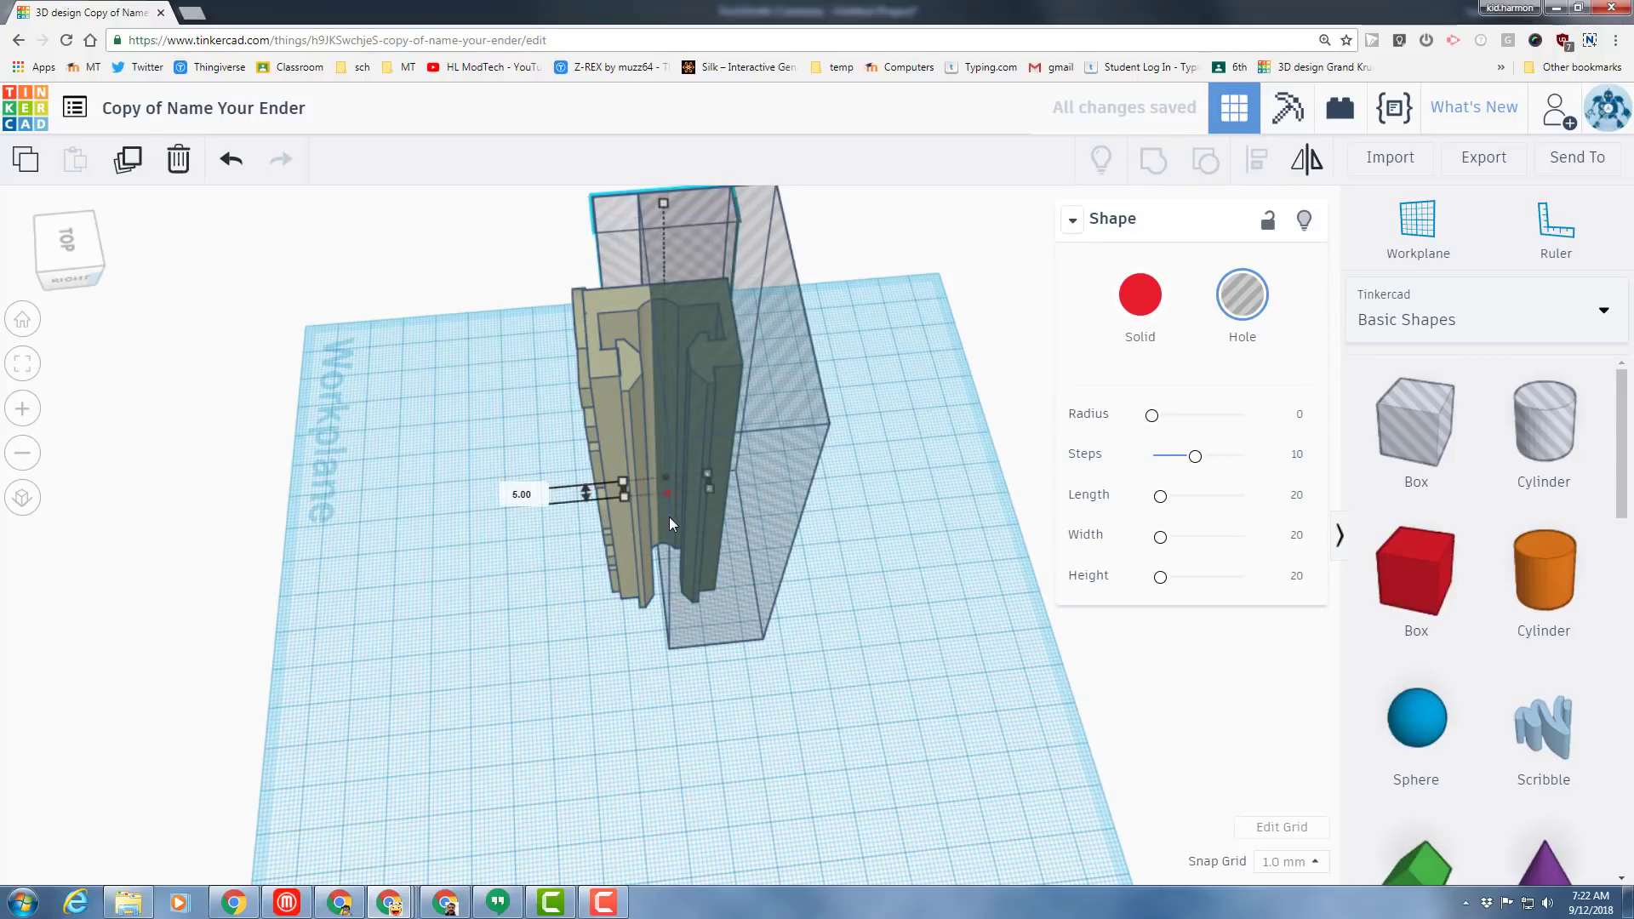
{"action": "left_click_drag", "start_coordinate": [669, 518], "coordinate": [684, 556]}
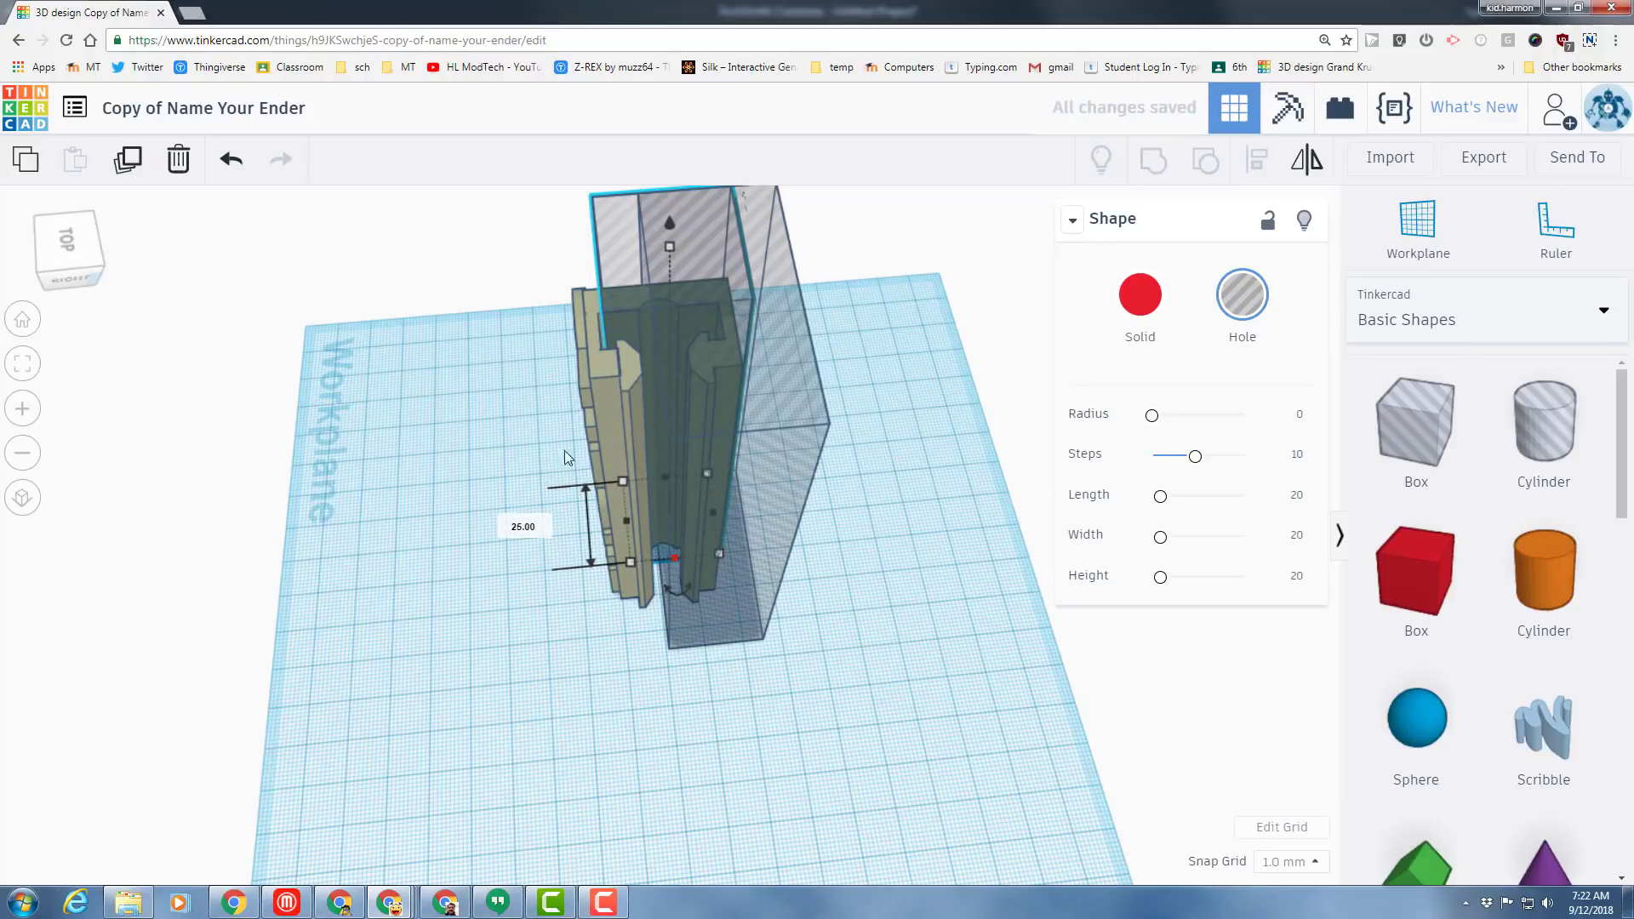
{"action": "right_click_drag", "start_coordinate": [441, 482], "coordinate": [641, 541]}
{"action": "scroll", "coordinate": [622, 527], "scroll_direction": "up", "scroll_amount": 3}
{"action": "scroll", "coordinate": [524, 523], "scroll_direction": "up", "scroll_amount": 5}
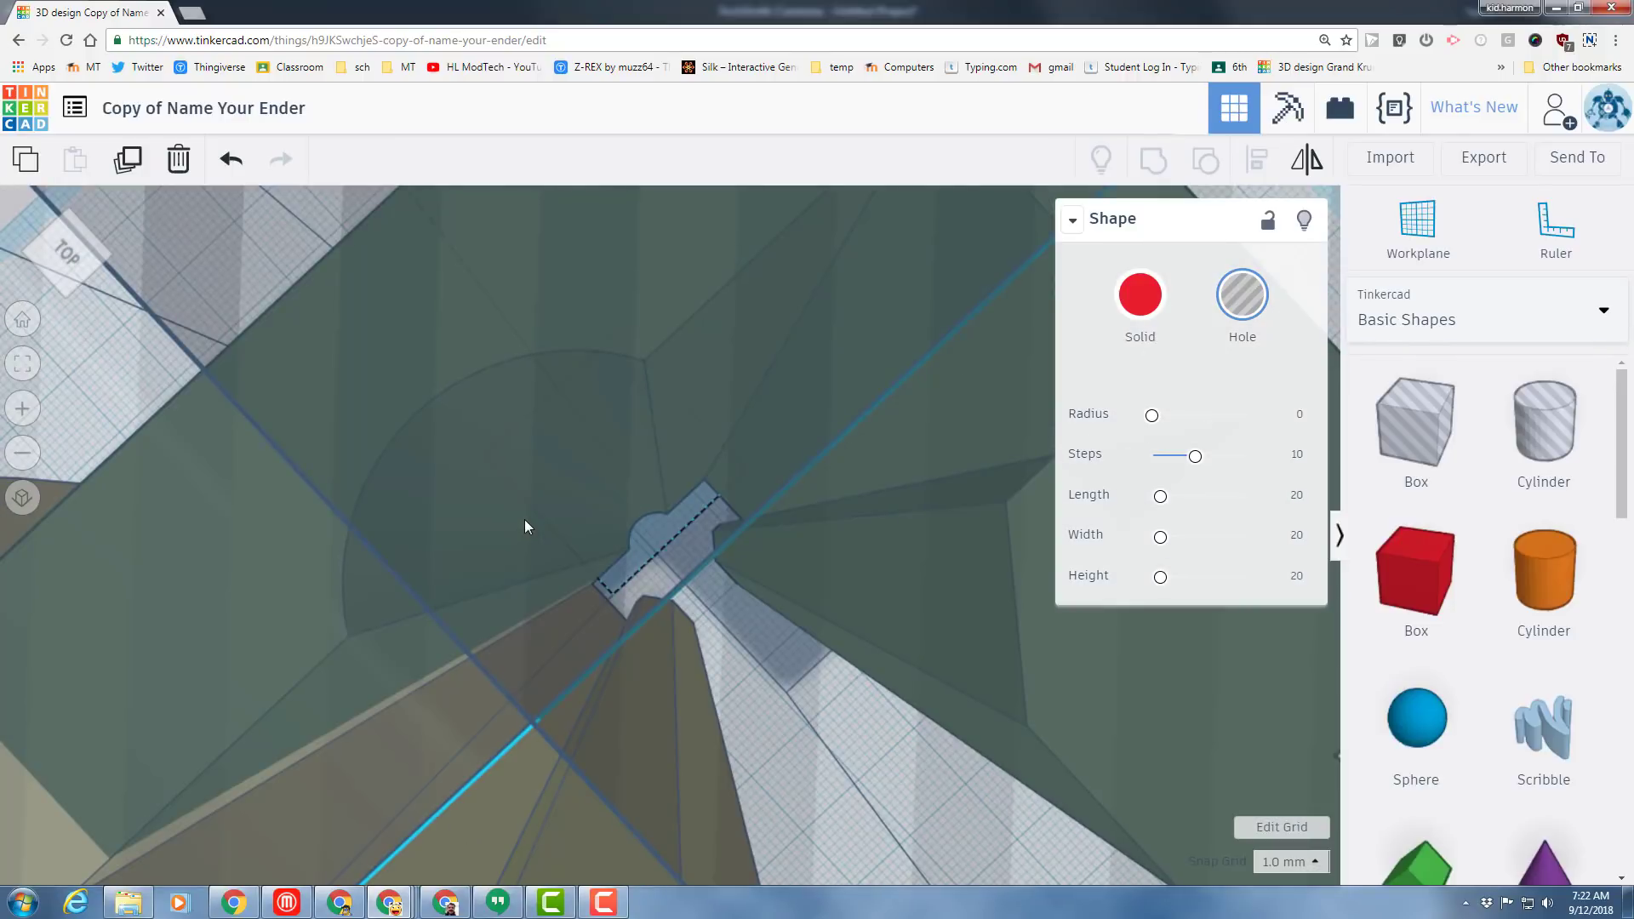
{"action": "scroll", "coordinate": [524, 511], "scroll_direction": "down", "scroll_amount": 5}
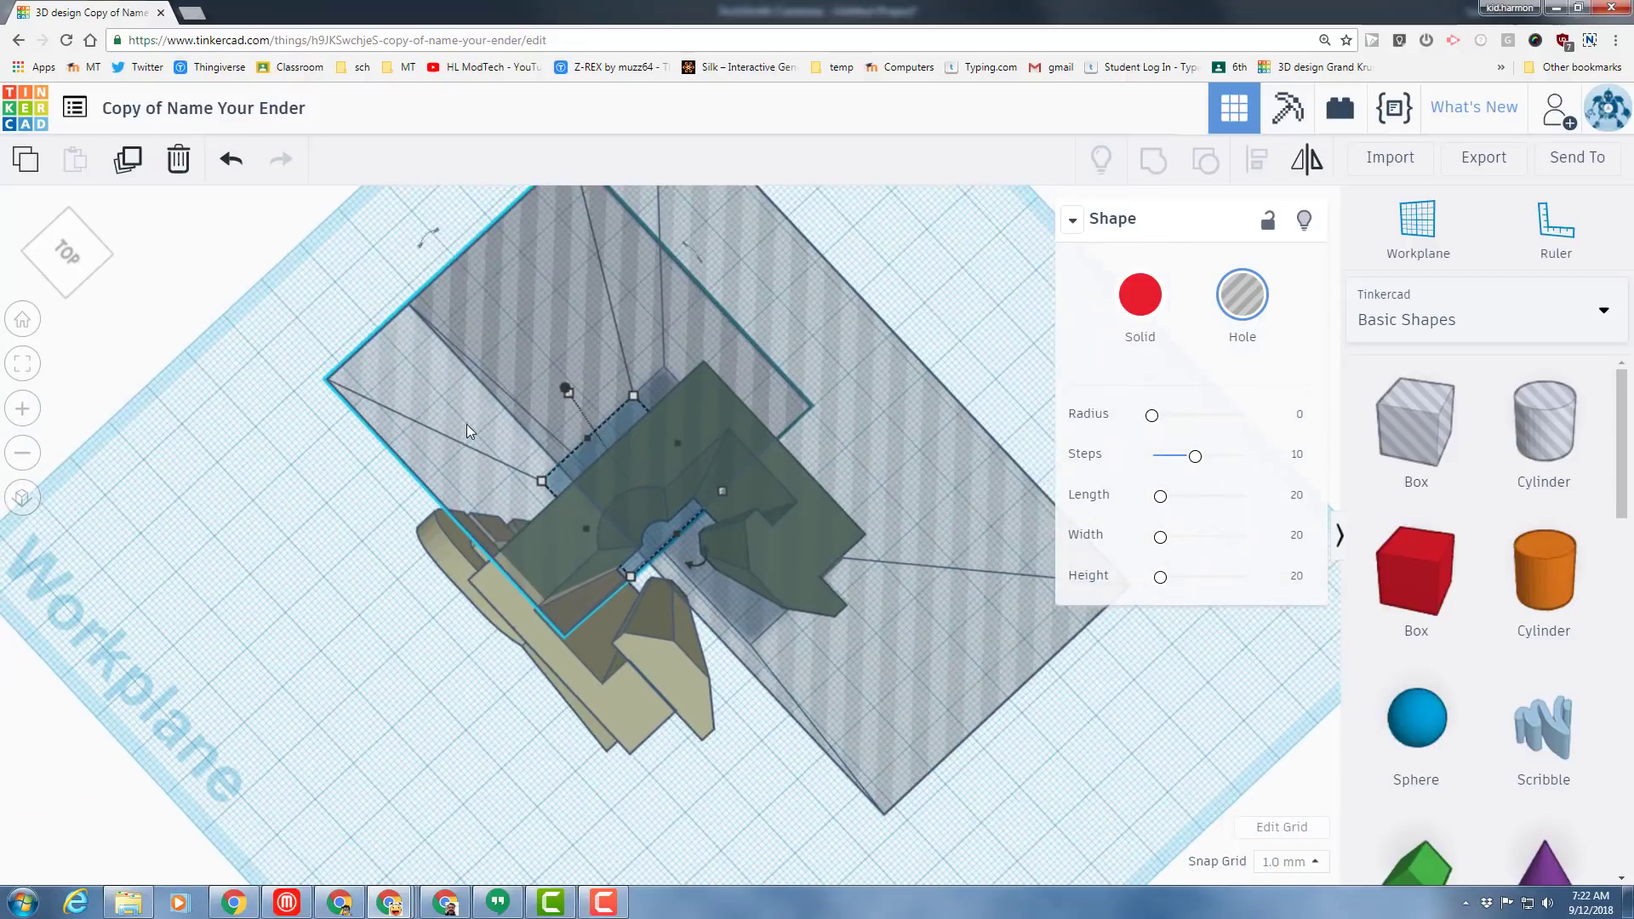
{"action": "left_click", "coordinate": [468, 424]}
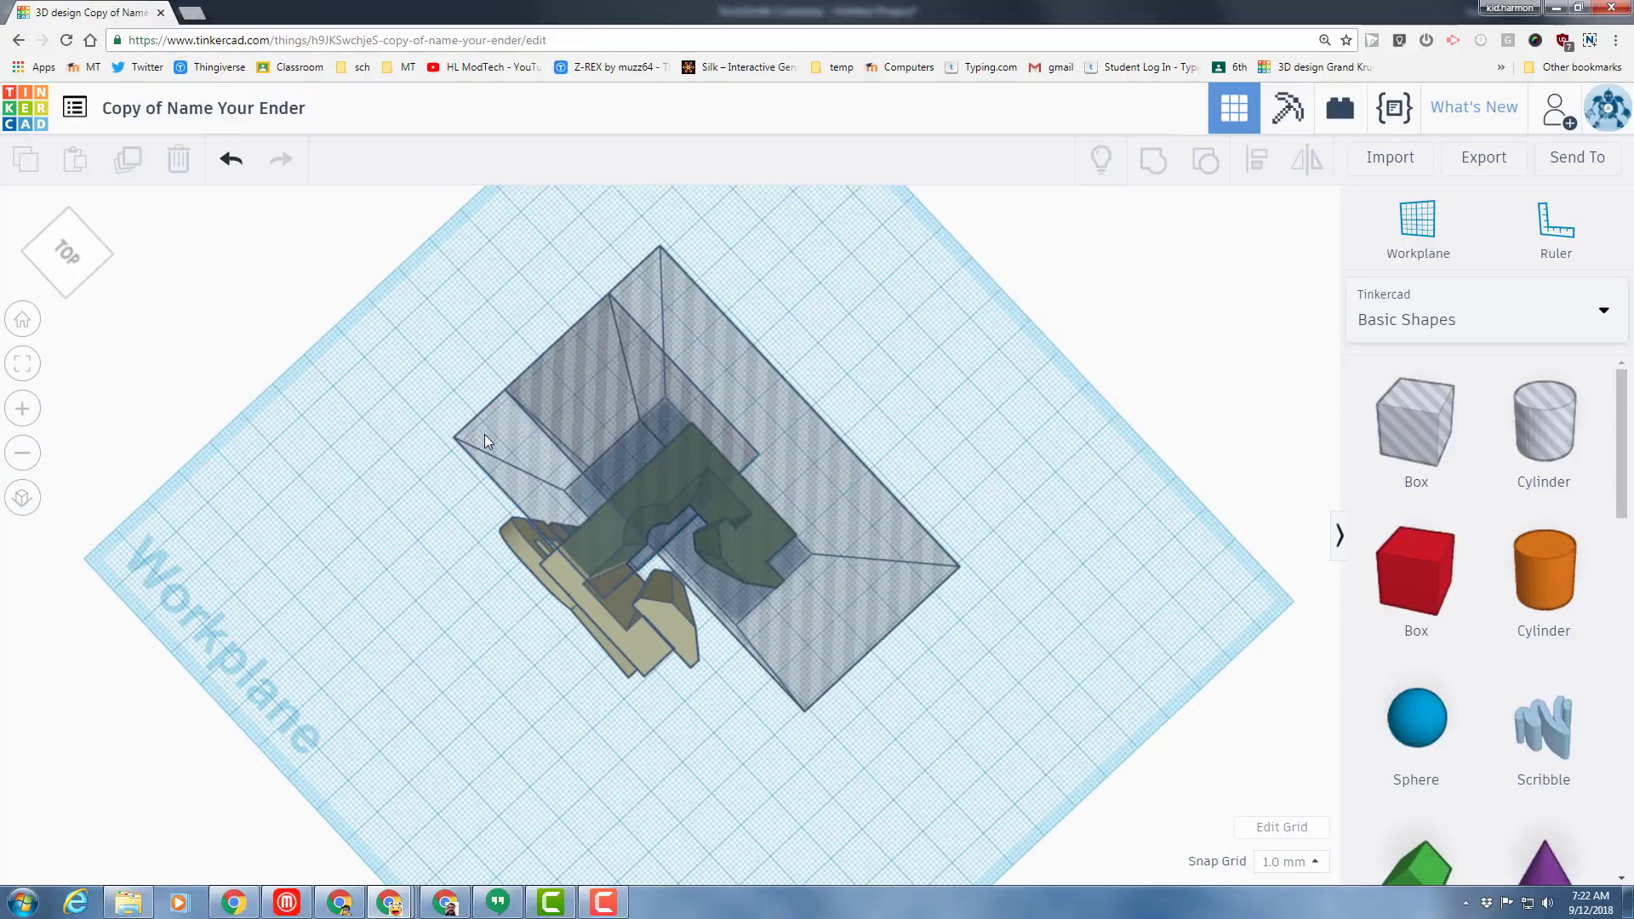
- Replace the duplicate box hole with a new box hole placed on a workplane set on the back face of the lettering plate
{"action": "left_click", "coordinate": [484, 435]}
{"action": "key", "text": "Delete"}
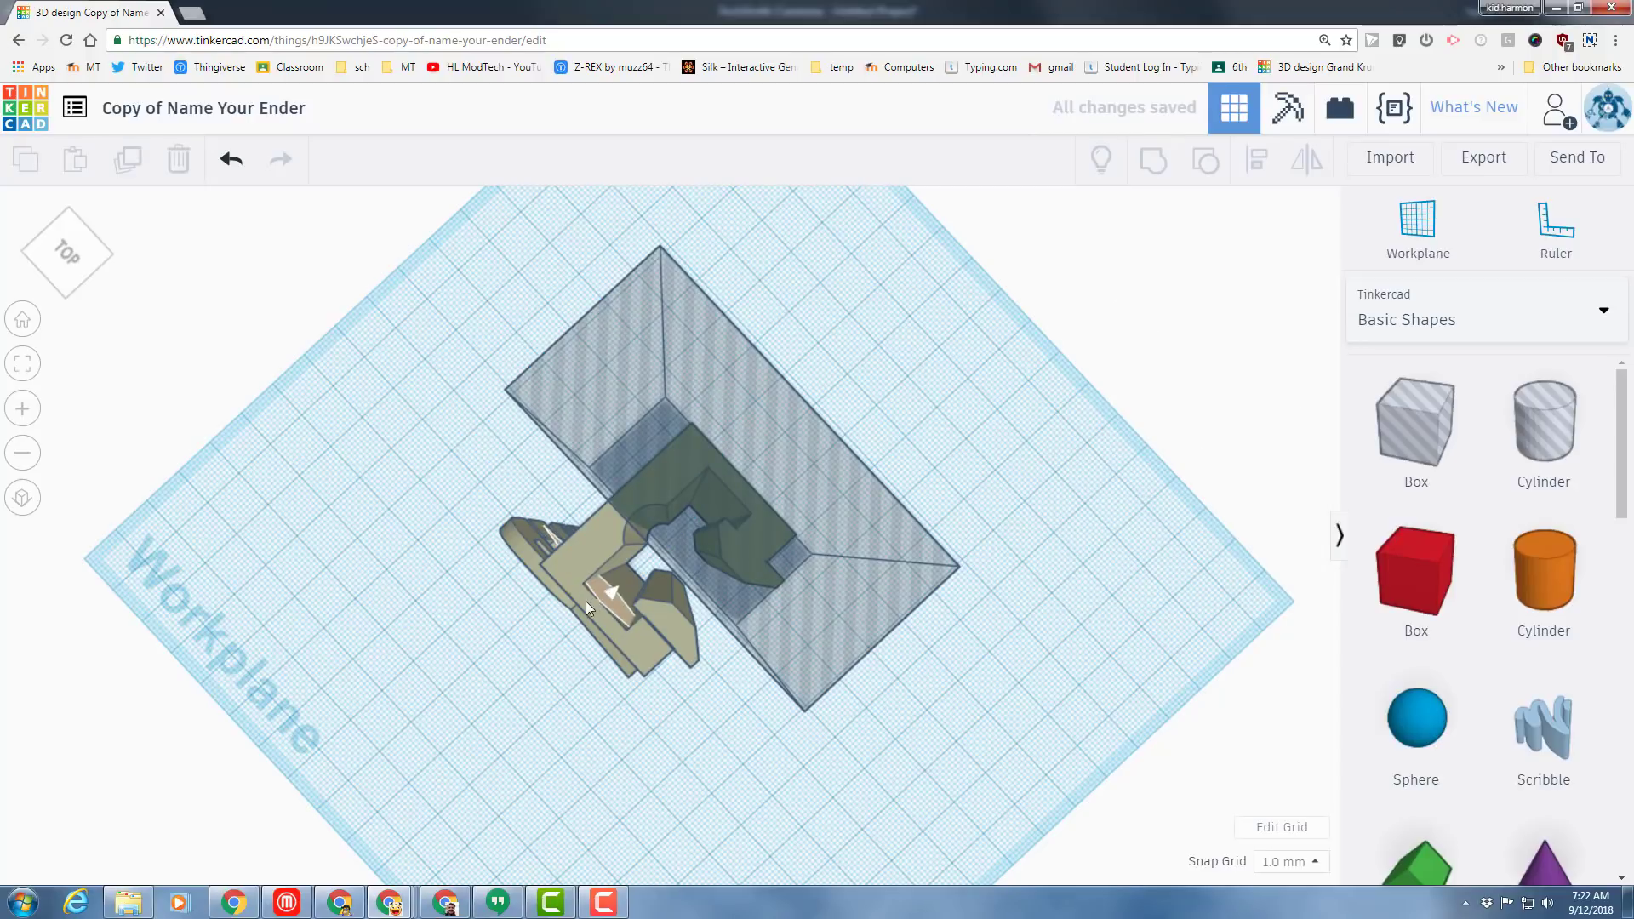
{"action": "left_click", "coordinate": [606, 594]}
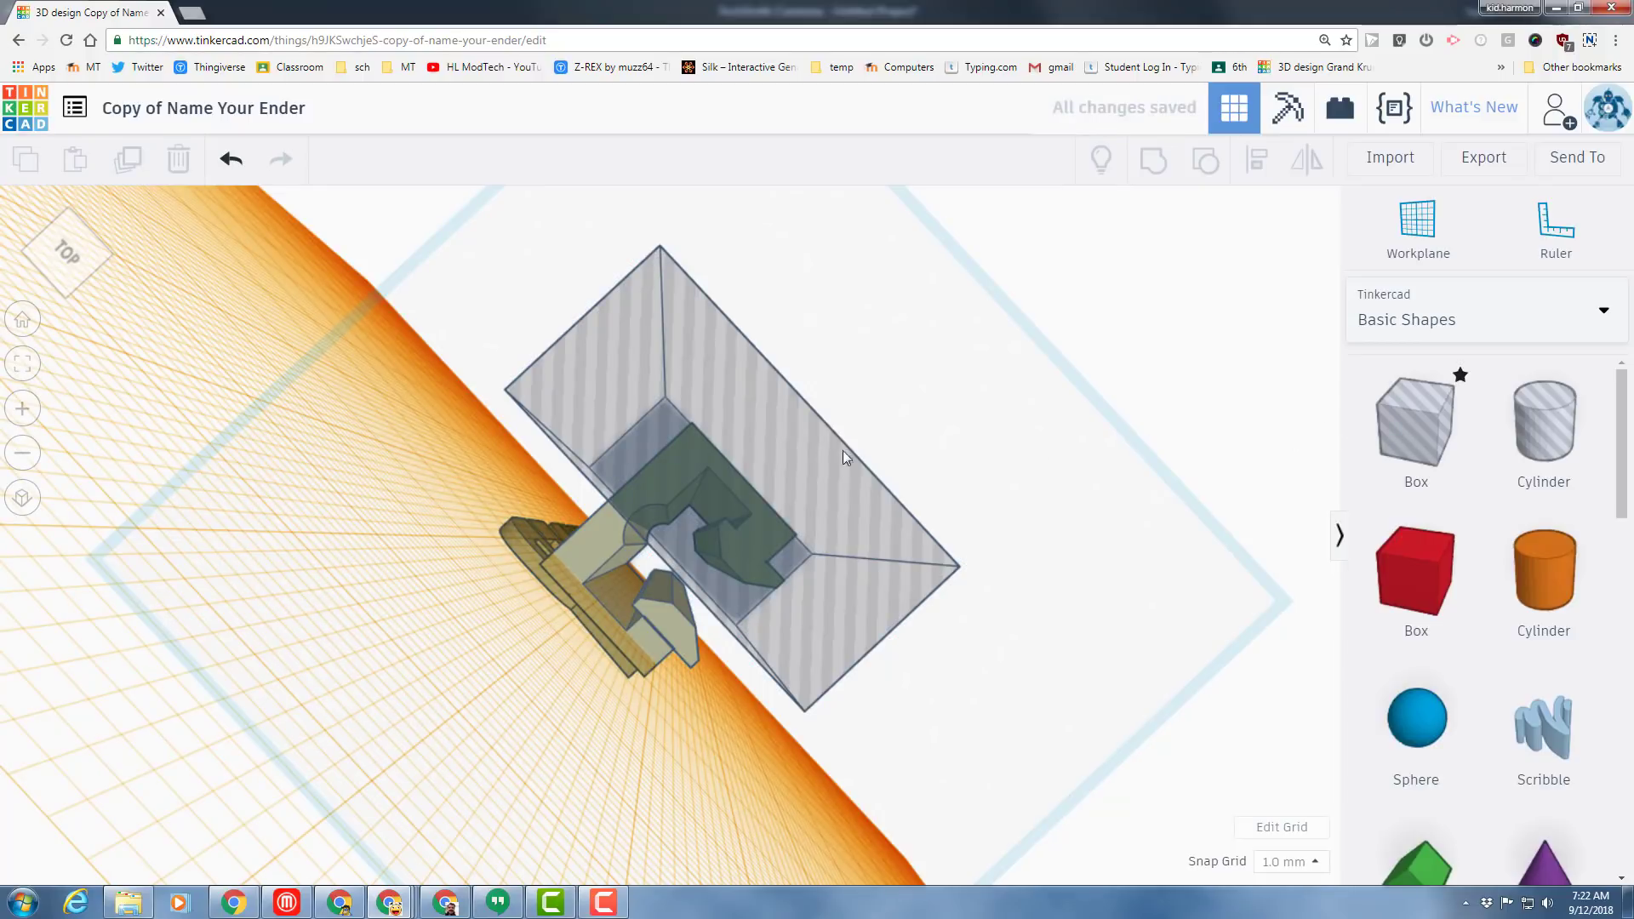
{"action": "left_click_drag", "start_coordinate": [575, 548], "coordinate": [570, 554]}
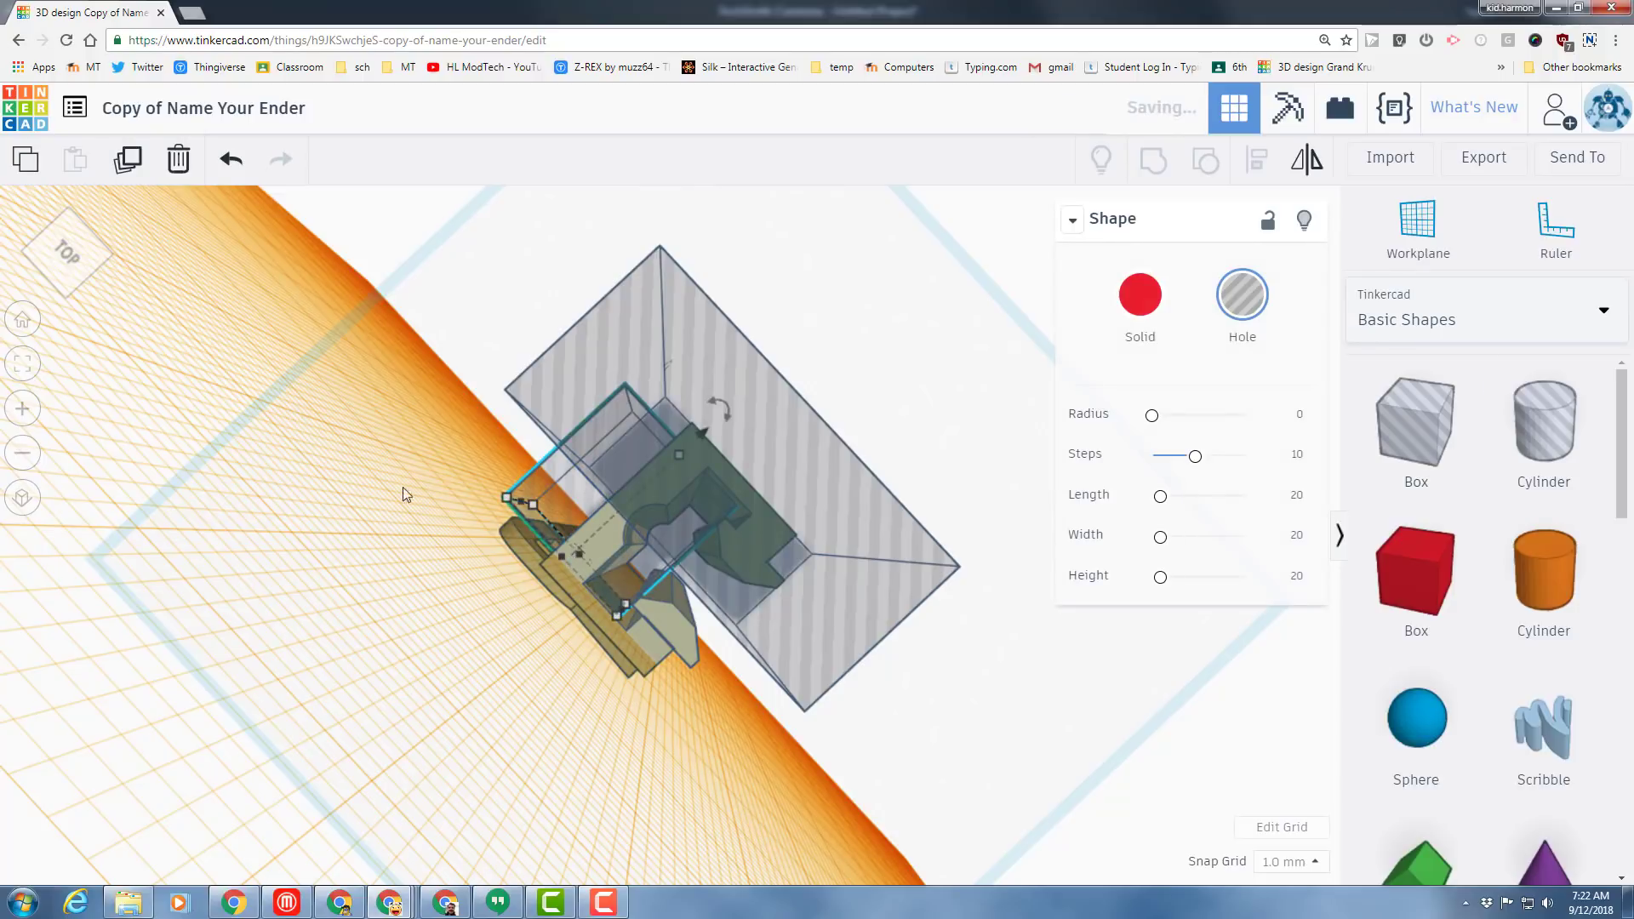
{"action": "left_click", "coordinate": [66, 256]}
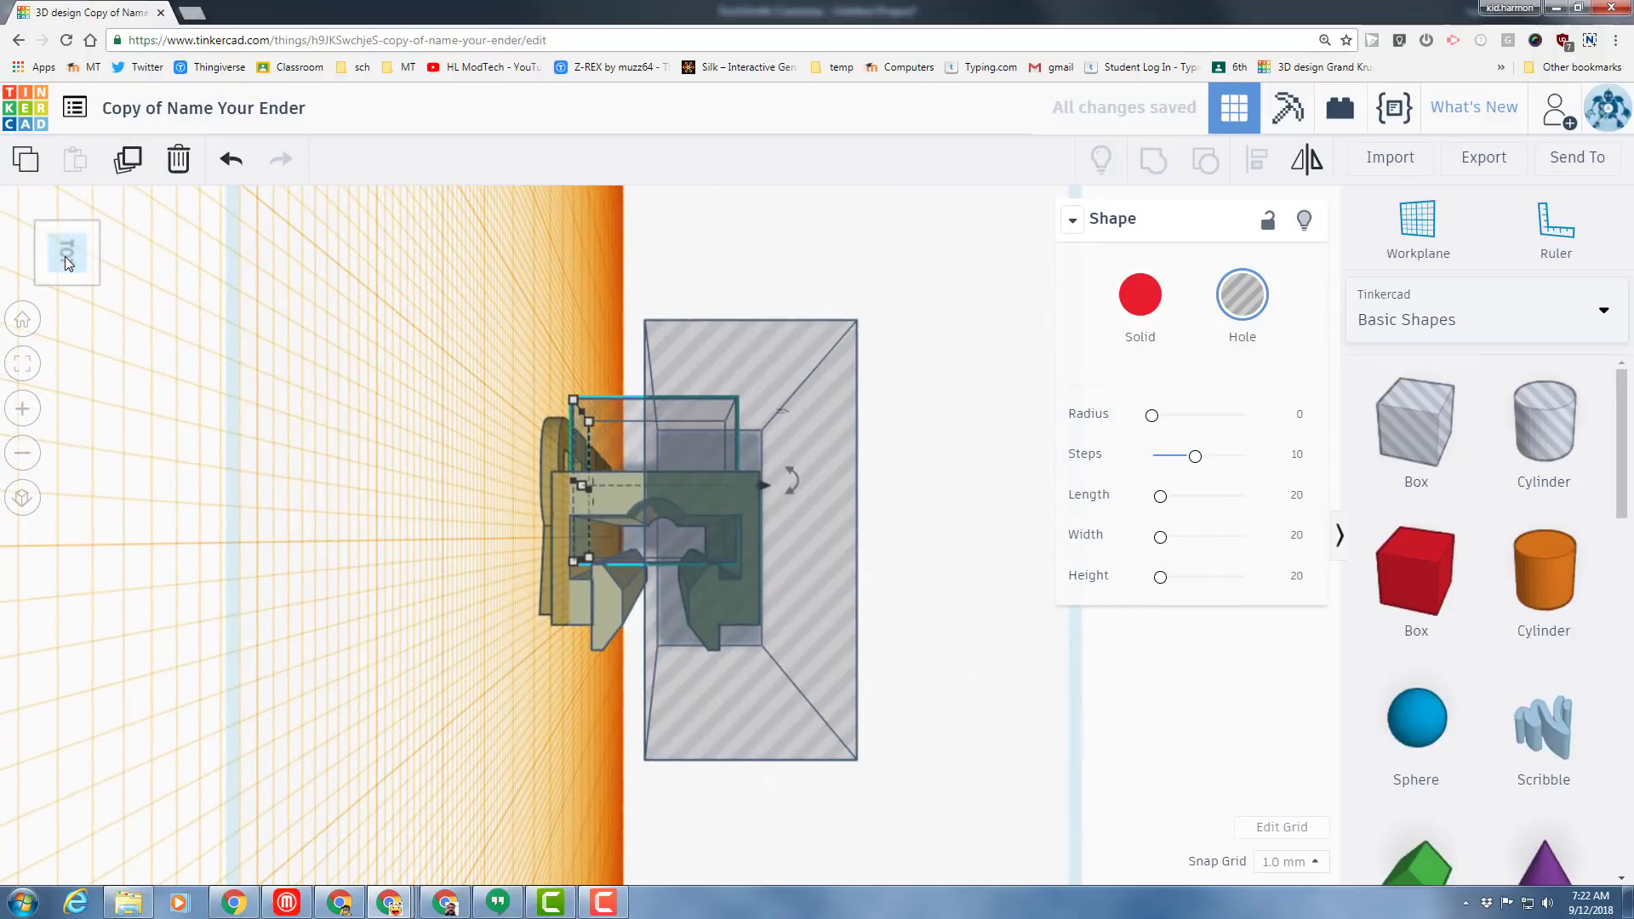
{"action": "left_click", "coordinate": [41, 281]}
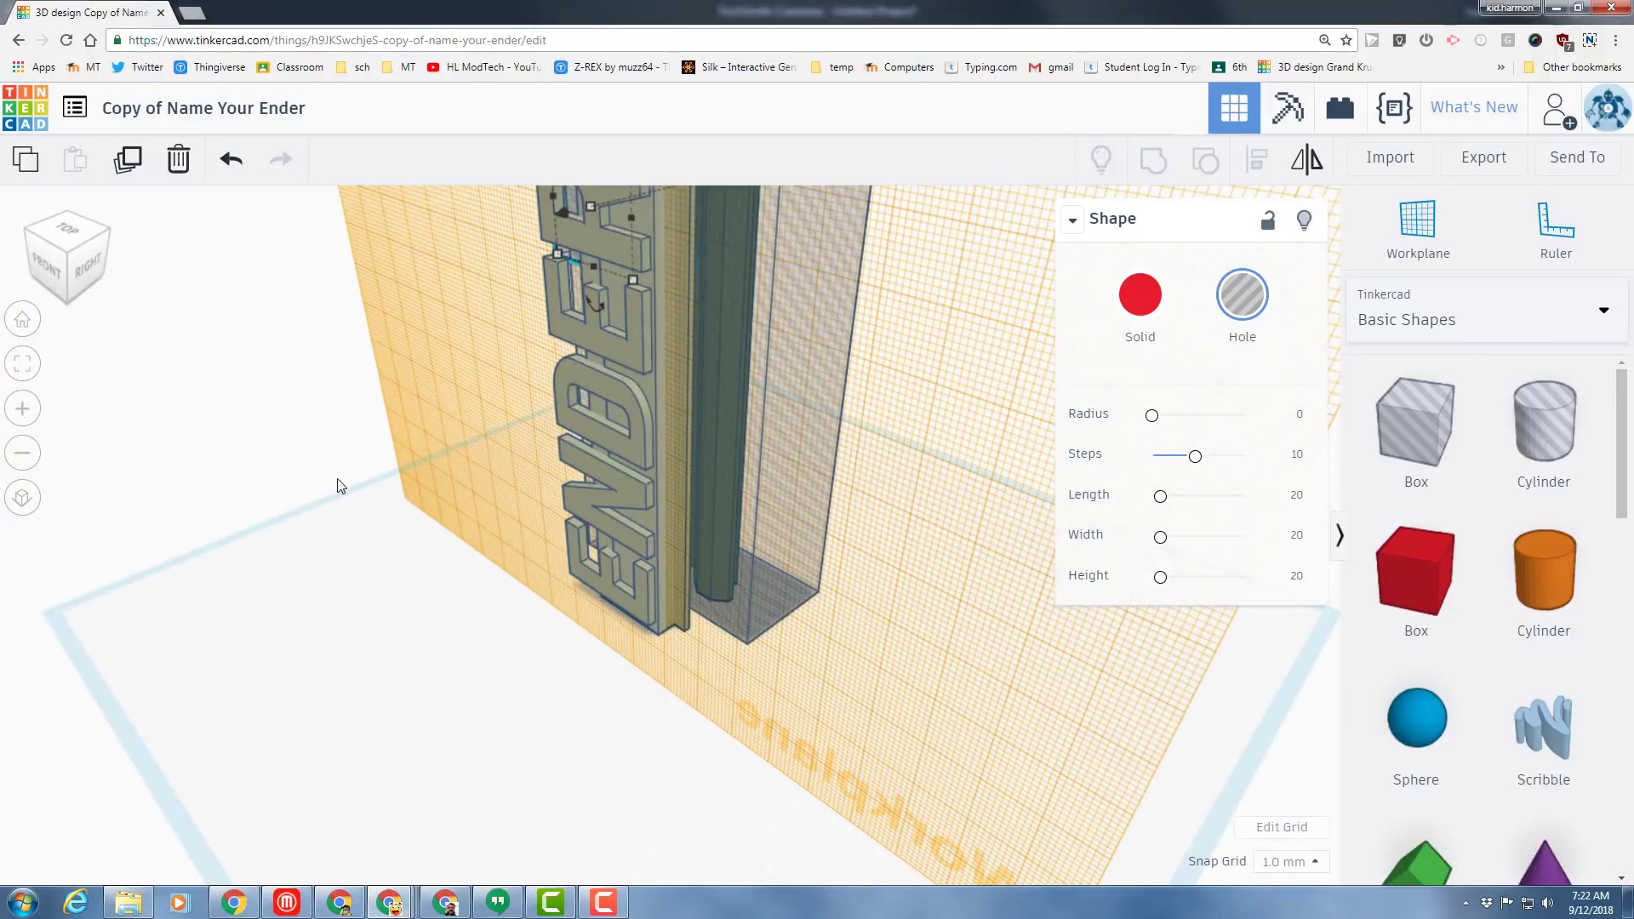
- Lower the new box hole to 0 mm above the base workplane and stretch it to 100 mm tall along the clip
{"action": "right_click_drag", "start_coordinate": [263, 548], "coordinate": [657, 405]}
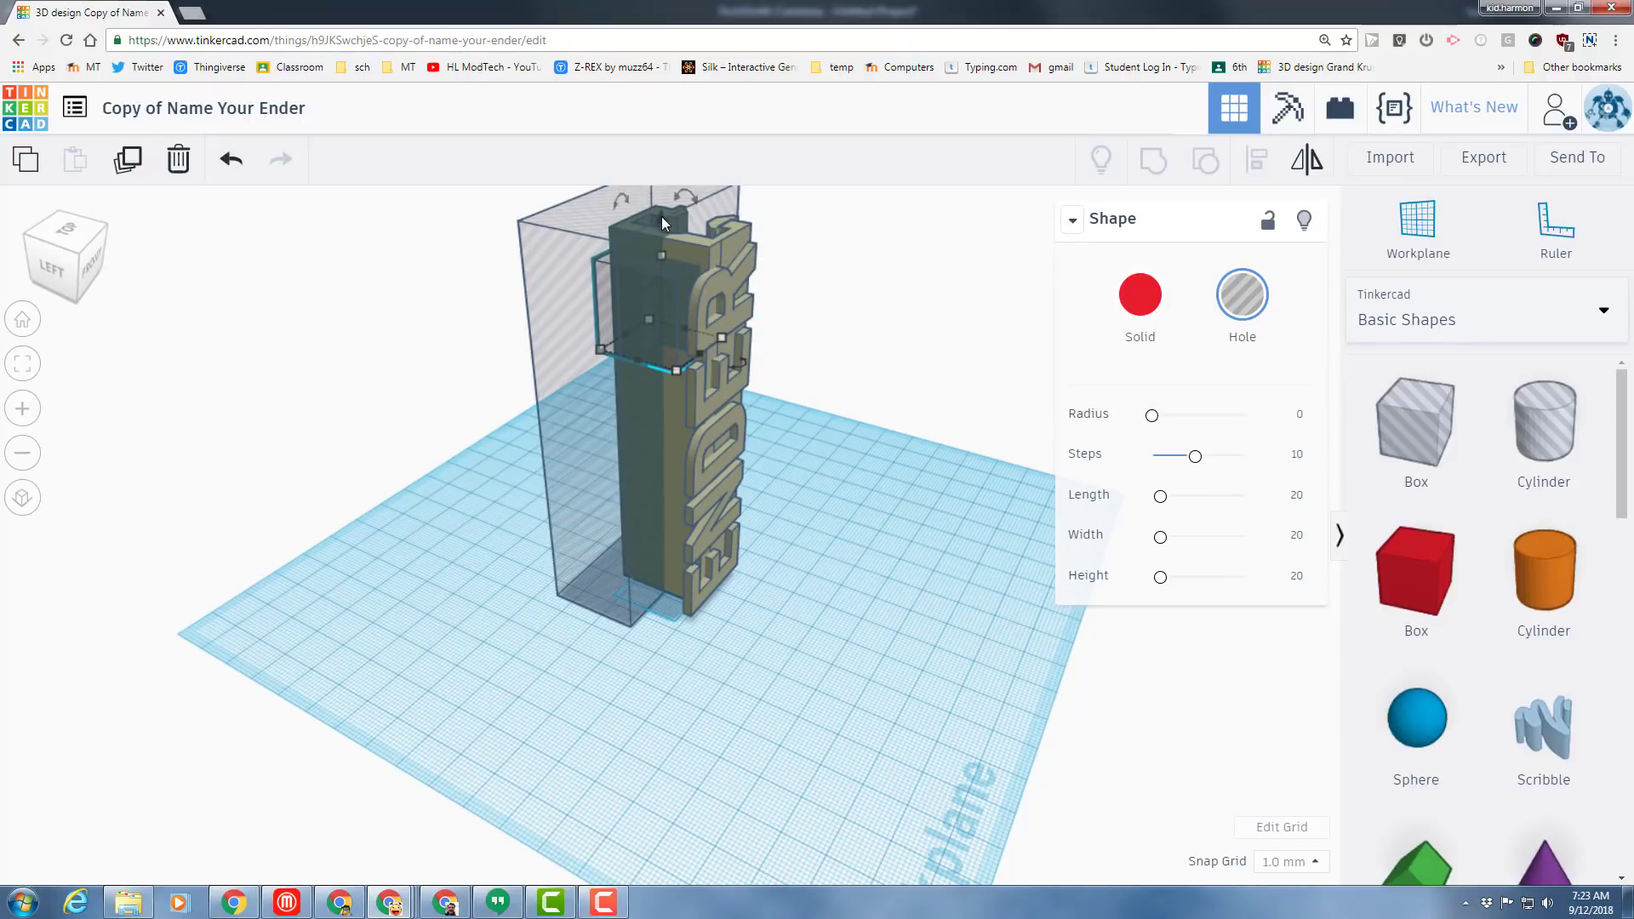
{"action": "left_click_drag", "start_coordinate": [661, 216], "coordinate": [672, 354]}
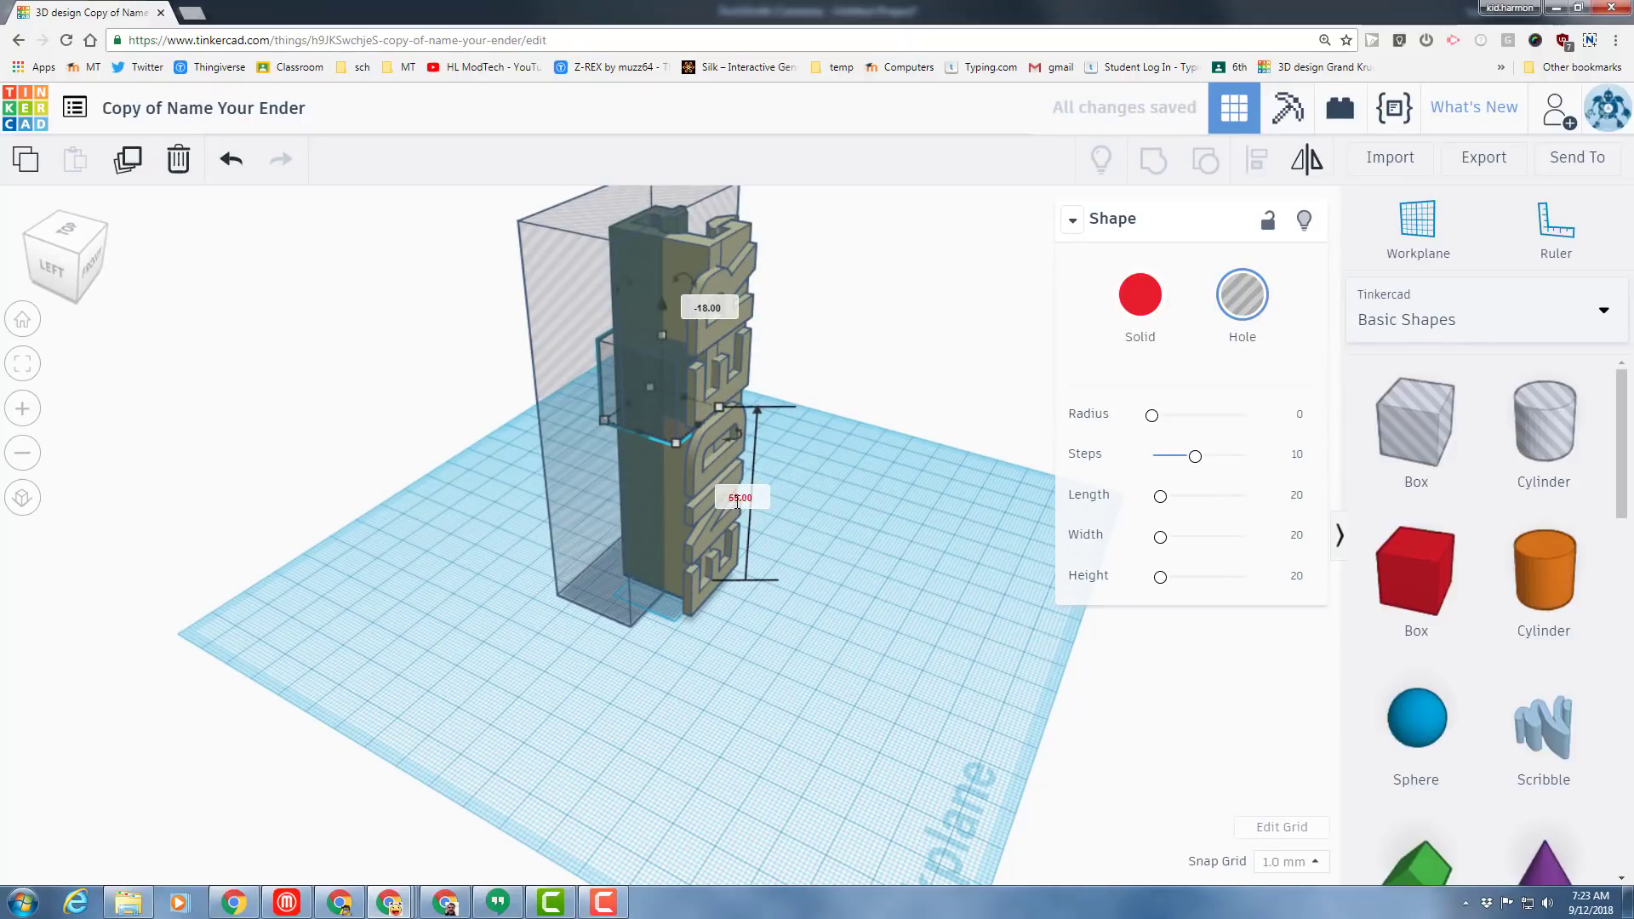
{"action": "left_click", "coordinate": [738, 500]}
{"action": "key", "text": "Return"}
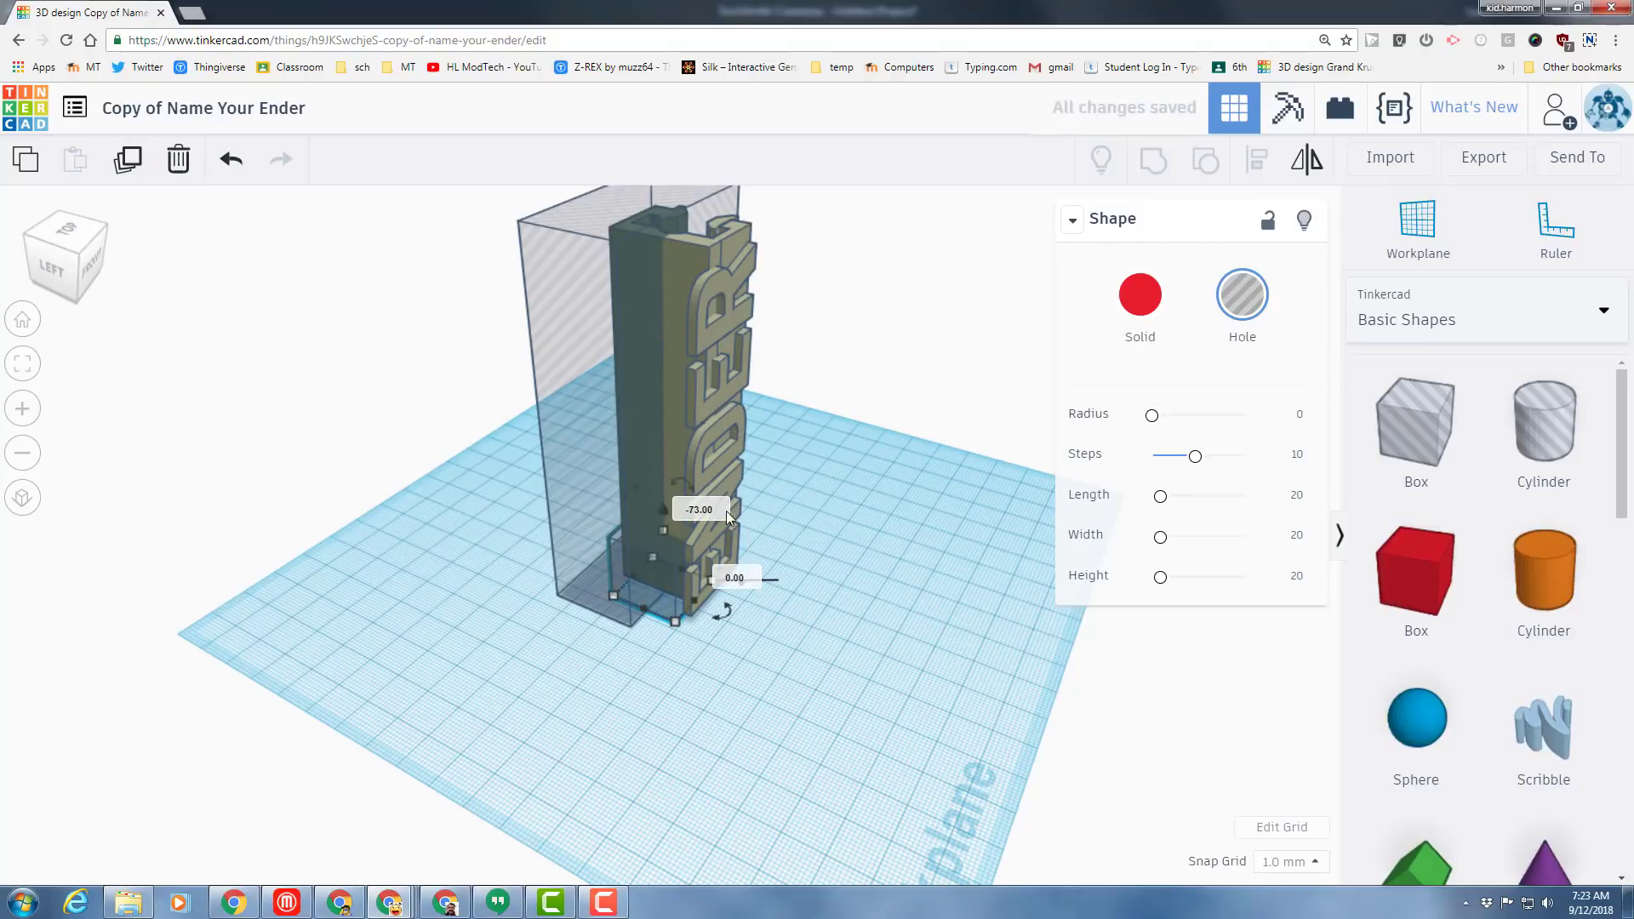
{"action": "left_click_drag", "start_coordinate": [662, 529], "coordinate": [676, 216]}
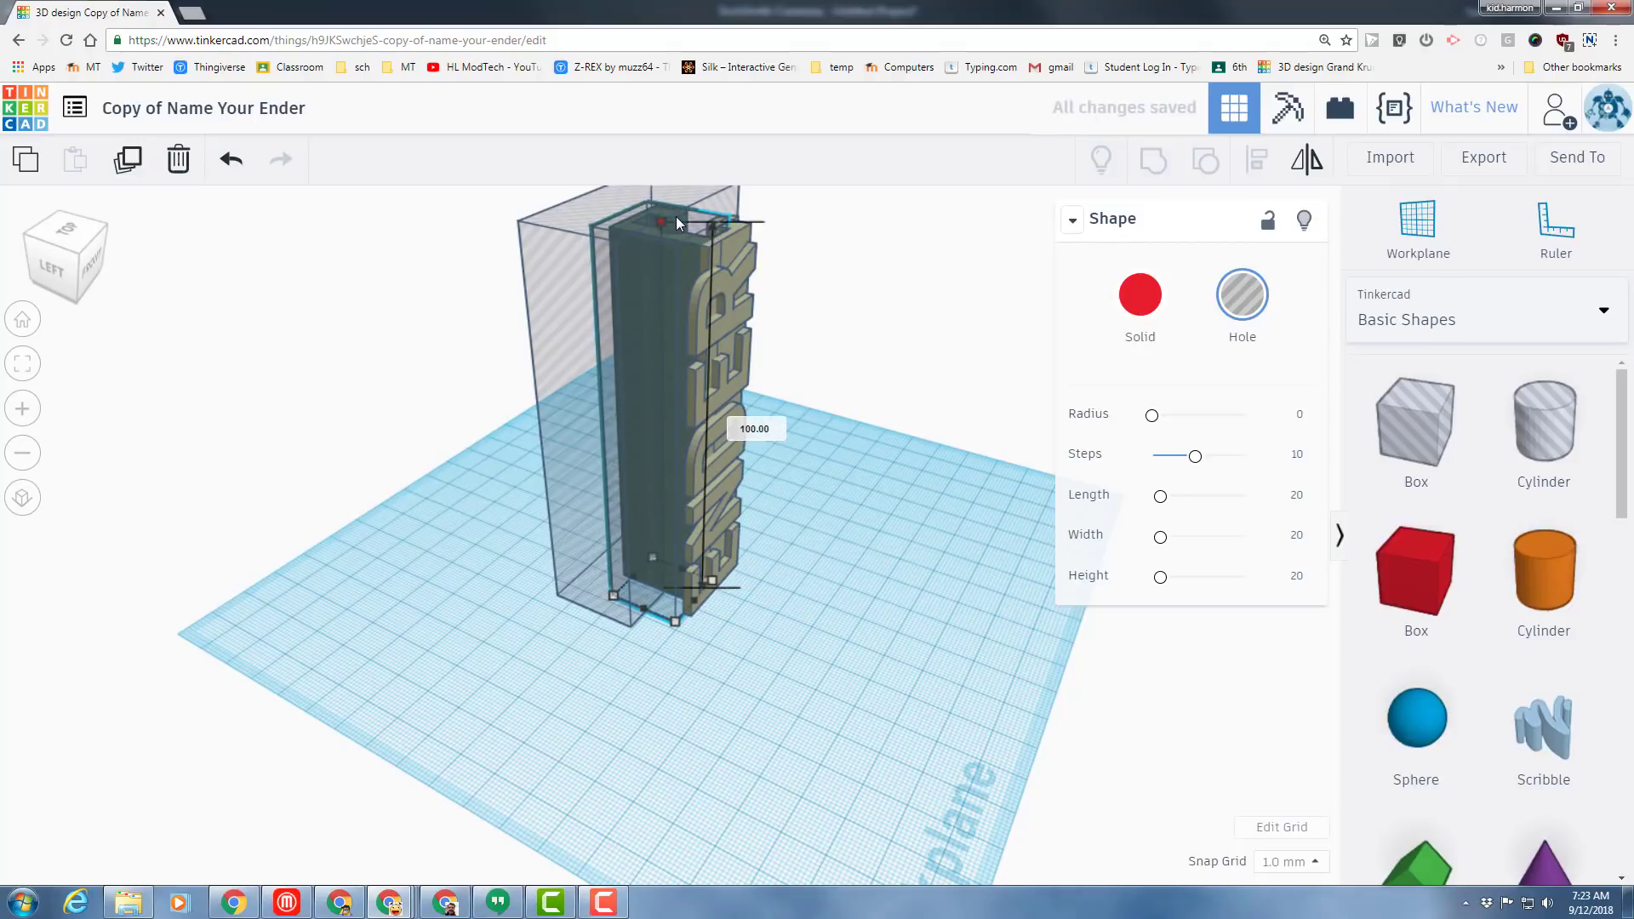
- Group both box holes with the upright Ender clip to cut away the excess clip material
{"action": "left_click", "coordinate": [464, 508]}
{"action": "left_click_drag", "start_coordinate": [475, 396], "coordinate": [720, 634]}
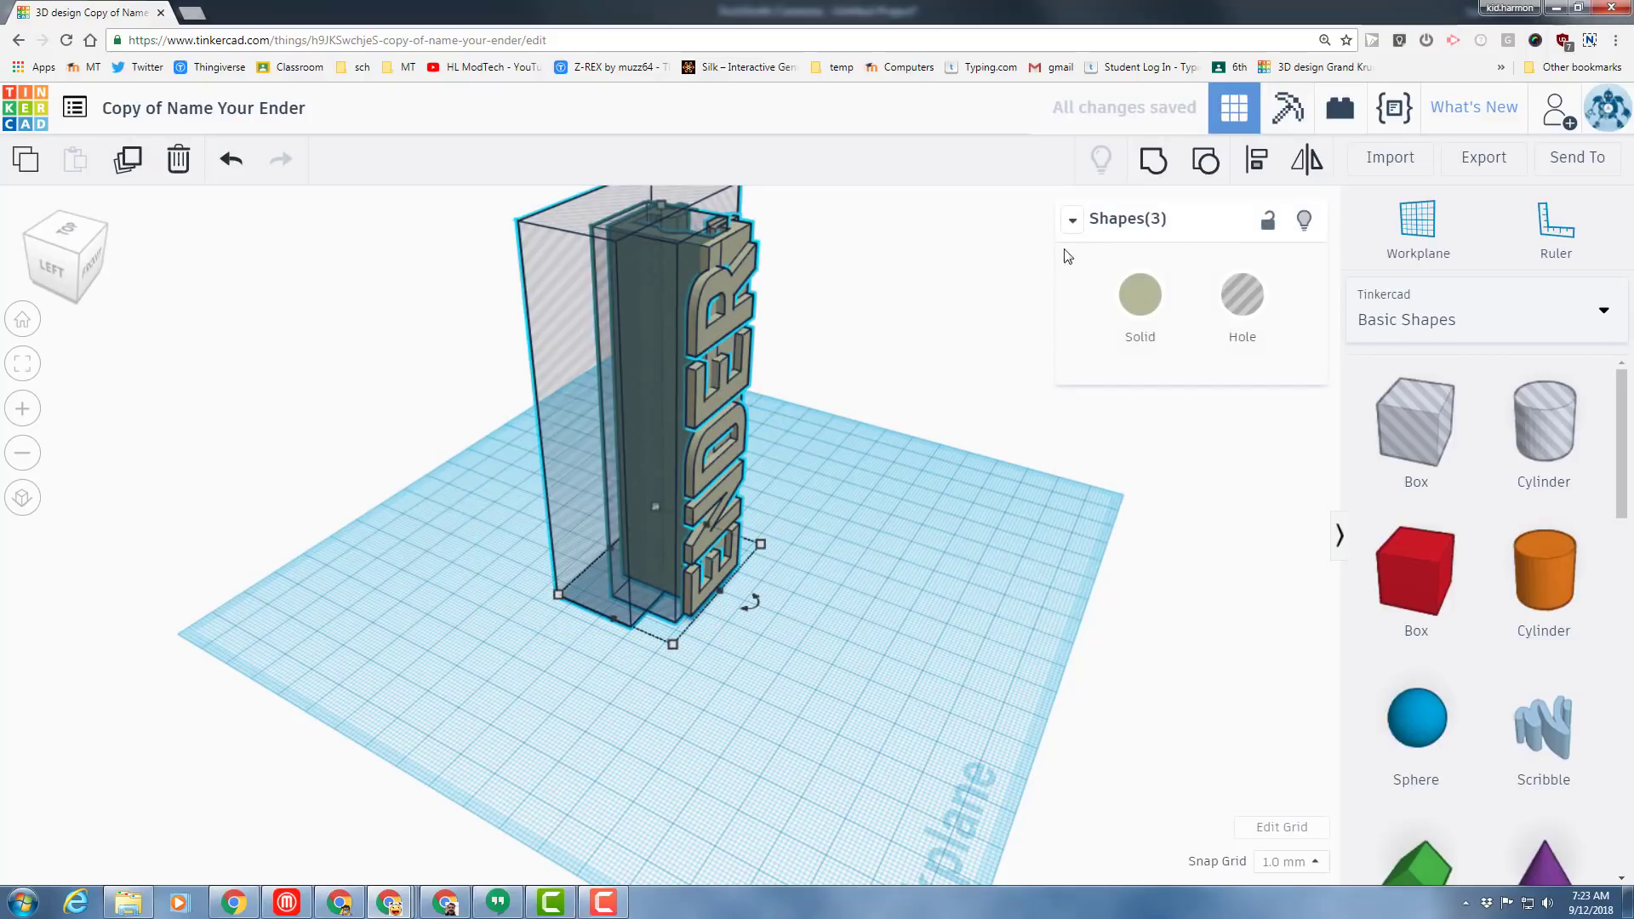
{"action": "left_click", "coordinate": [1154, 162]}
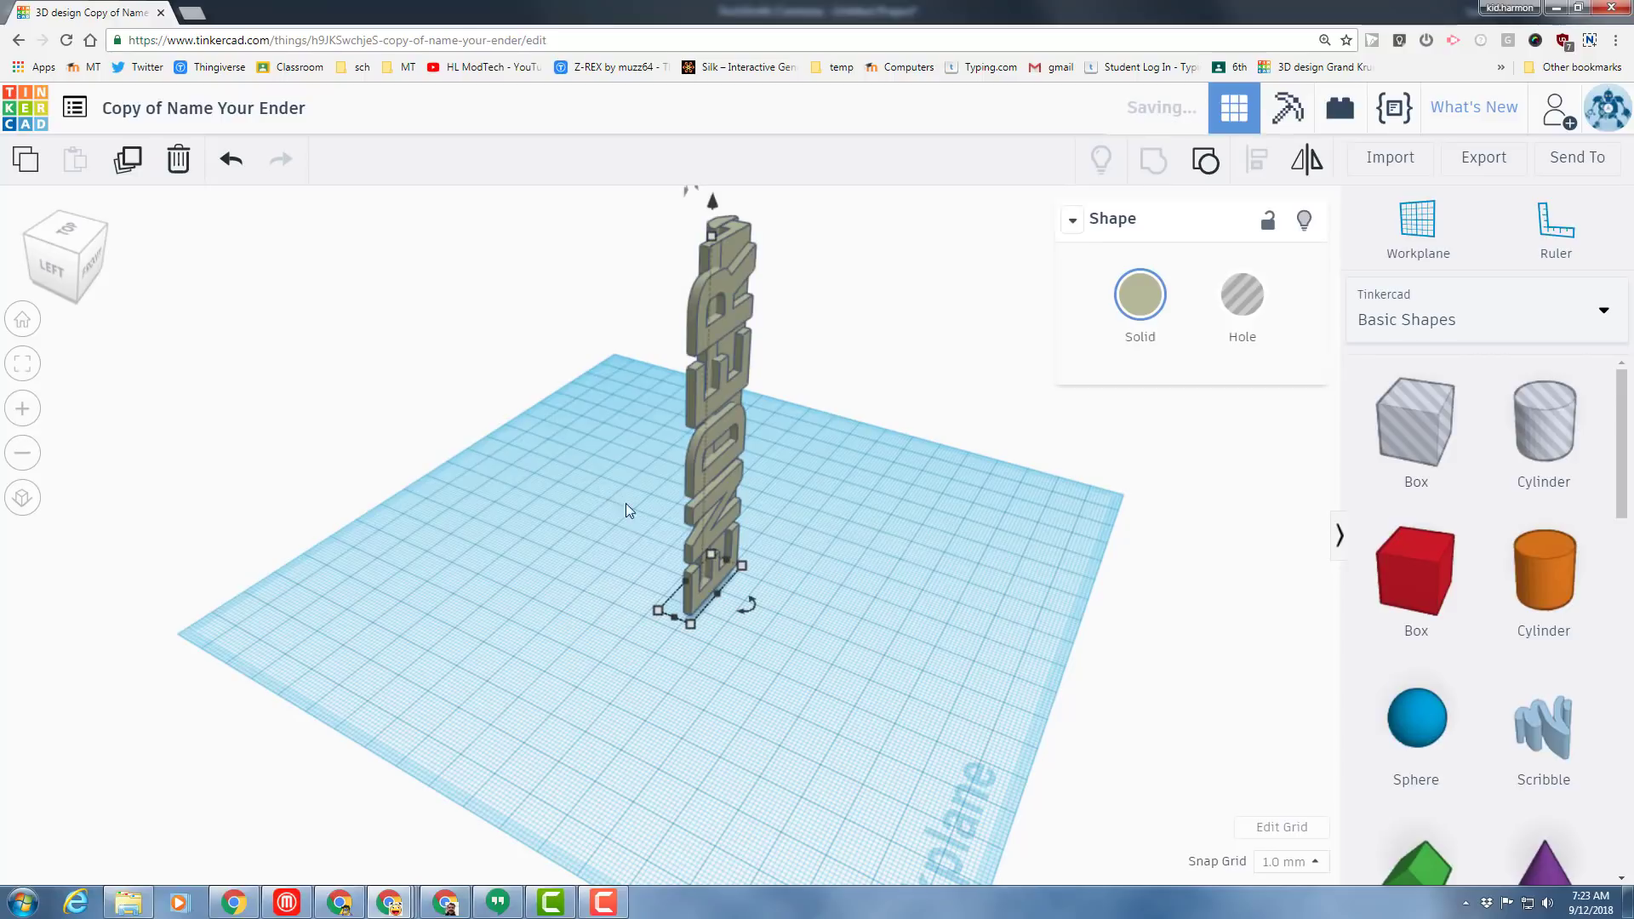
- Examine the grouped Ender piece from the front and side, including the remaining clip profile near its base
{"action": "right_click_drag", "start_coordinate": [880, 529], "coordinate": [637, 448]}
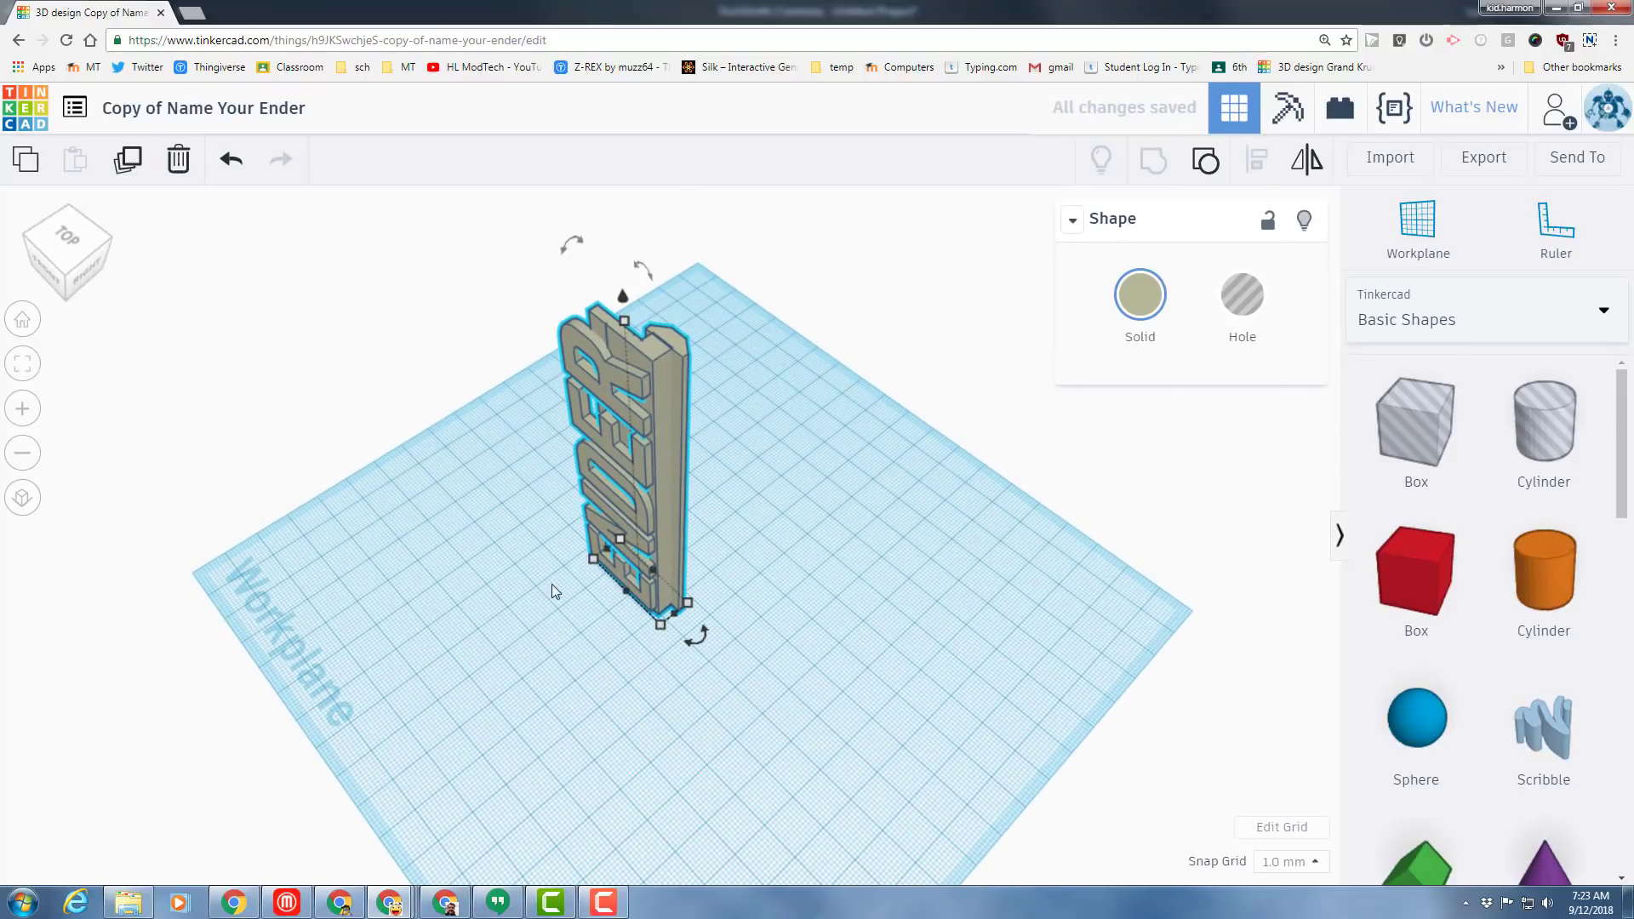
{"action": "right_click_drag", "start_coordinate": [552, 583], "coordinate": [799, 528]}
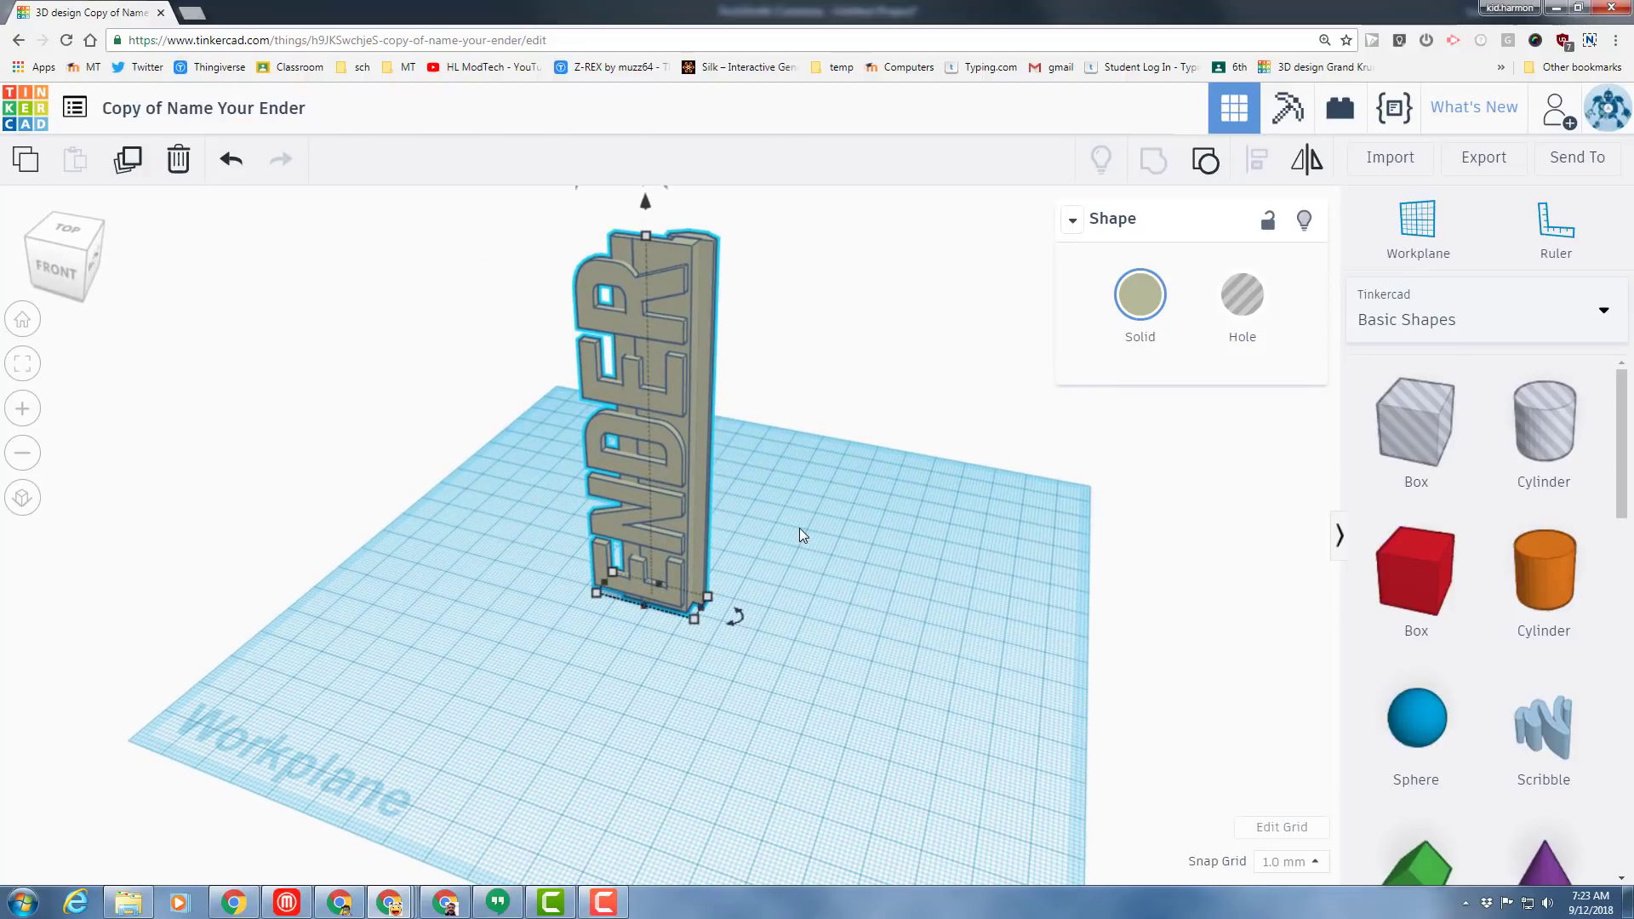
{"action": "right_click_drag", "start_coordinate": [782, 605], "coordinate": [600, 596]}
{"action": "right_click_drag", "start_coordinate": [514, 564], "coordinate": [610, 568]}
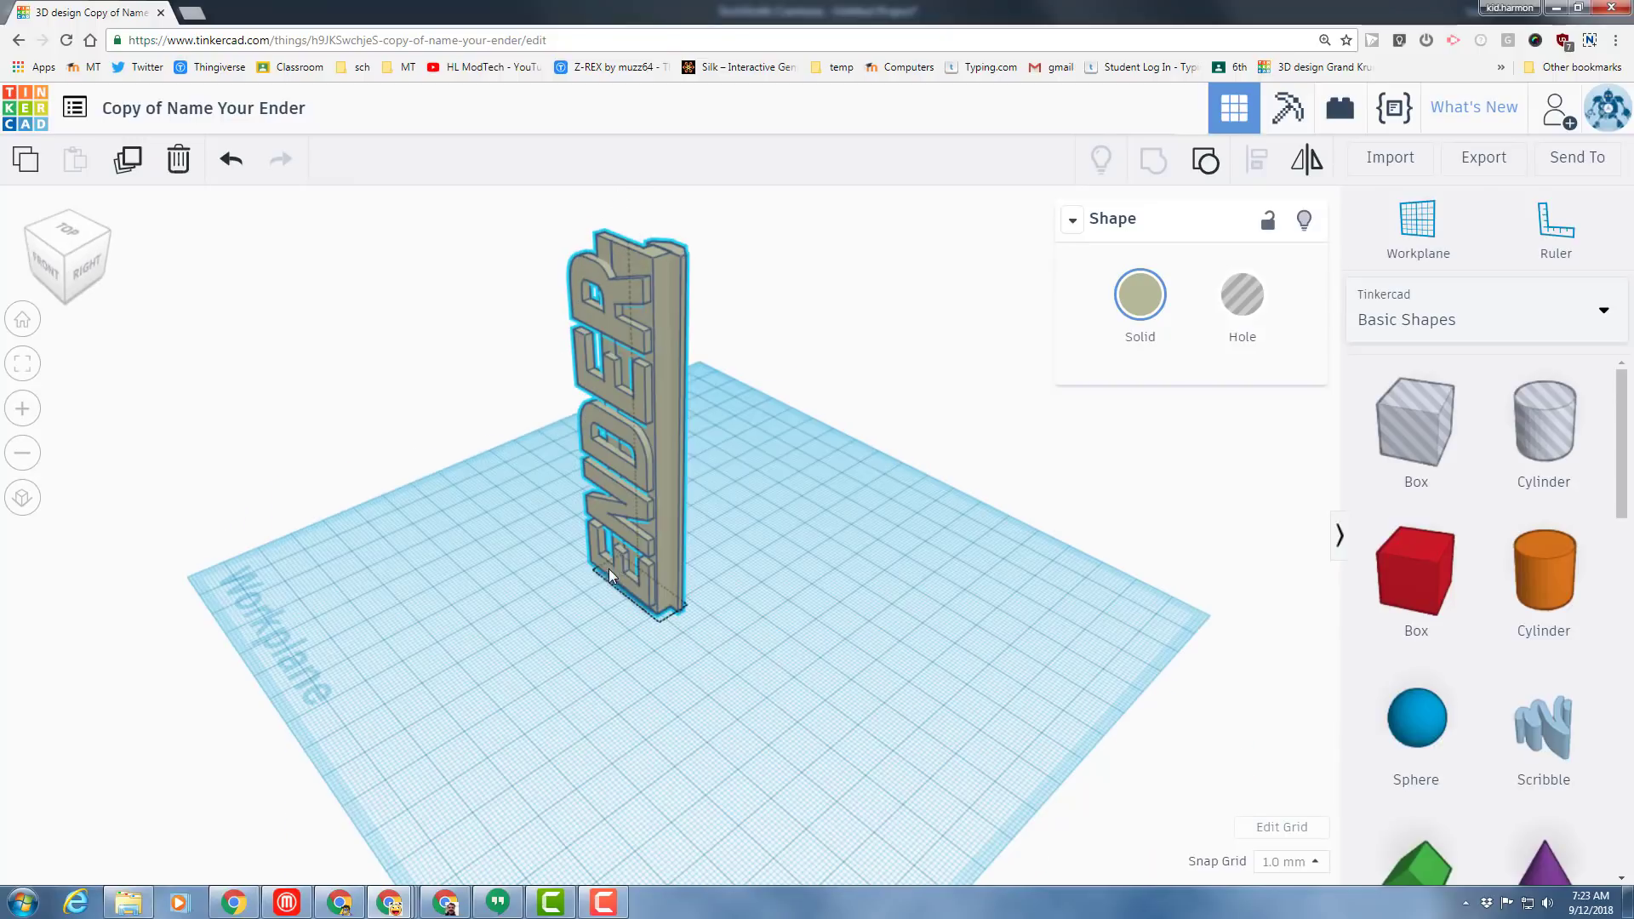
{"action": "scroll", "coordinate": [630, 558], "scroll_direction": "up", "scroll_amount": 3}
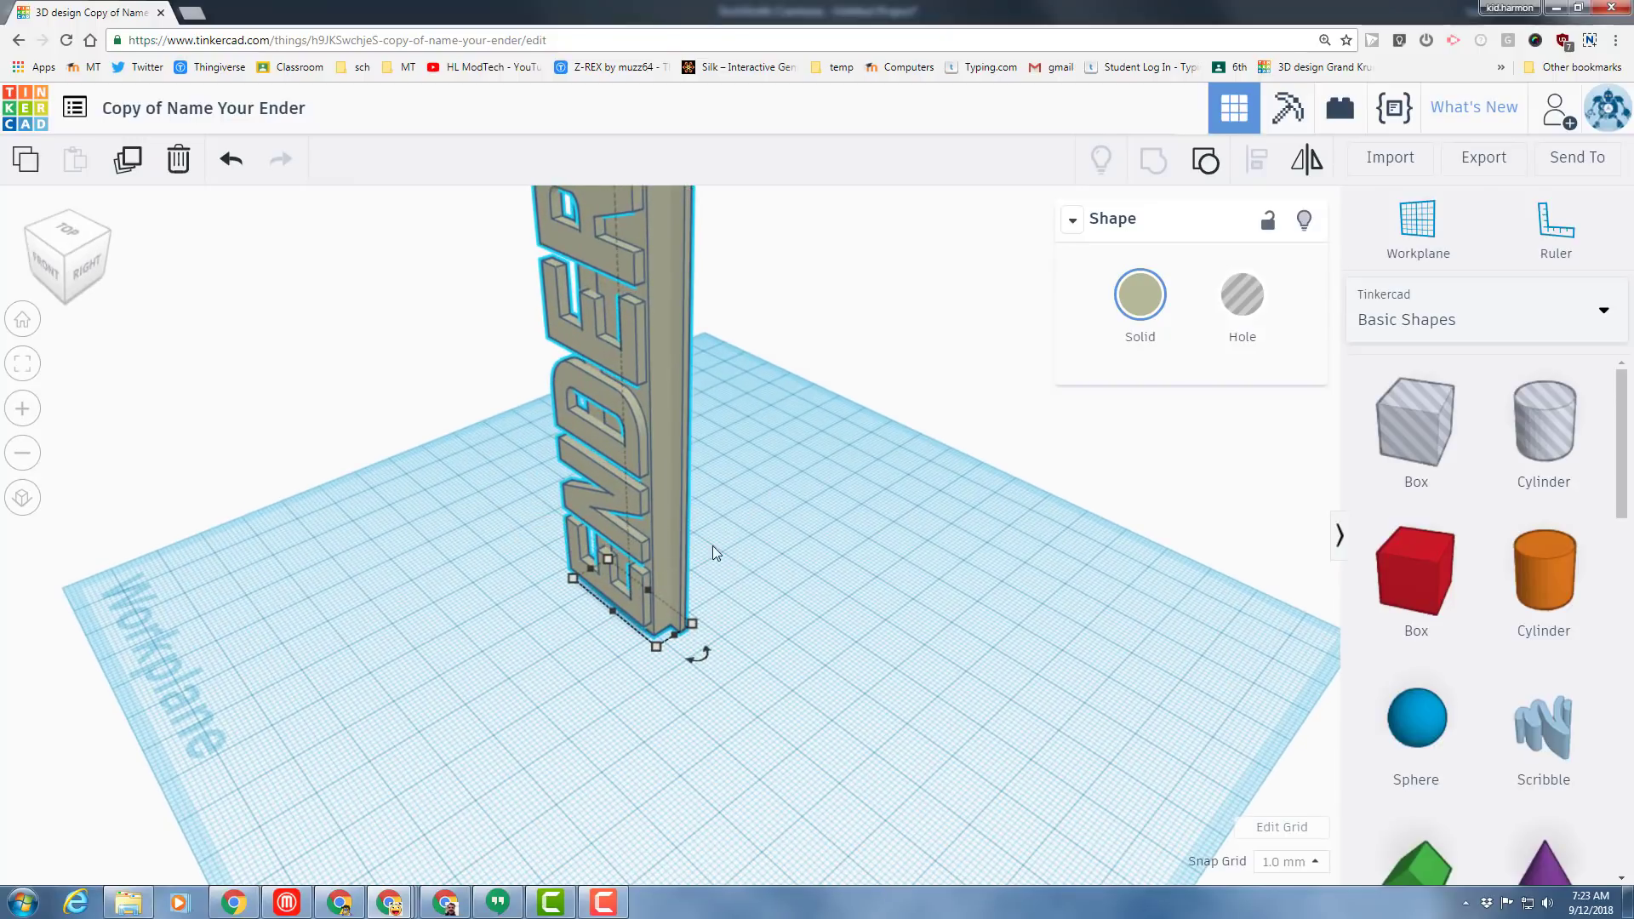
{"action": "scroll", "coordinate": [706, 544], "scroll_direction": "down", "scroll_amount": 3}
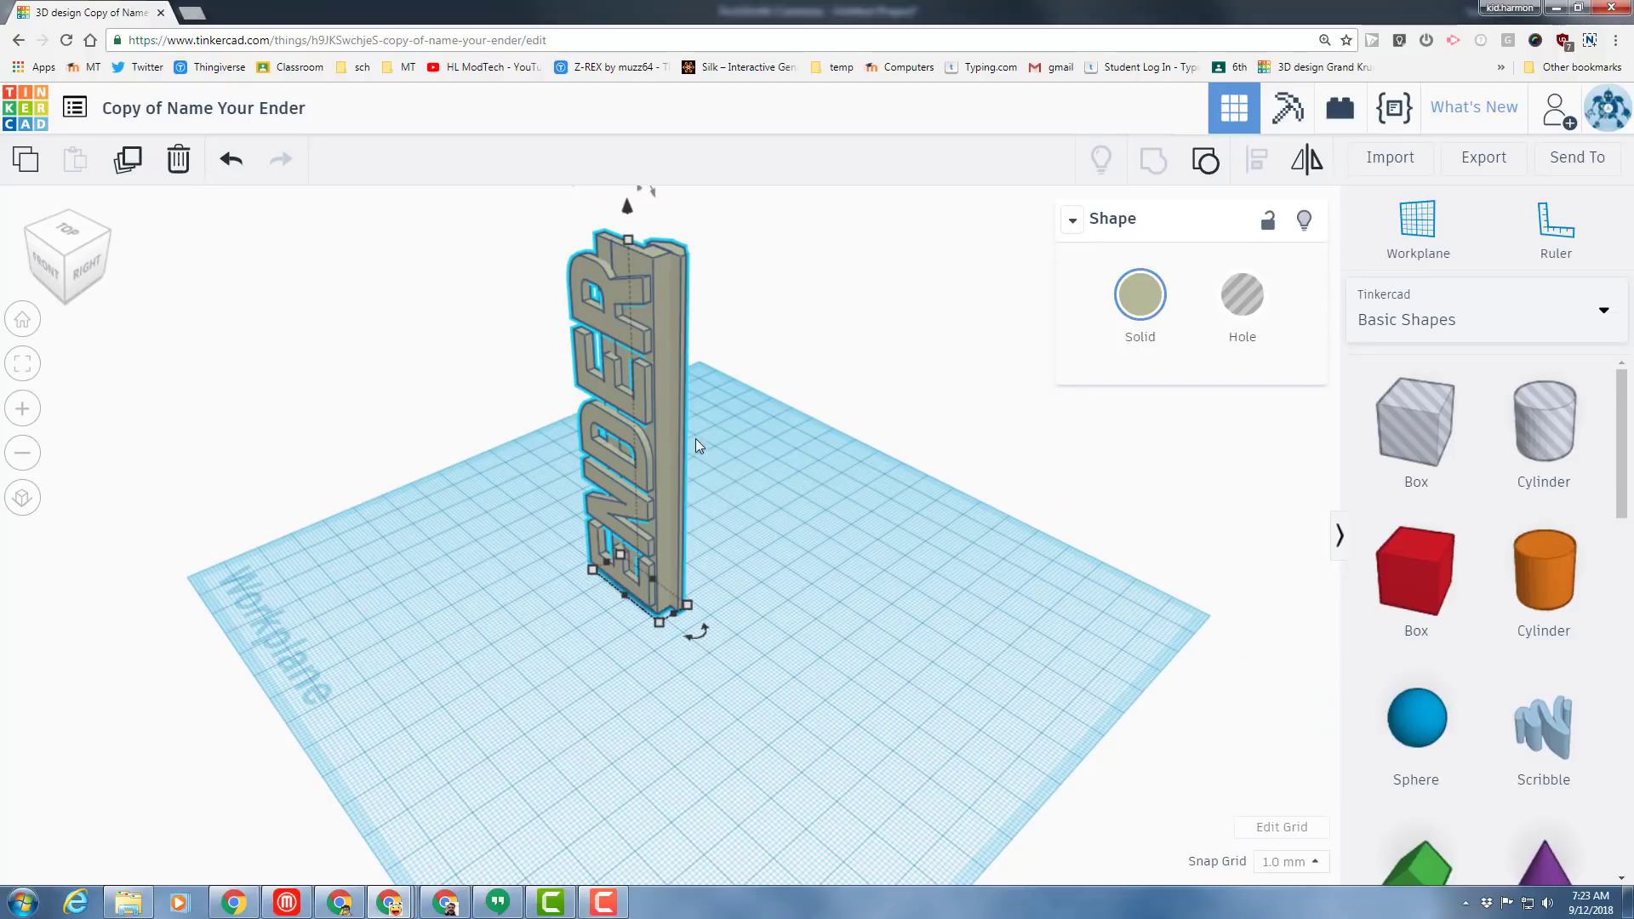
- Try rotating the upright Ender piece 90° to lay it down on the workplane
{"action": "scroll", "coordinate": [651, 336], "scroll_direction": "down", "scroll_amount": 2}
{"action": "left_click_drag", "start_coordinate": [609, 284], "coordinate": [504, 509]}
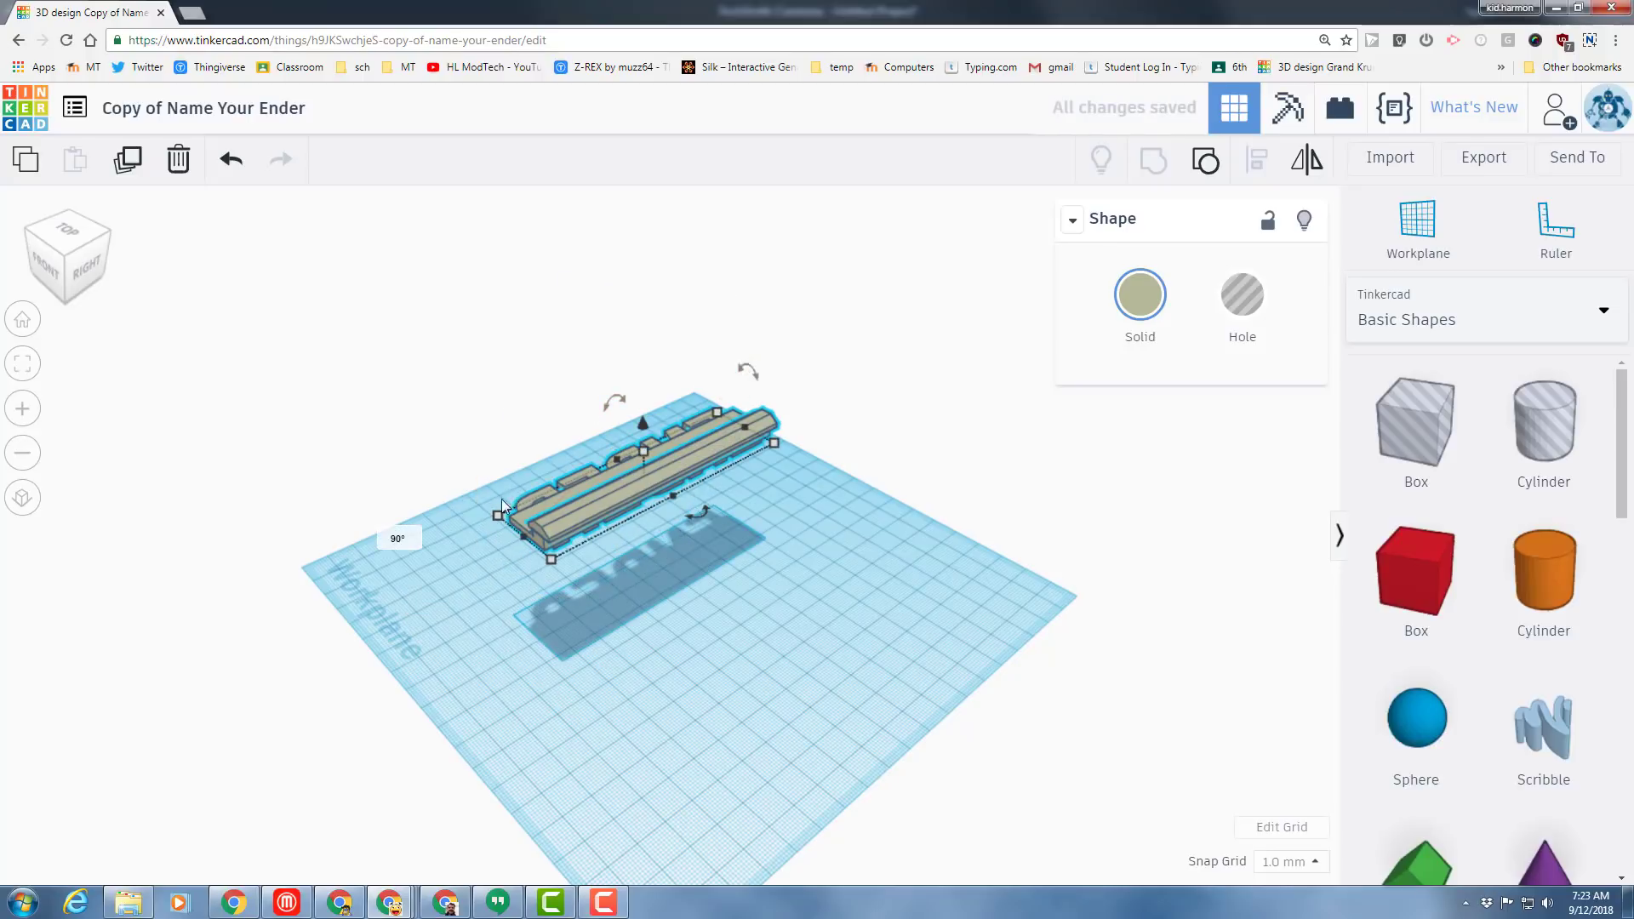
{"action": "left_click_drag", "start_coordinate": [621, 400], "coordinate": [712, 402]}
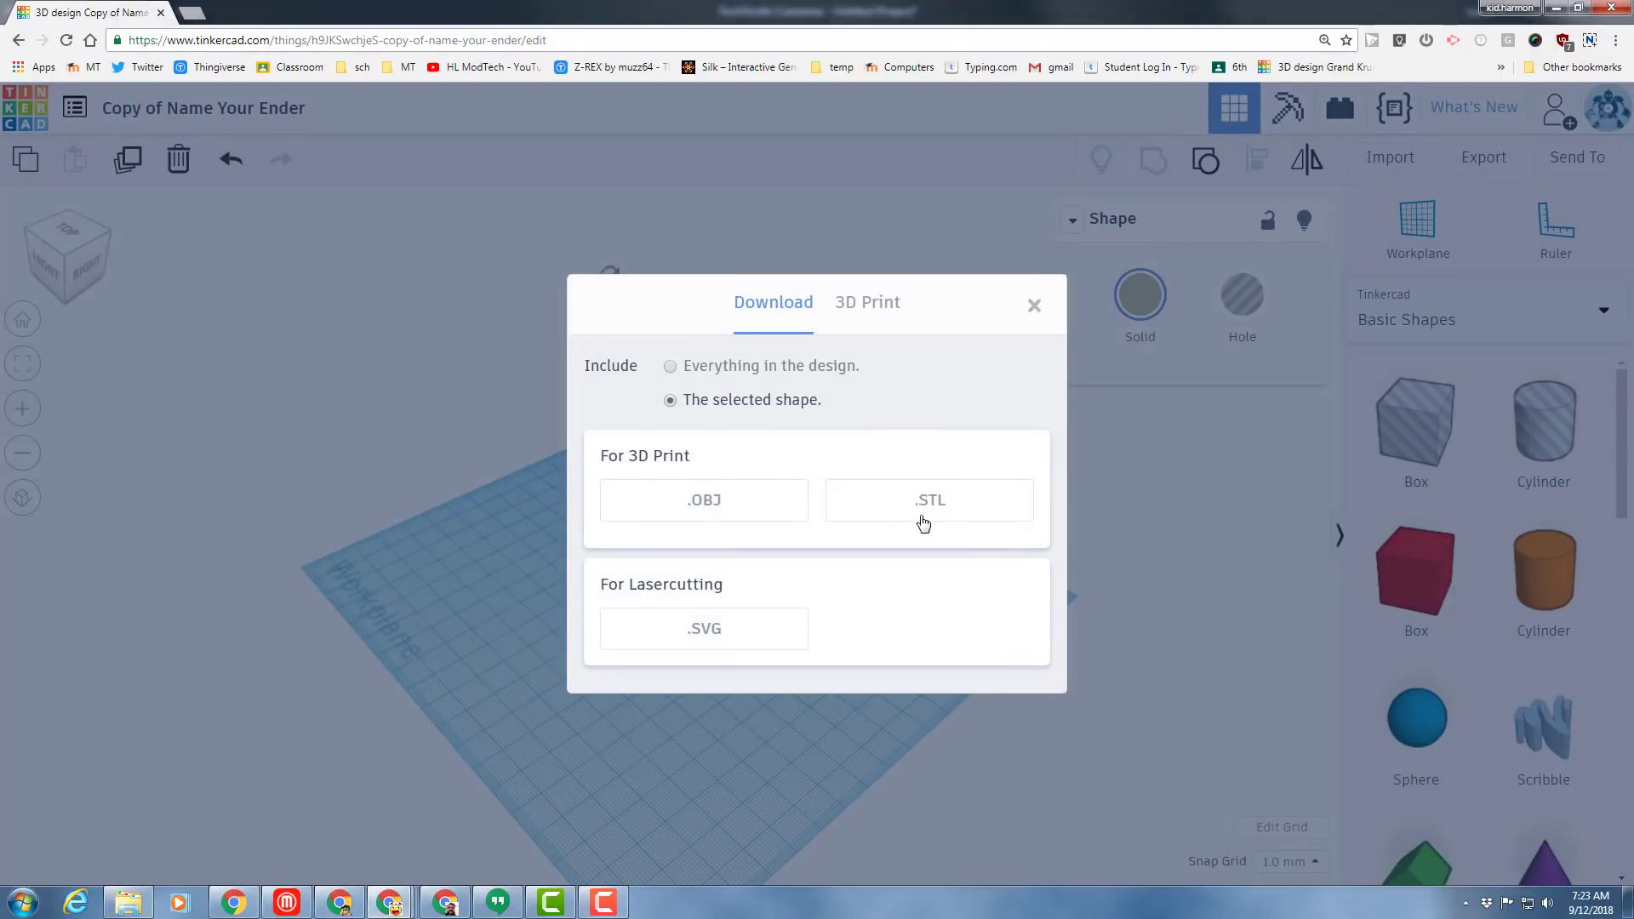
- Export the selected shape as an STL named "Copy of Name Your Ender.stl" into the Downloads folder
{"action": "left_click", "coordinate": [923, 502]}
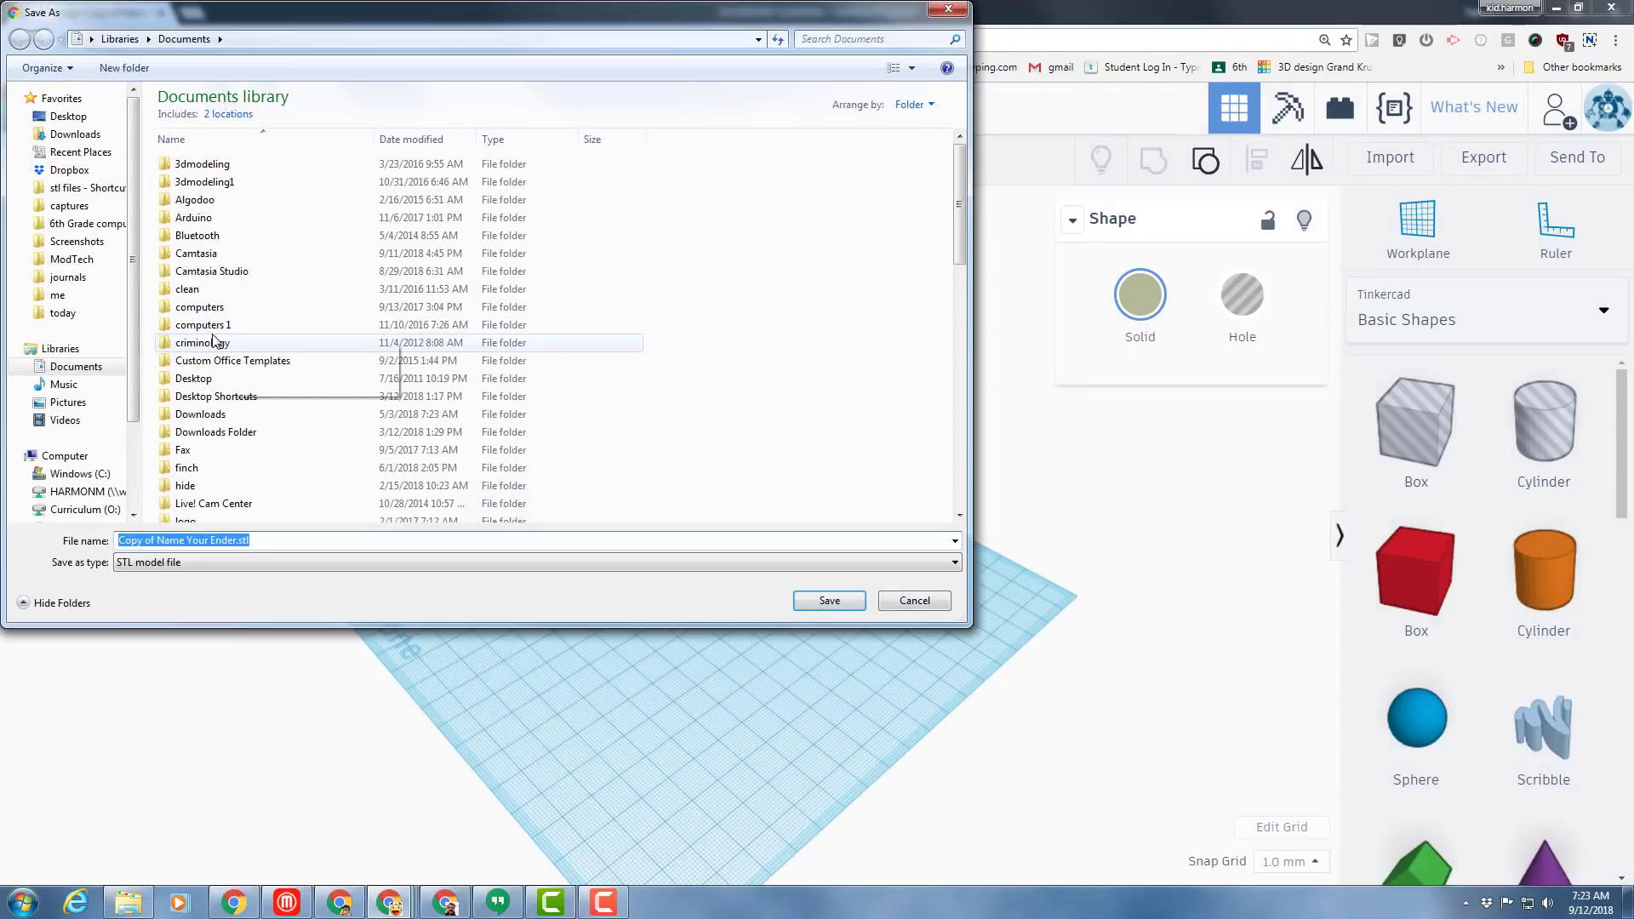
{"action": "left_click", "coordinate": [73, 157]}
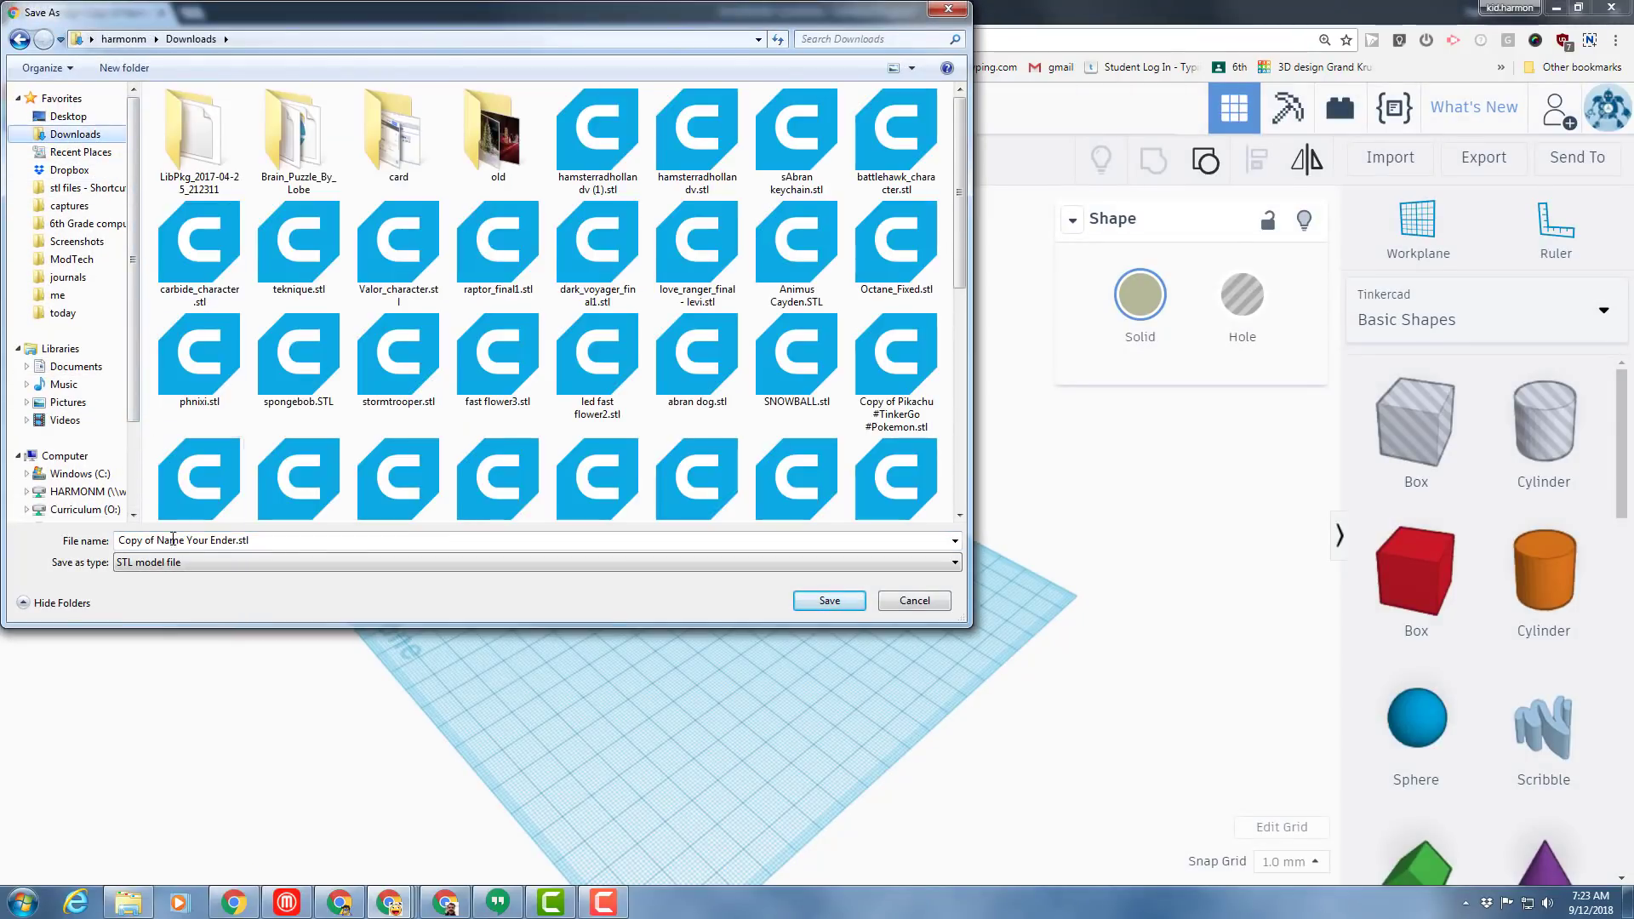
{"action": "left_click", "coordinate": [830, 600]}
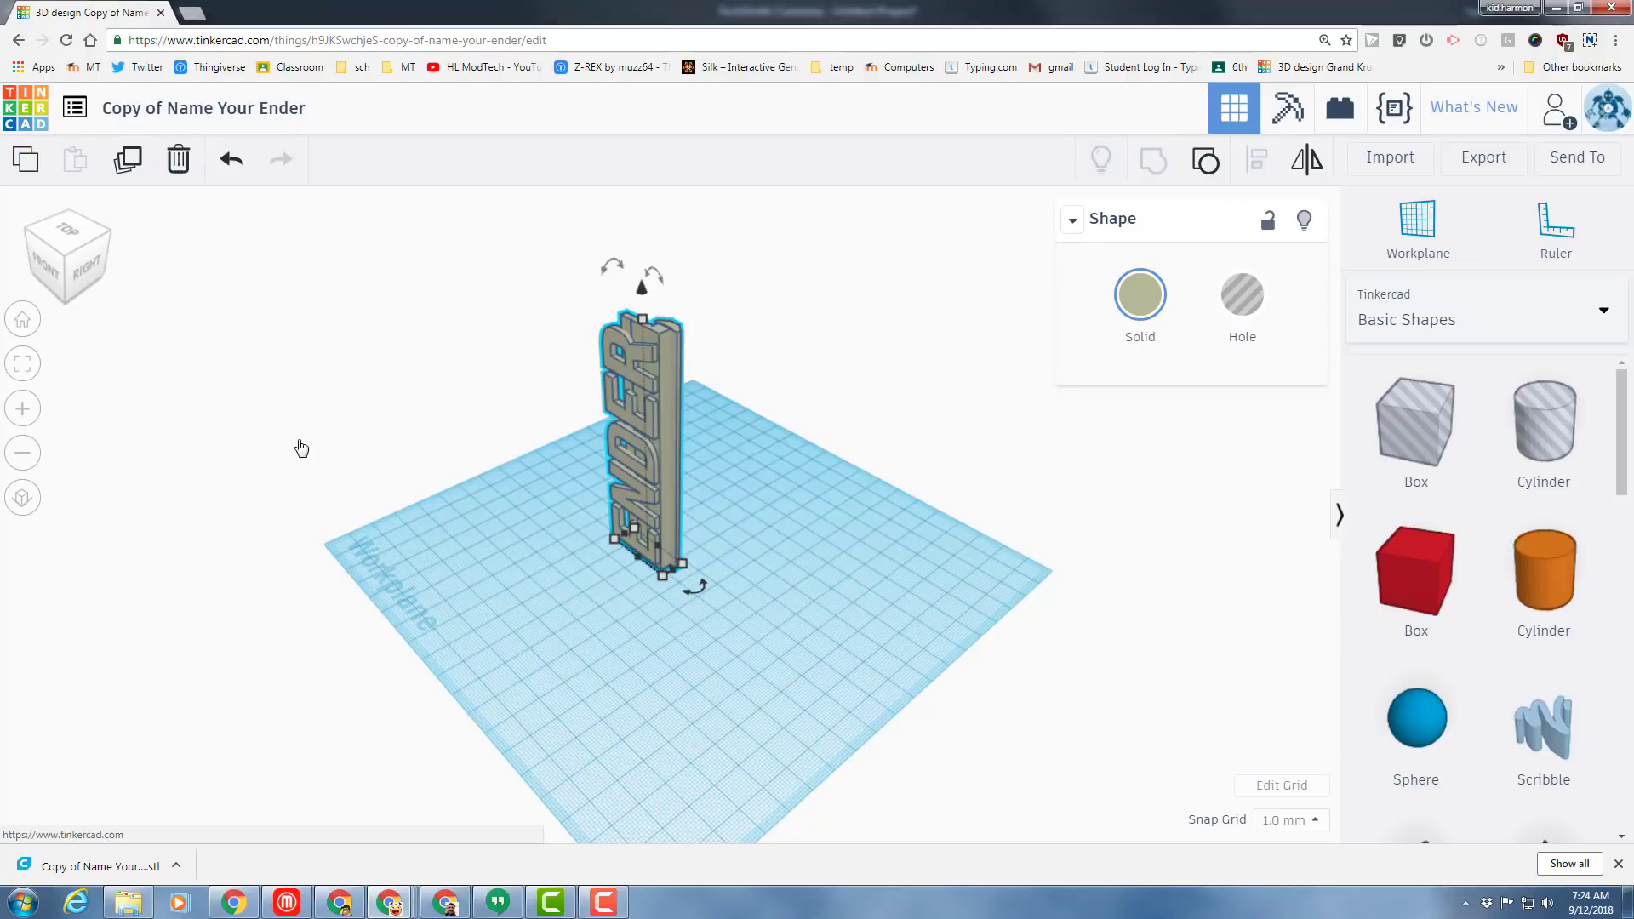
- Switch to Autodesk Meshmixer and import "Copy of Name Your Ender.stl" from the Downloads folder
{"action": "left_click", "coordinate": [29, 119]}
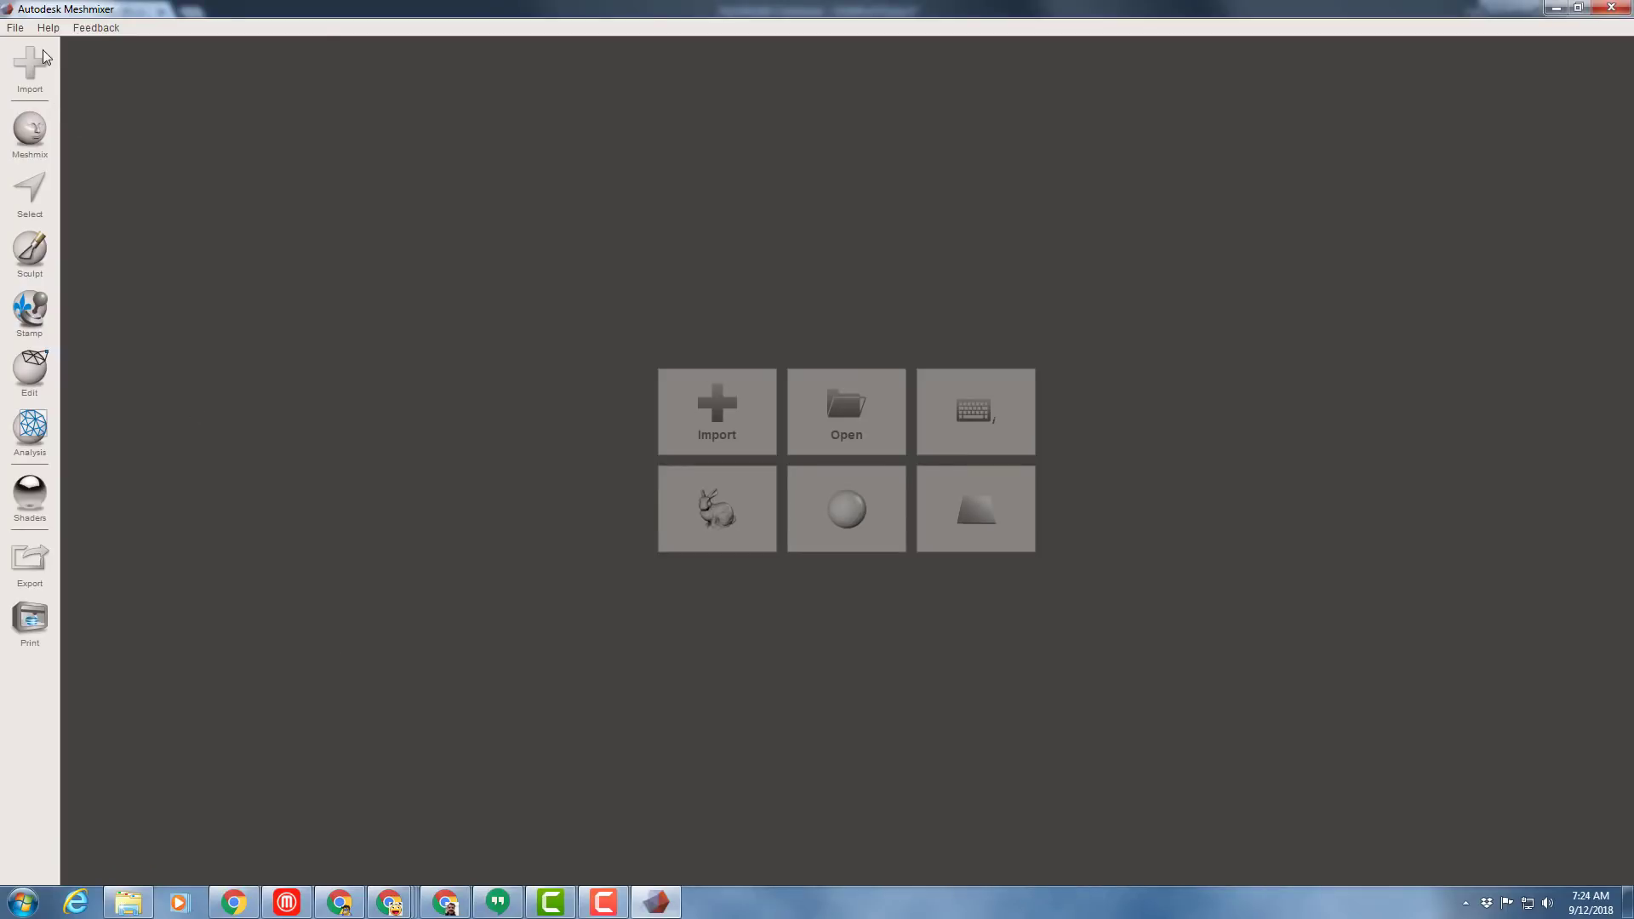
{"action": "left_click", "coordinate": [723, 416]}
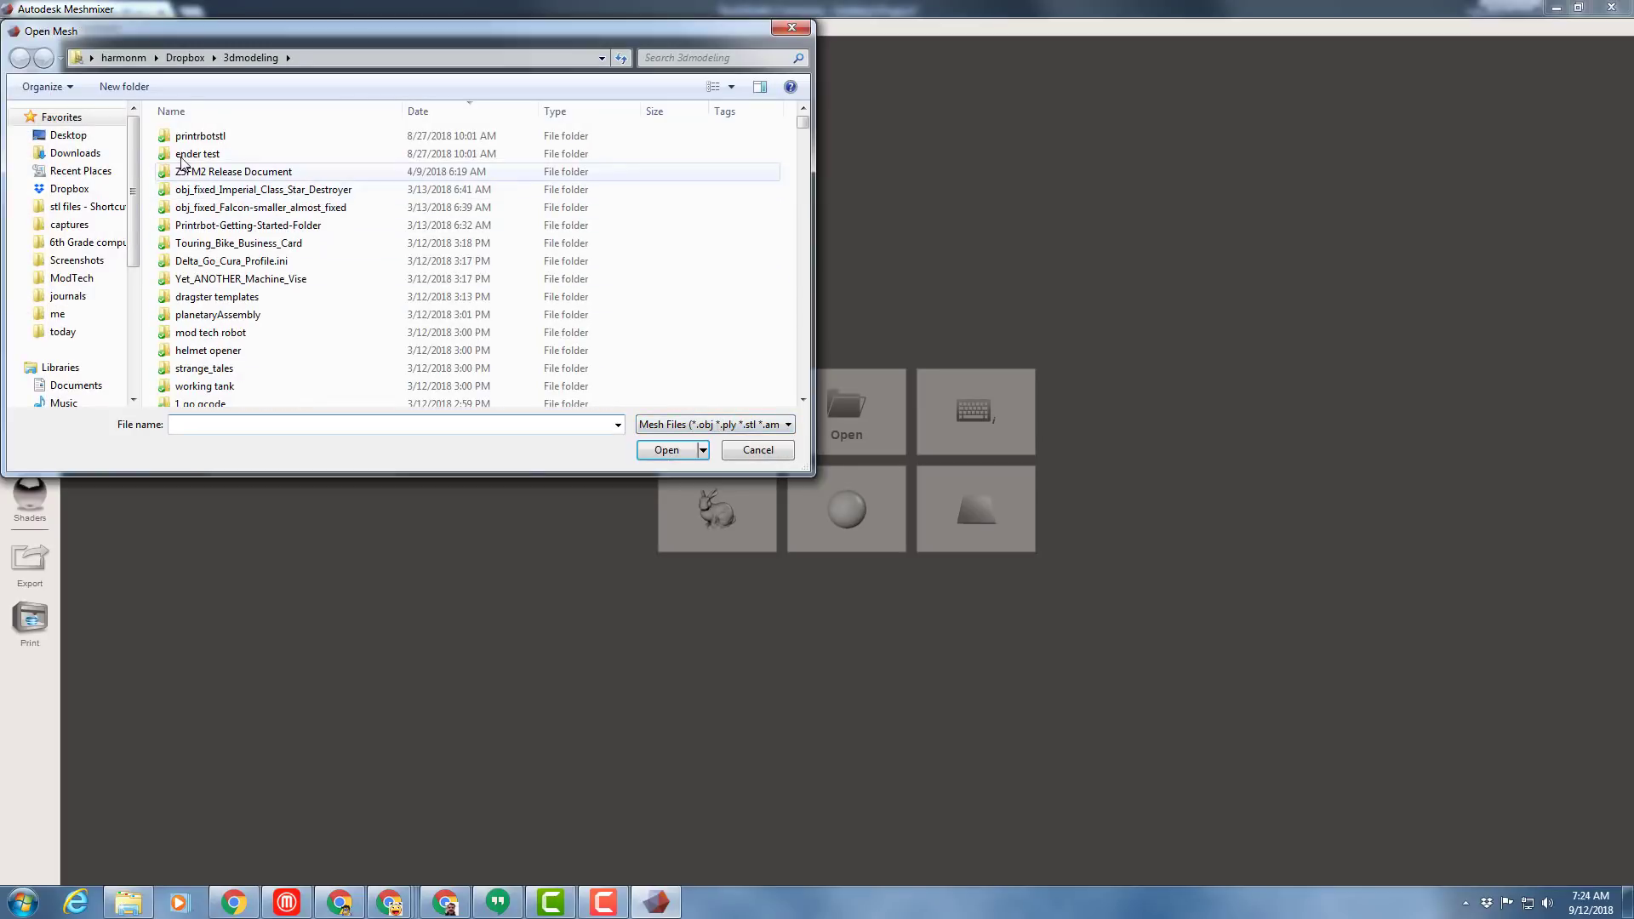
{"action": "left_click", "coordinate": [75, 153]}
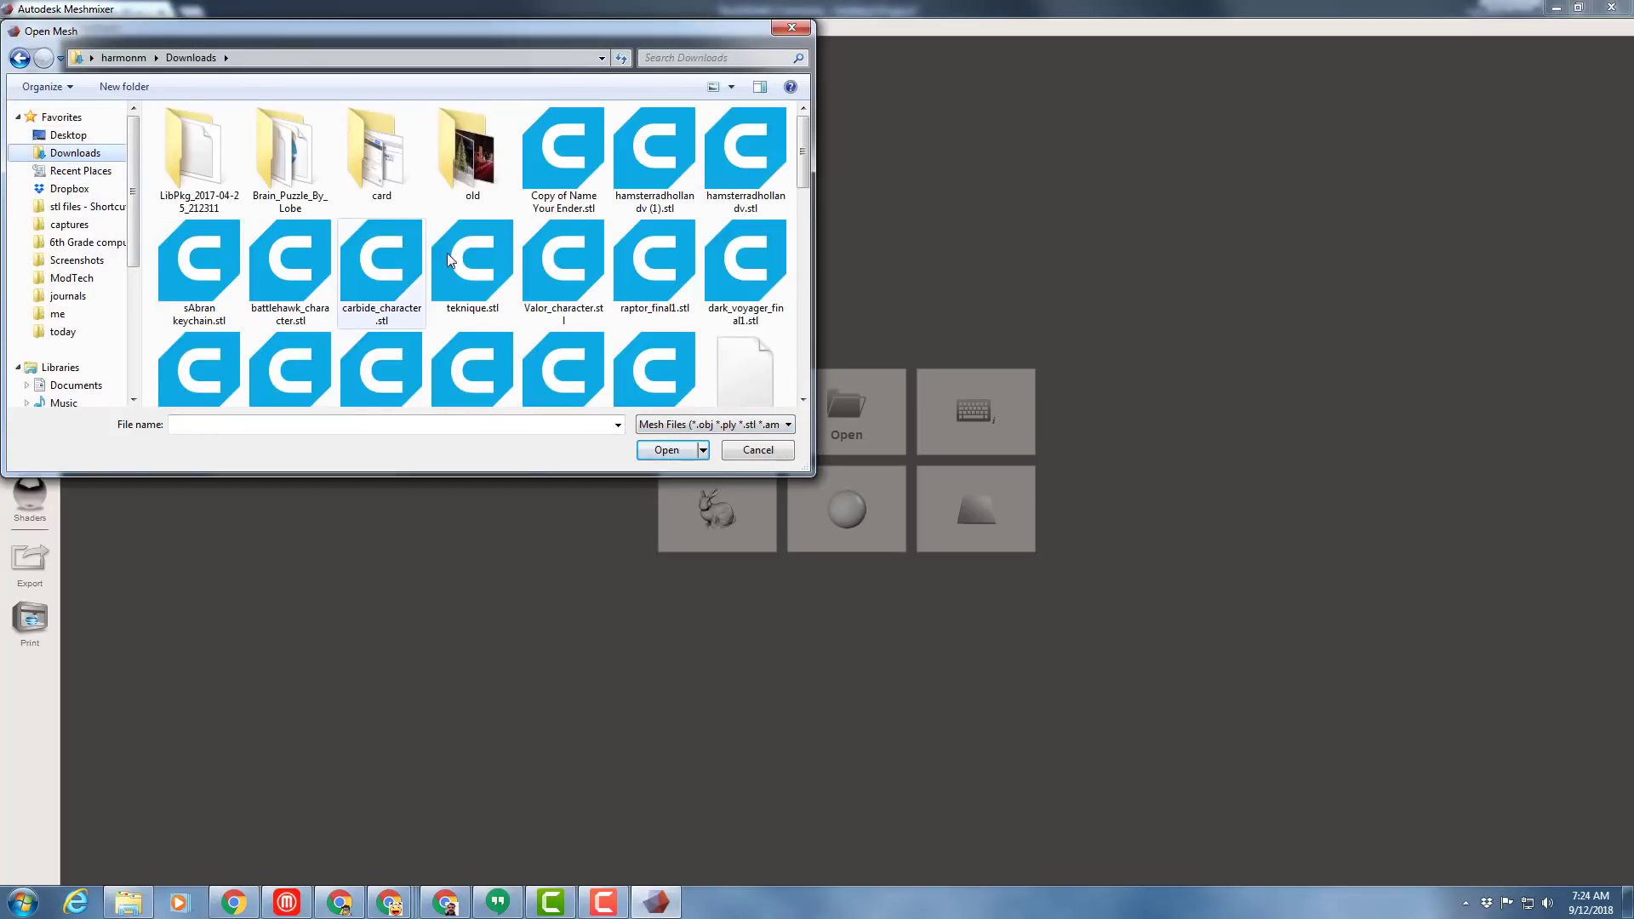
{"action": "double_click", "coordinate": [560, 156]}
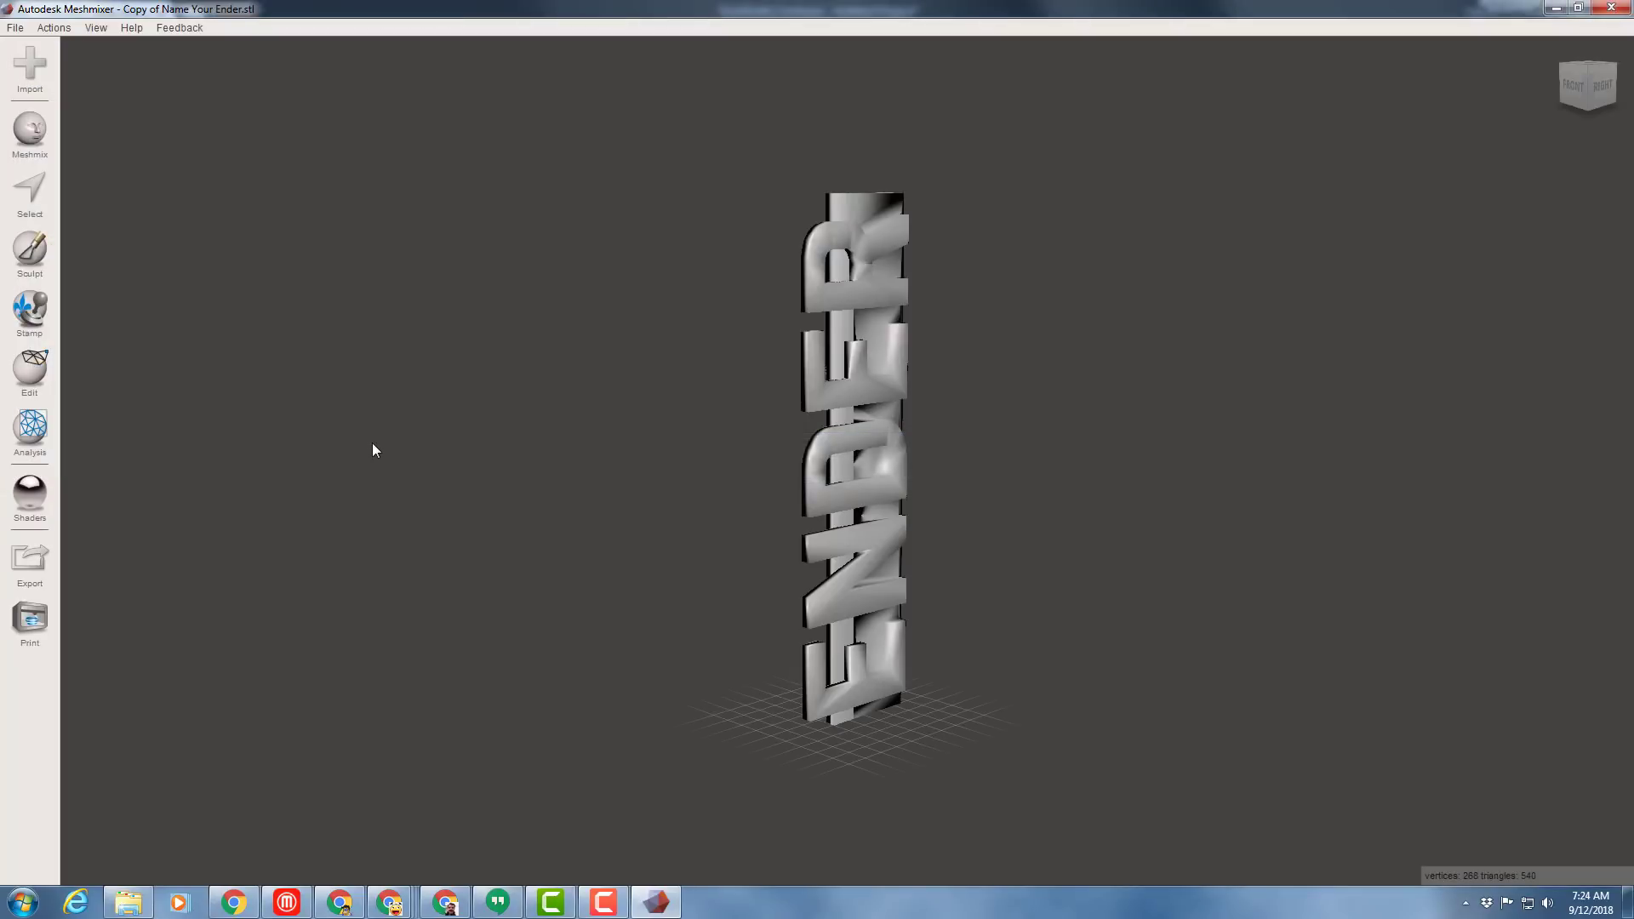
- Check the imported Ender mesh for defects with the Inspector and close the tool
{"action": "right_click_drag", "start_coordinate": [1096, 542], "coordinate": [811, 369]}
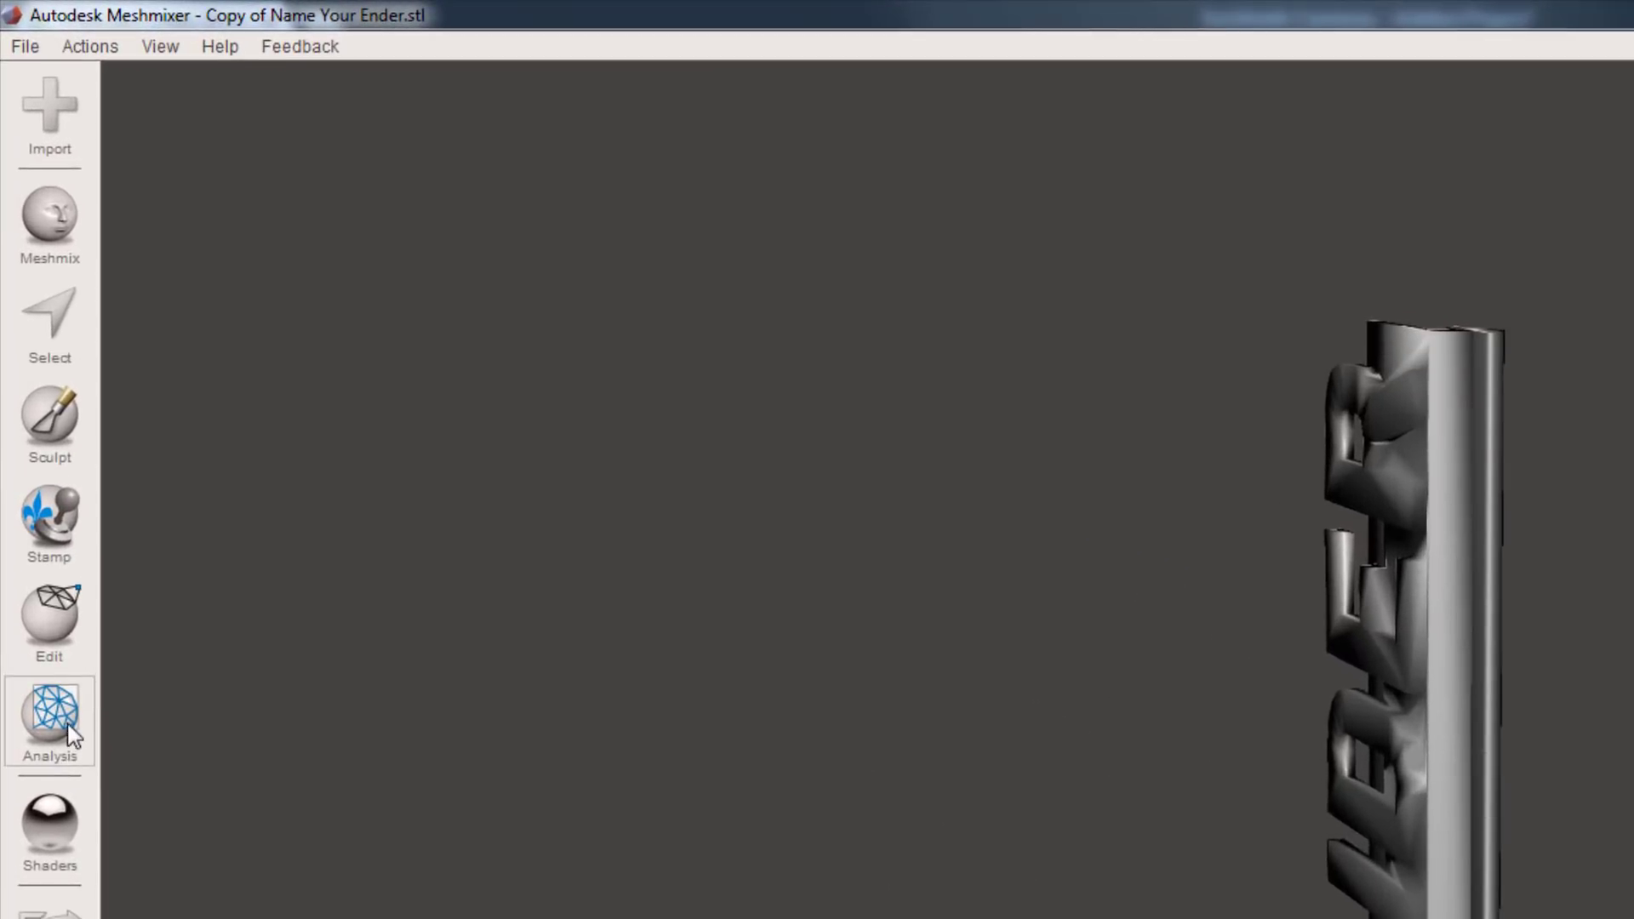
{"action": "left_click", "coordinate": [58, 725]}
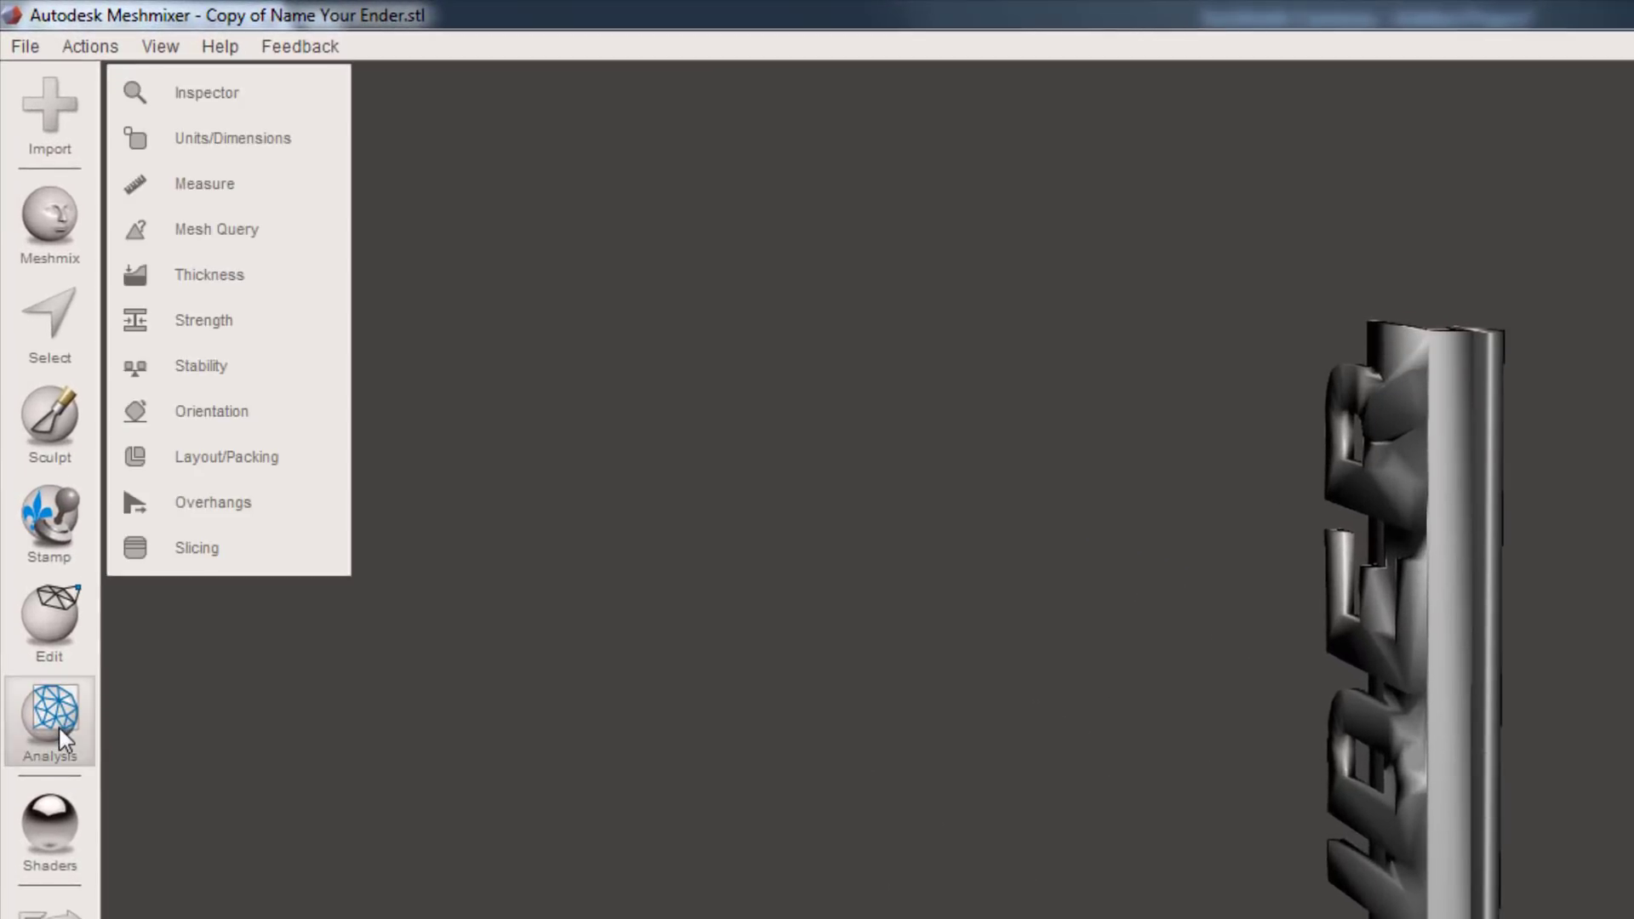
{"action": "left_click", "coordinate": [228, 97]}
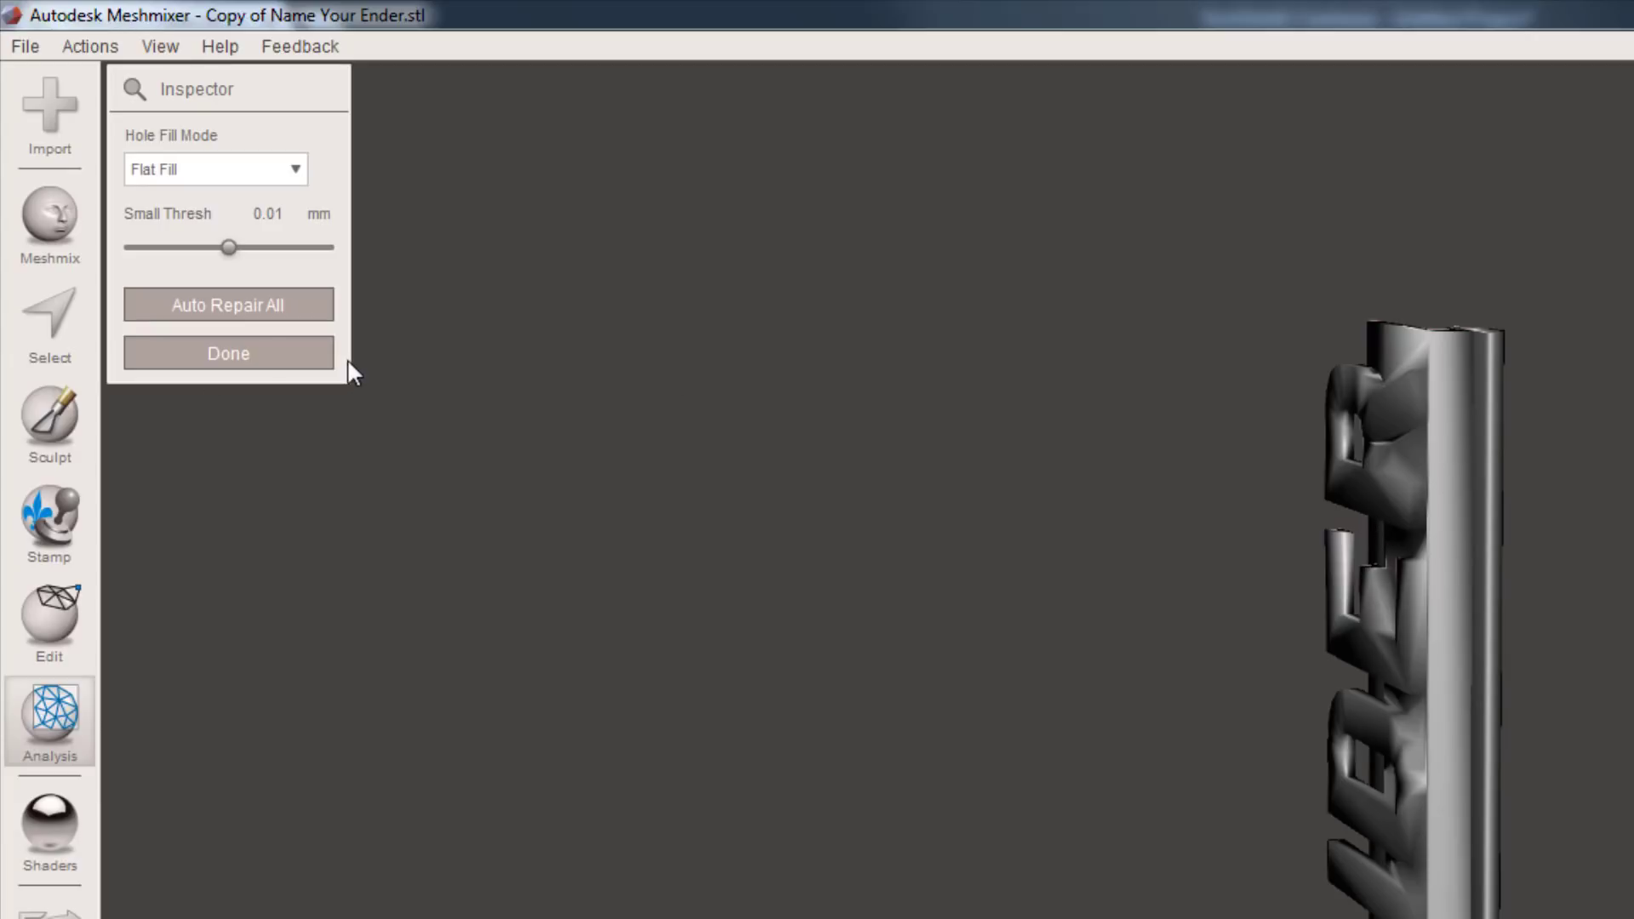
{"action": "left_click", "coordinate": [255, 362]}
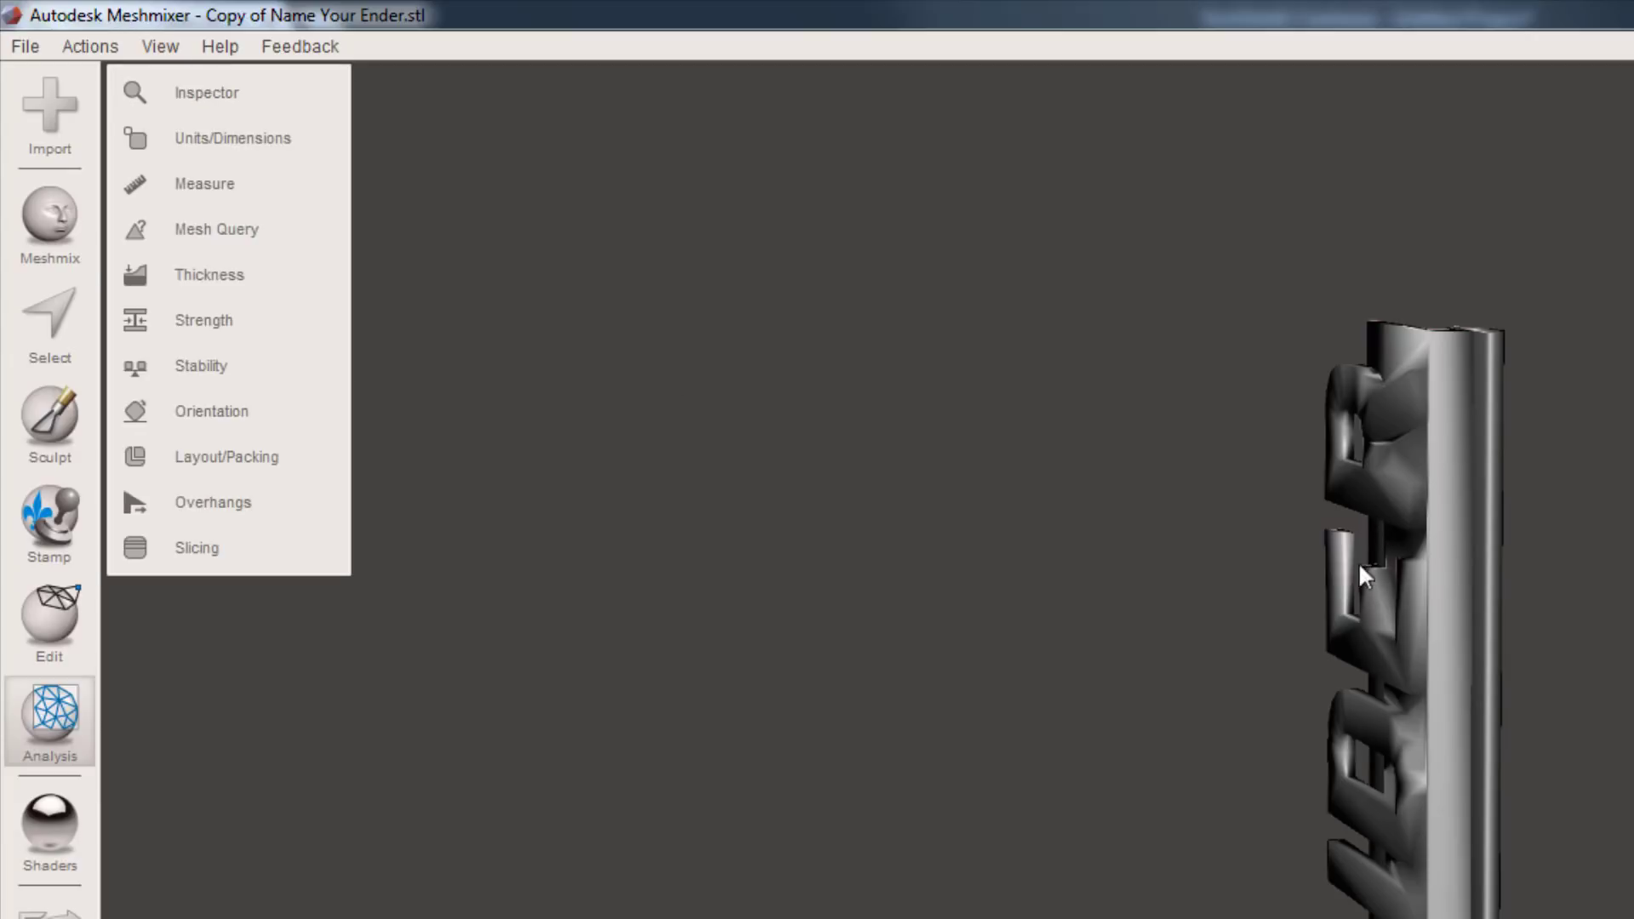
- Generate supports for the Ender model's overhangs using the custom settings, check them from several sides, and keep them
{"action": "left_click", "coordinate": [213, 504]}
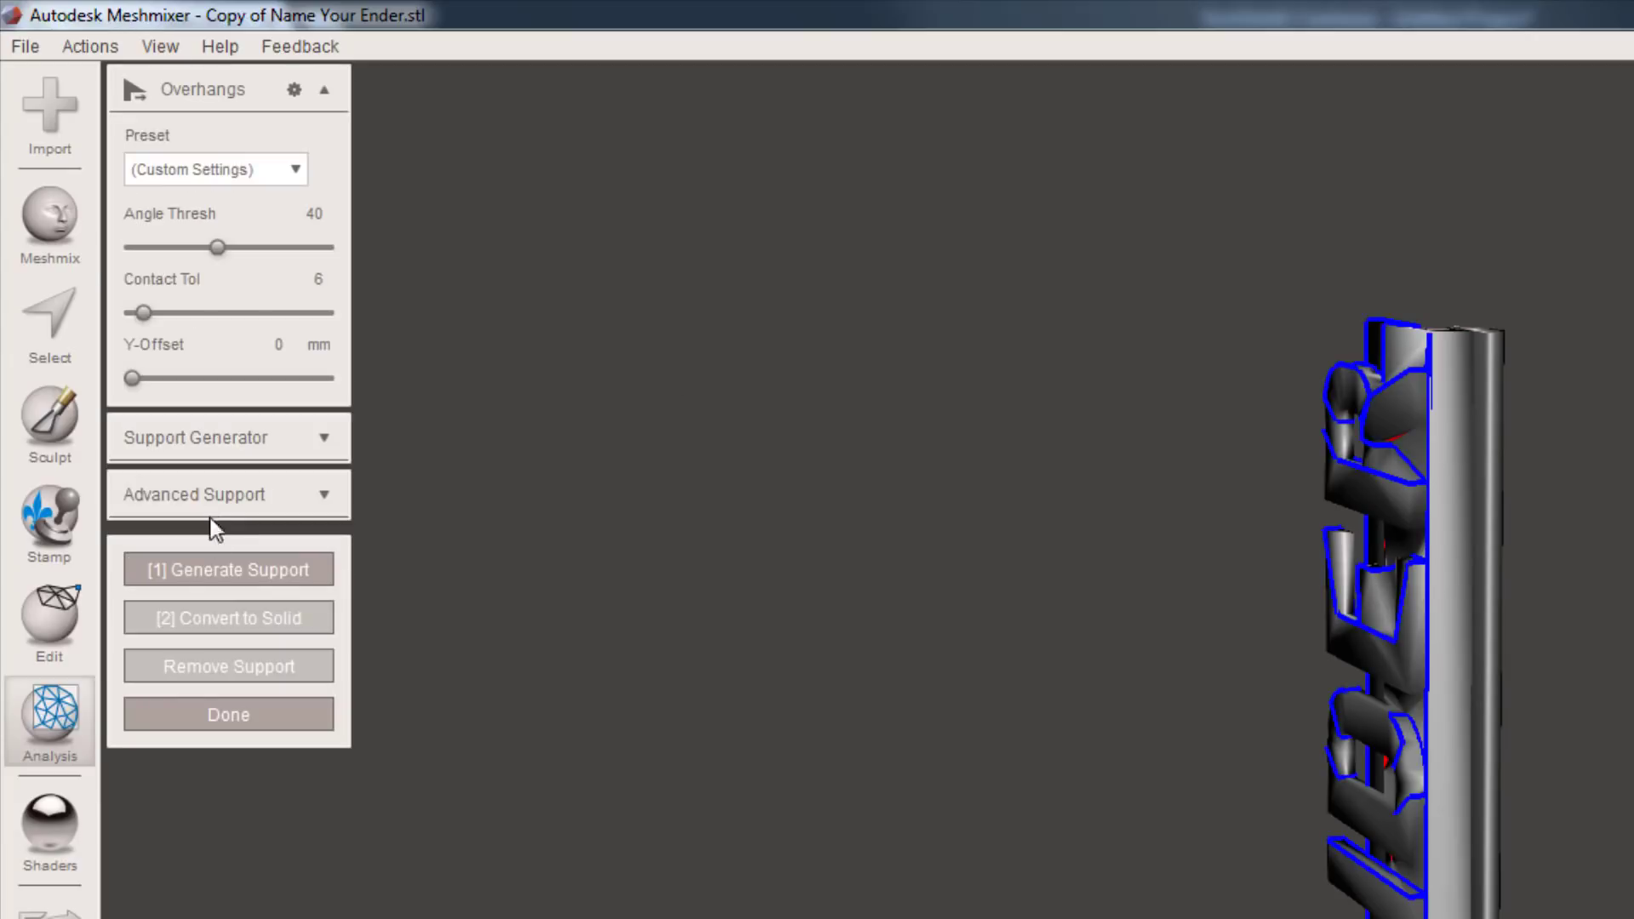
{"action": "left_click", "coordinate": [323, 437]}
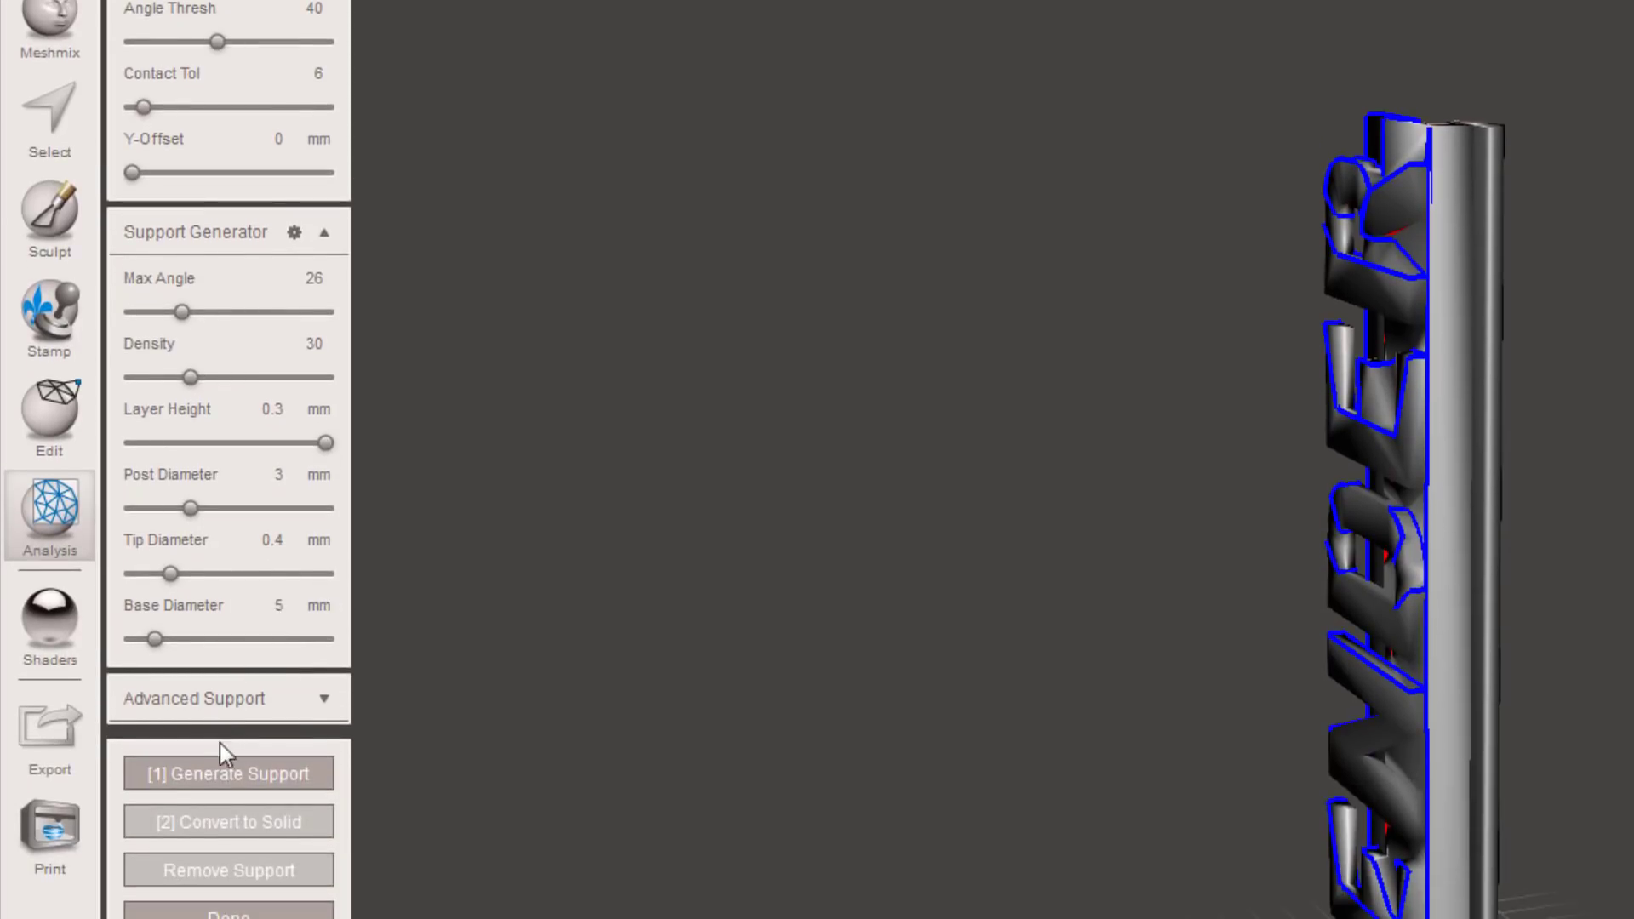
{"action": "left_click", "coordinate": [227, 773]}
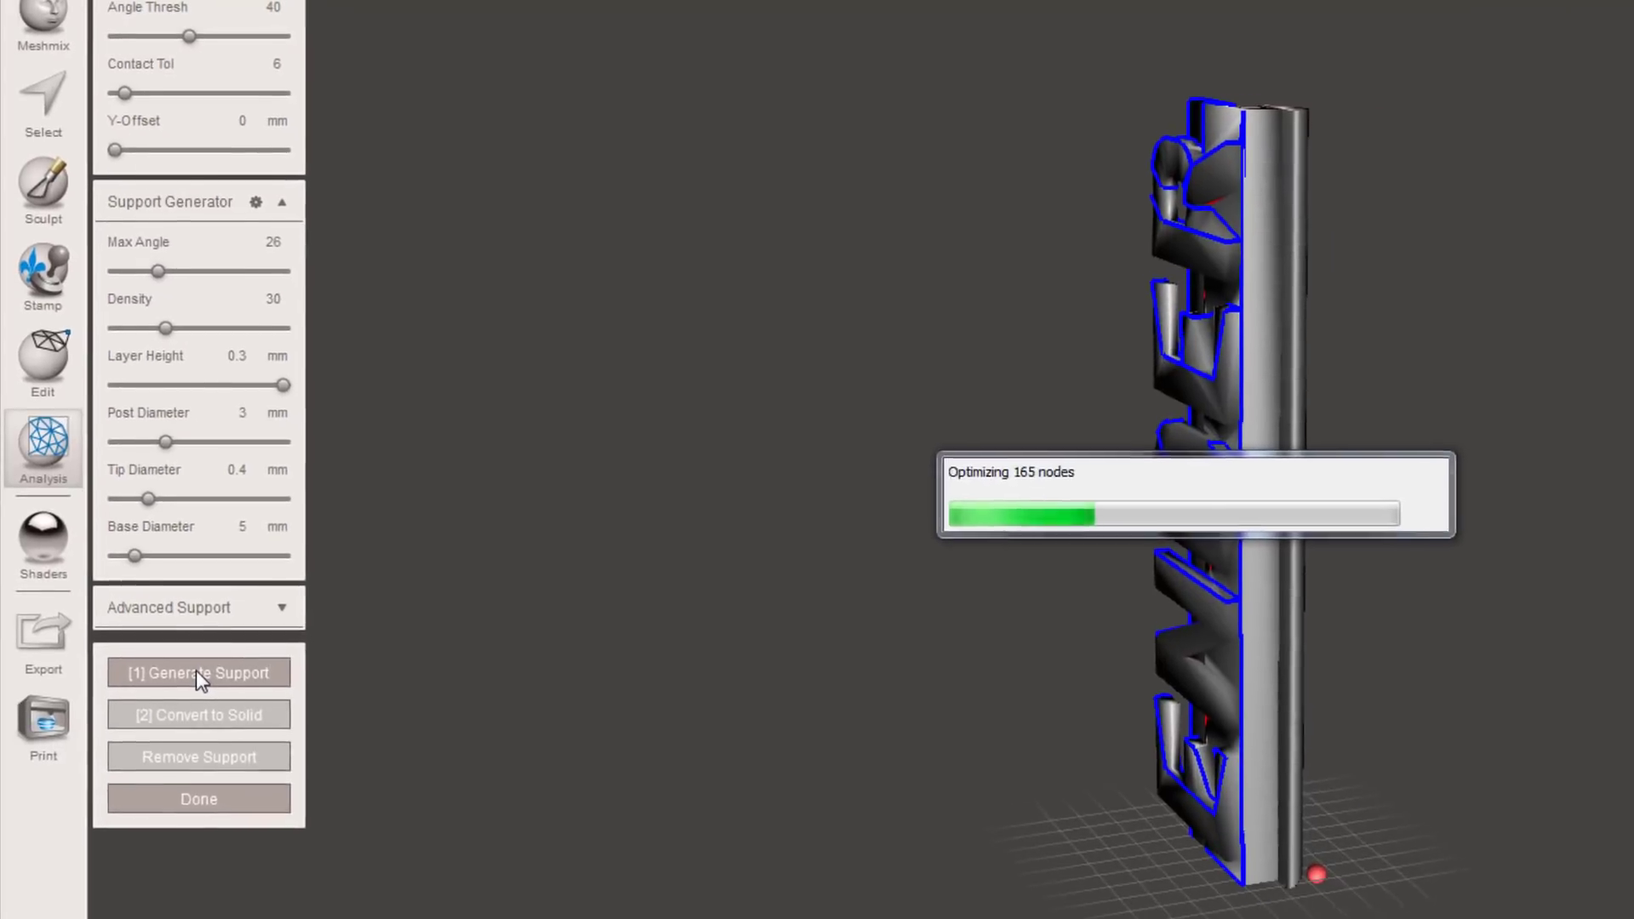
{"action": "right_click_drag", "start_coordinate": [1045, 875], "coordinate": [1292, 873]}
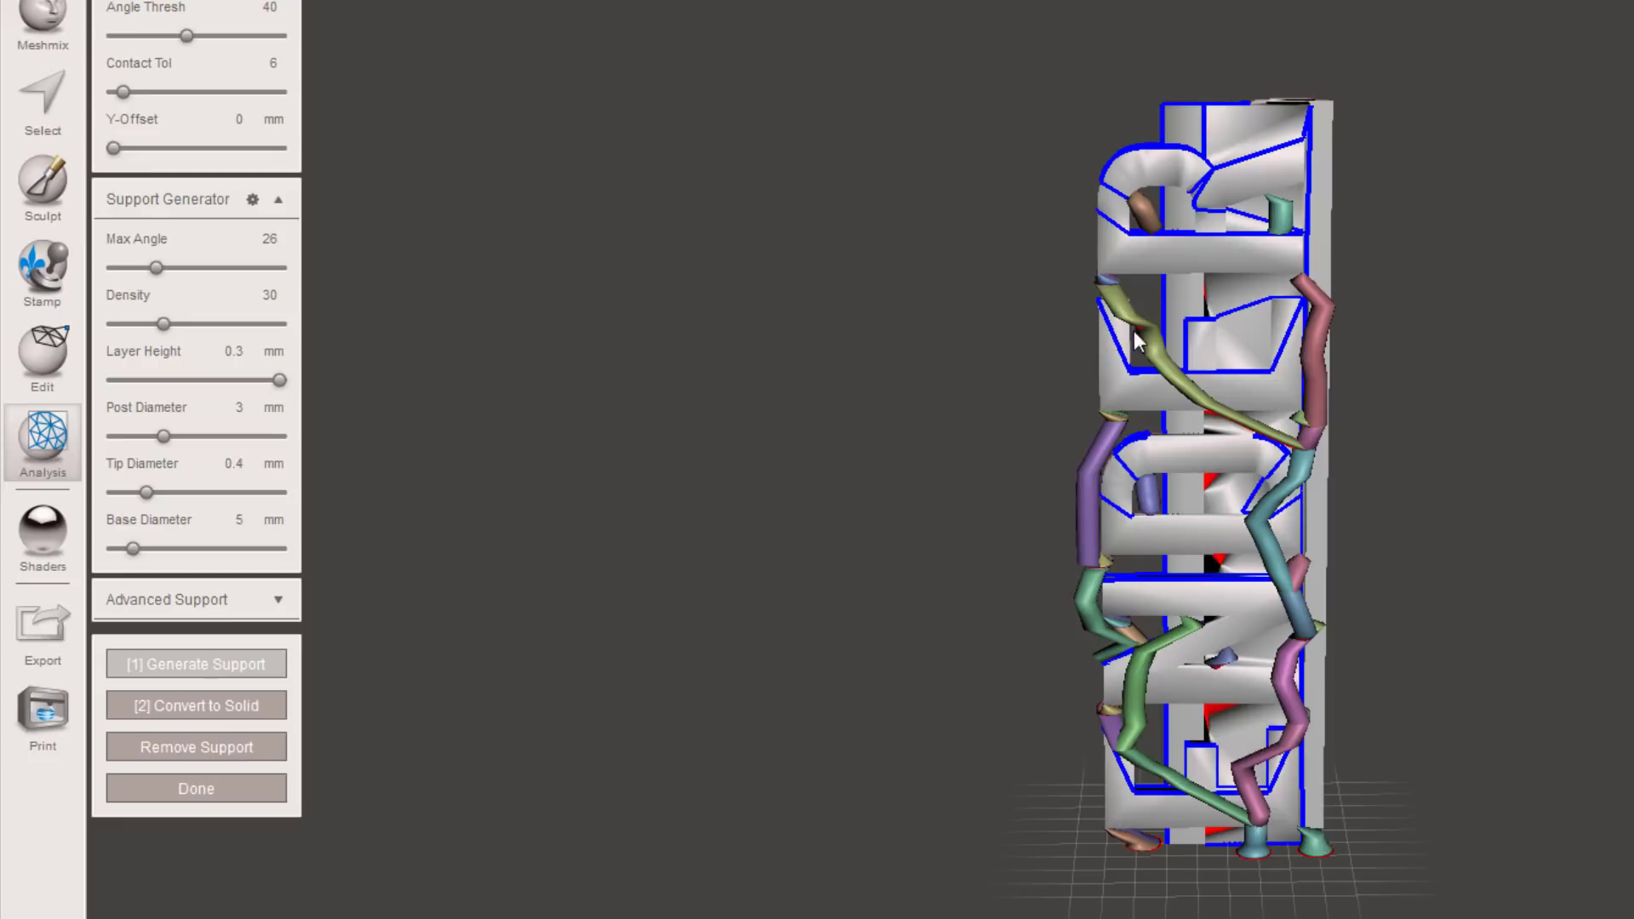
{"action": "right_click_drag", "start_coordinate": [1091, 374], "coordinate": [1060, 595]}
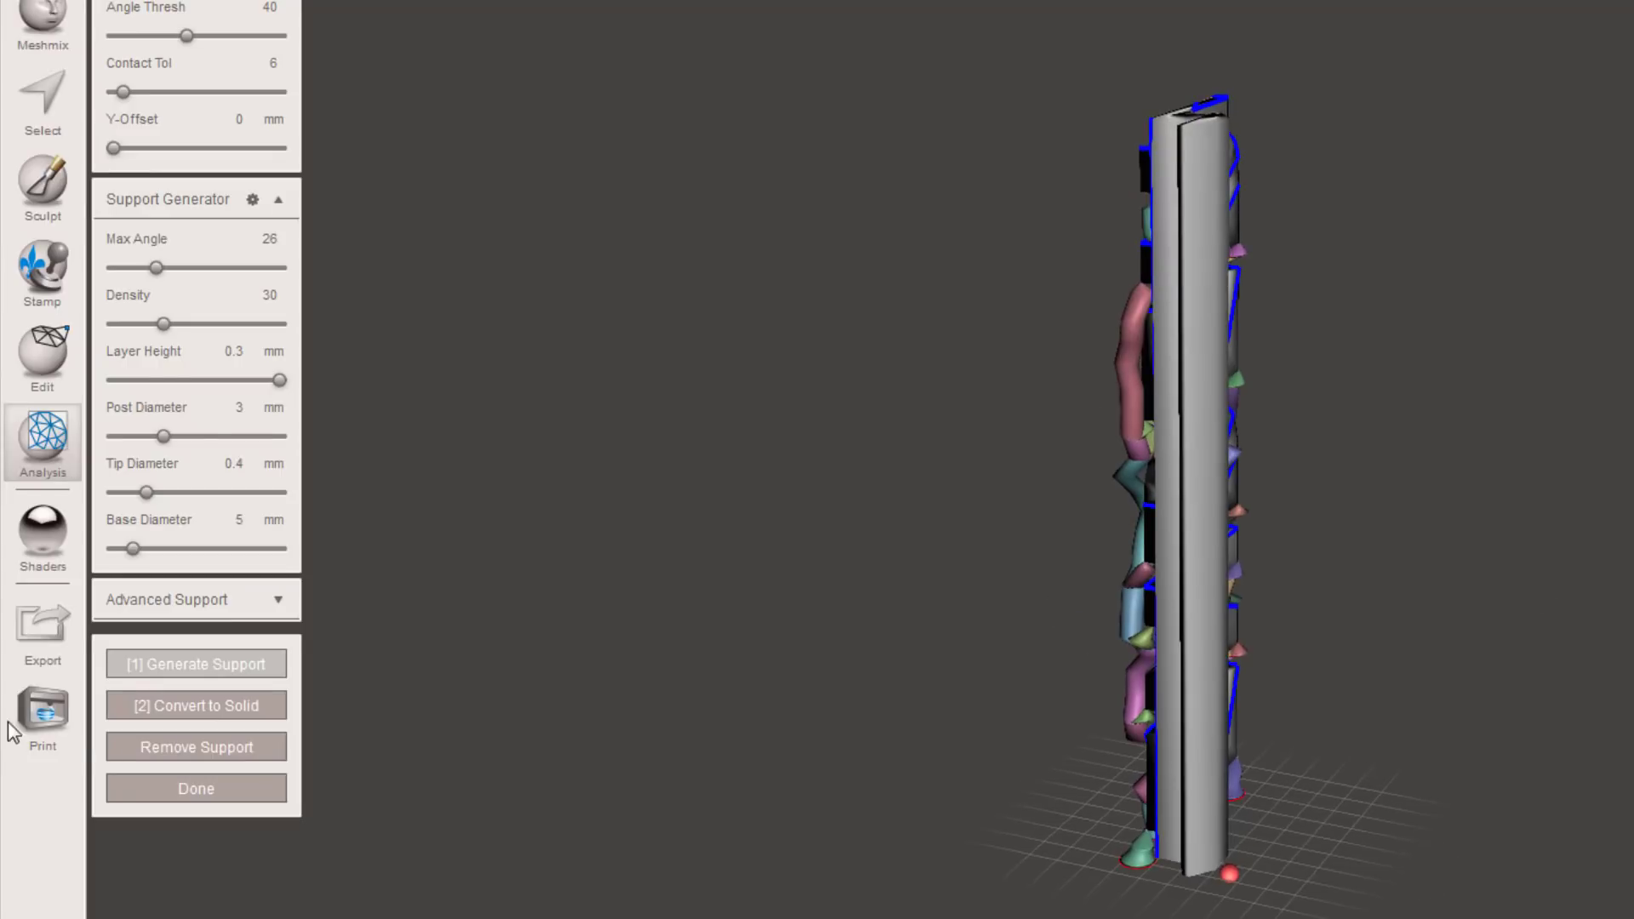
{"action": "left_click", "coordinate": [198, 712]}
{"action": "left_click", "coordinate": [194, 789]}
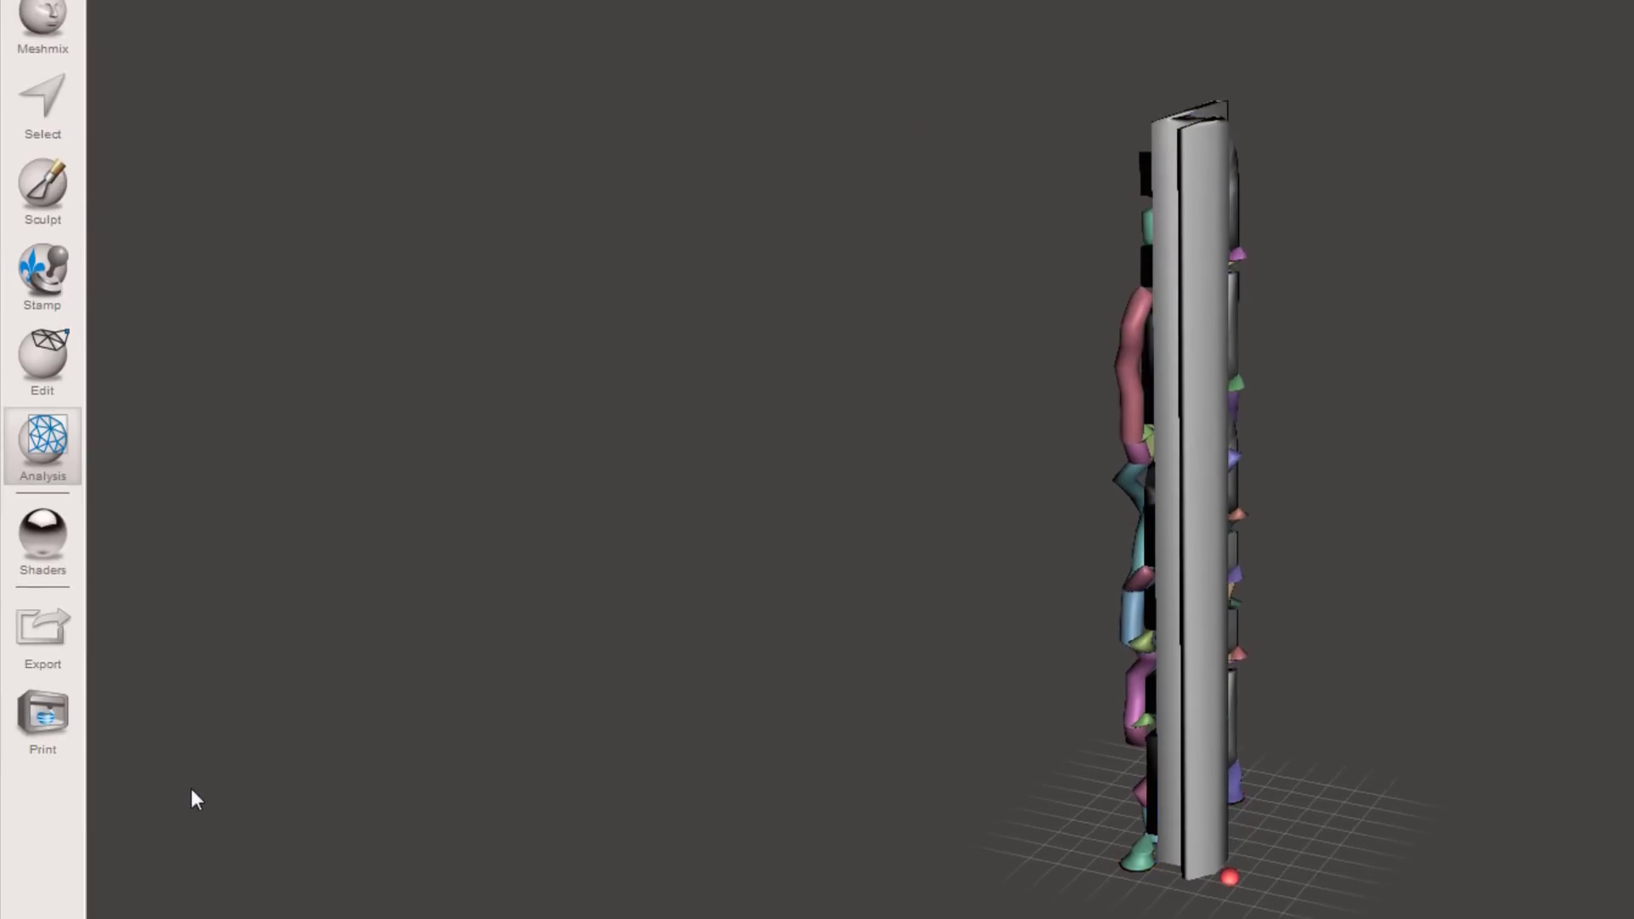
- Export the supported model as a binary STL named "Supported Ender nameplate" into the shared "stl files" network folder
{"action": "left_click", "coordinate": [22, 39]}
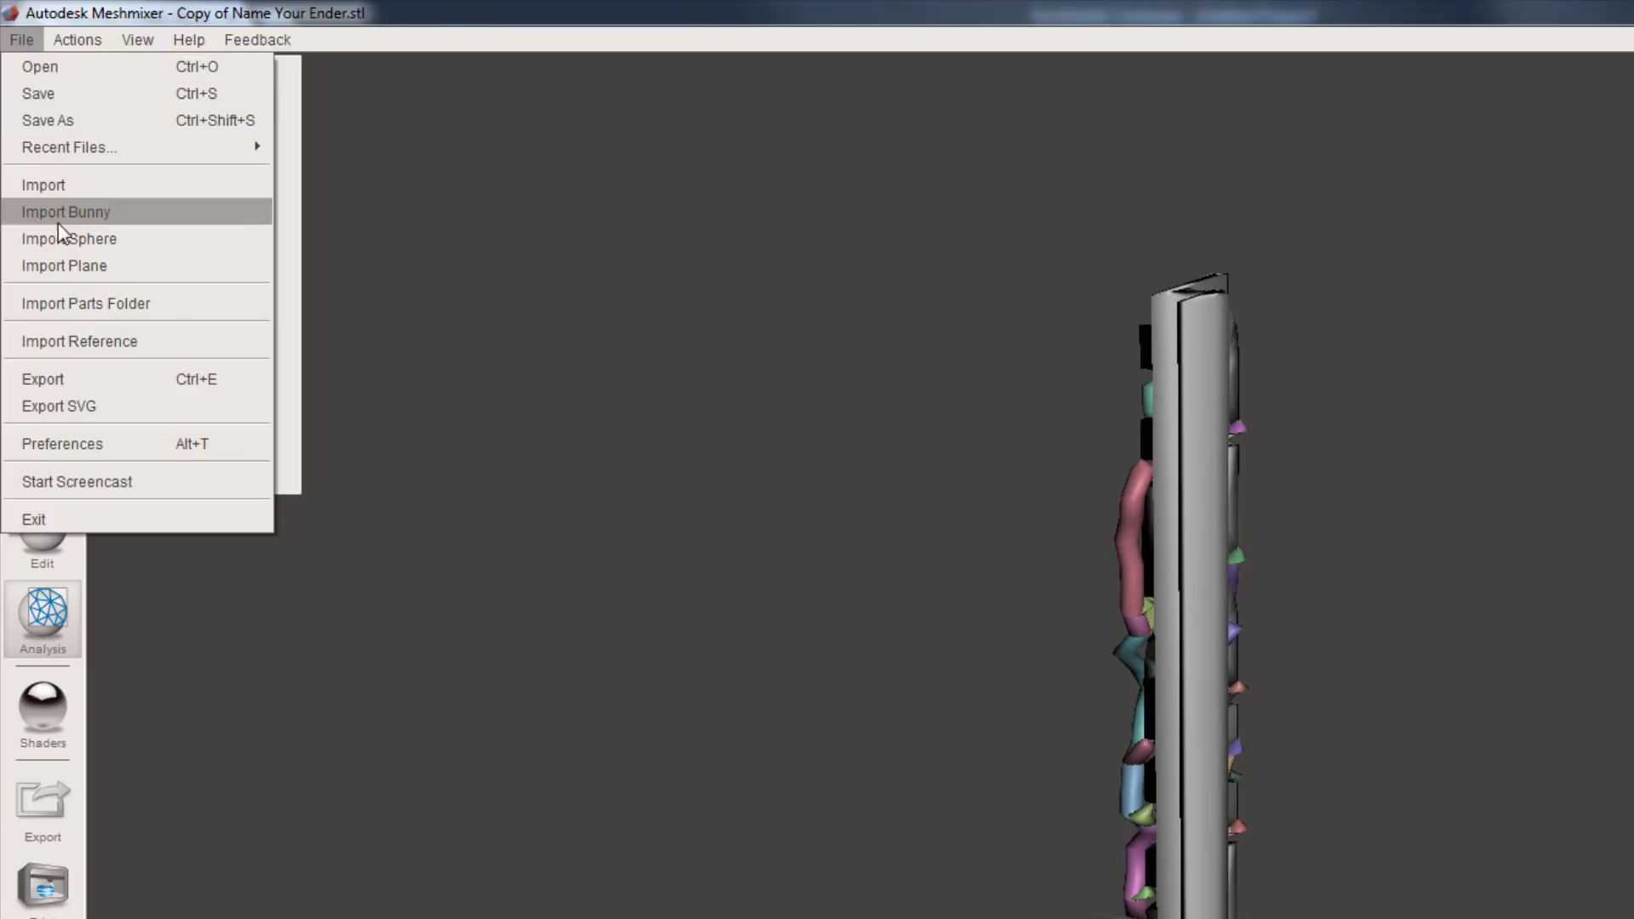
{"action": "left_click", "coordinate": [64, 378]}
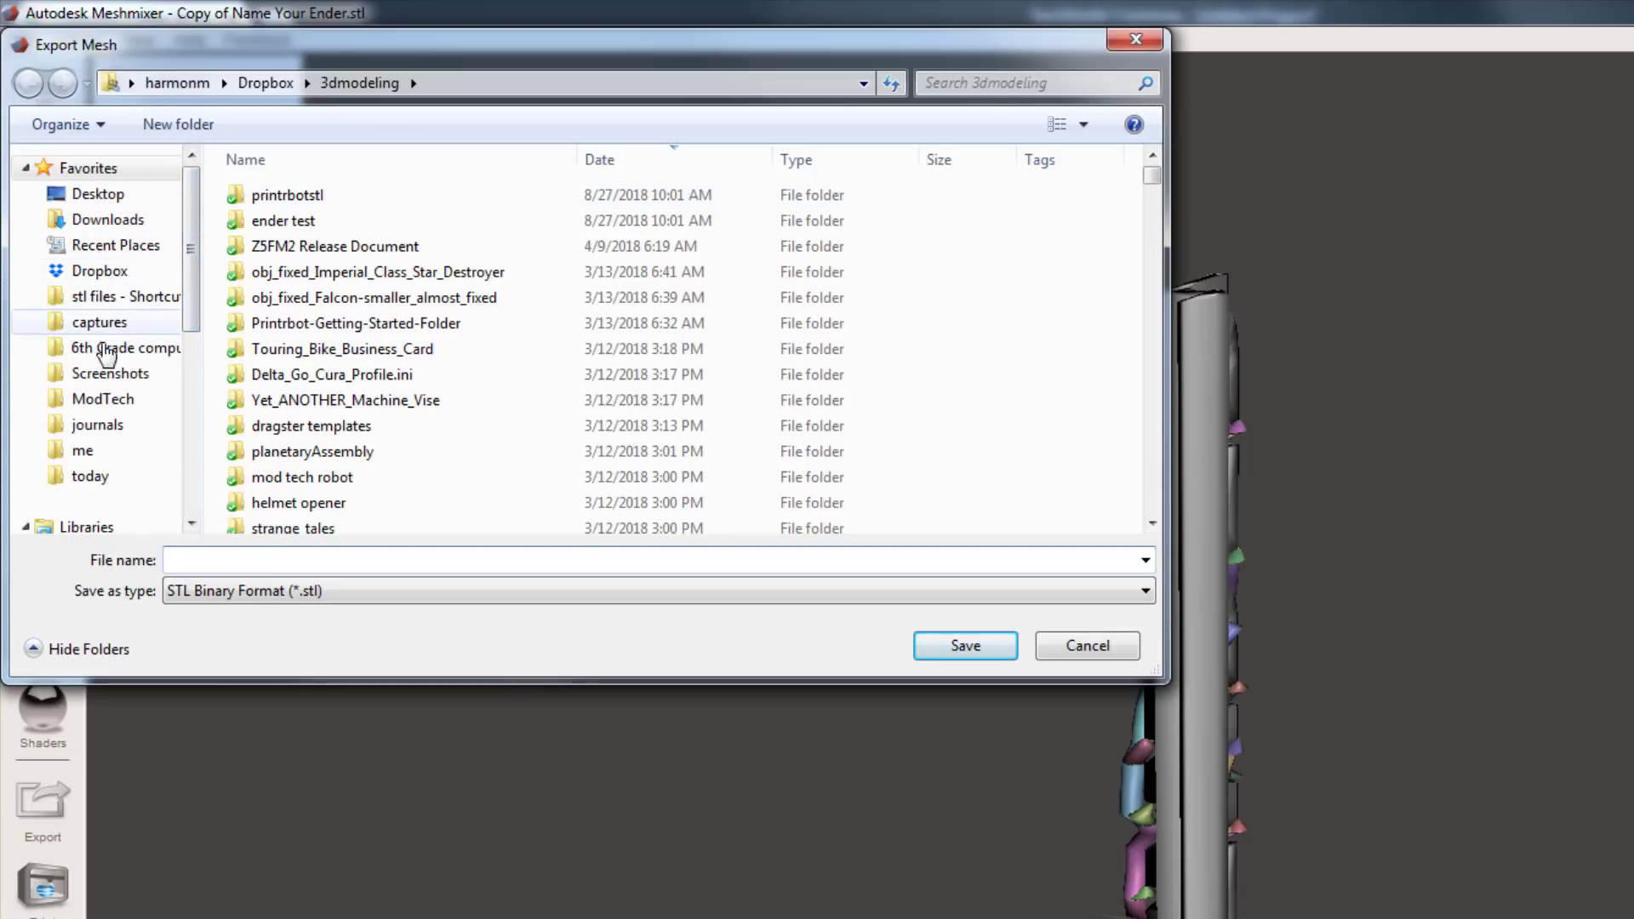
{"action": "left_click", "coordinate": [98, 300]}
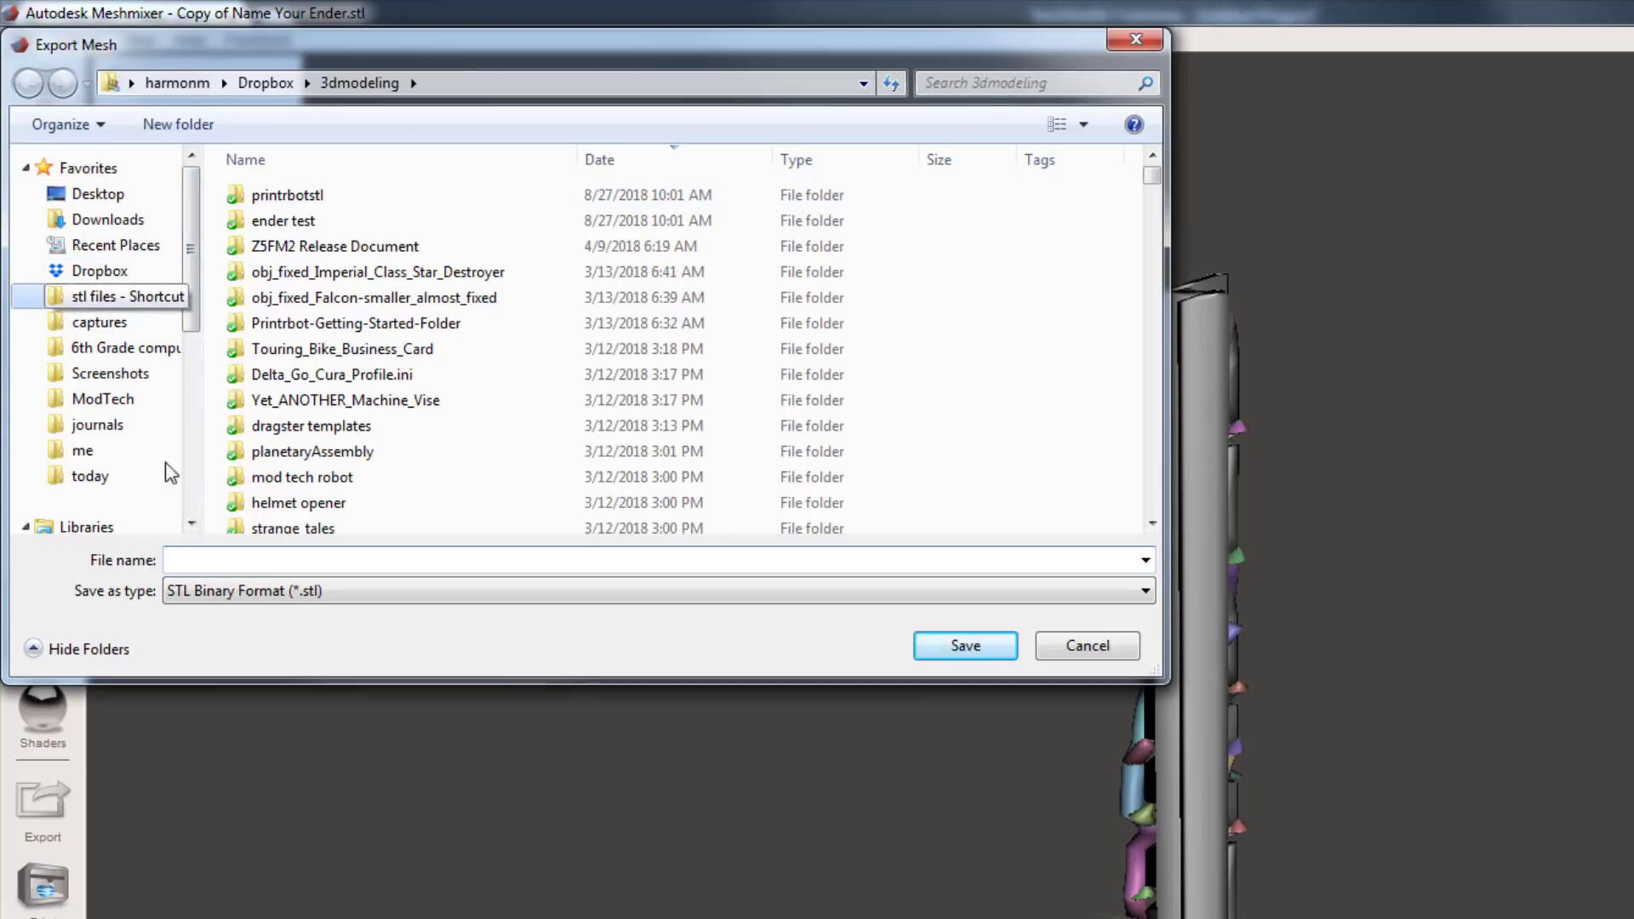
{"action": "left_click", "coordinate": [222, 560]}
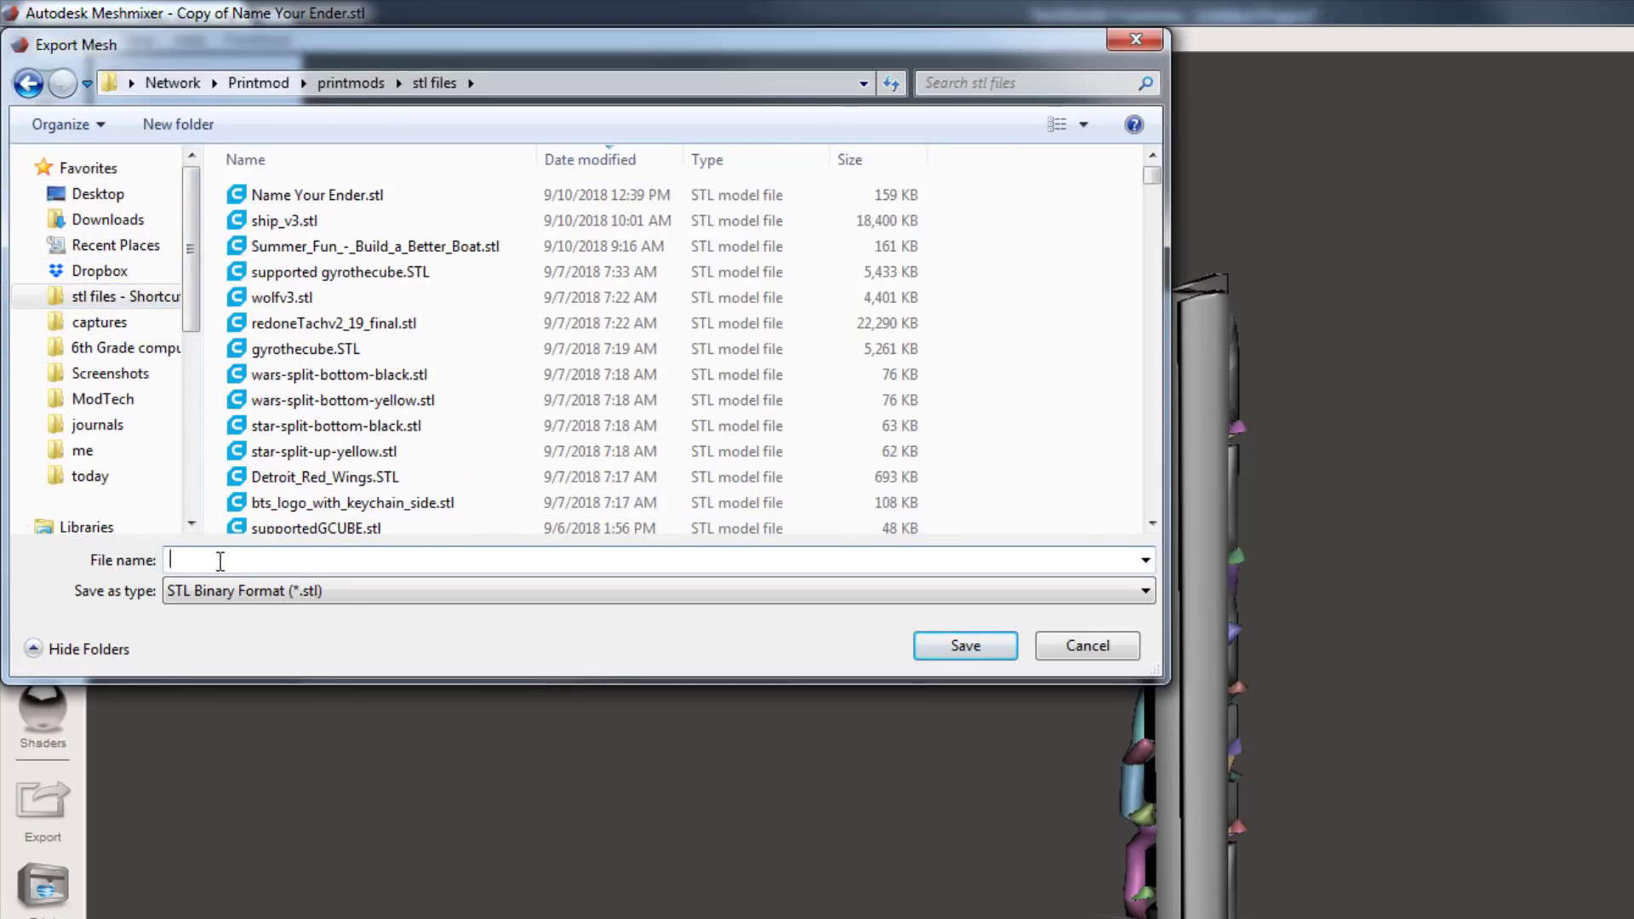
{"action": "type", "text": "Supported Ender nameplate"}
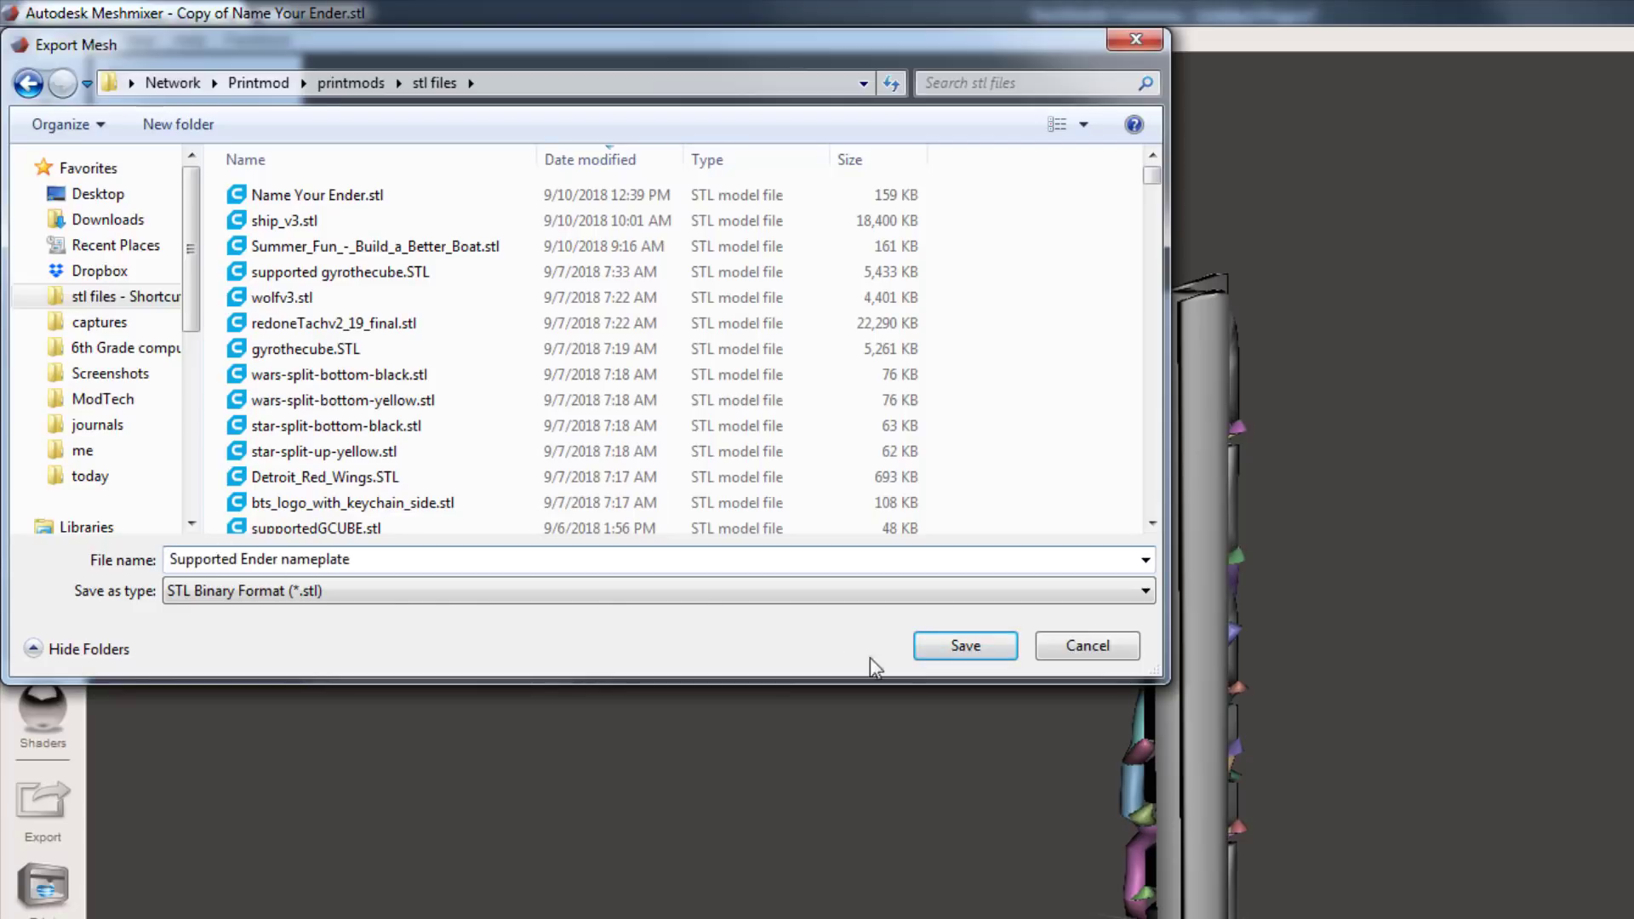
{"action": "left_click", "coordinate": [957, 647]}
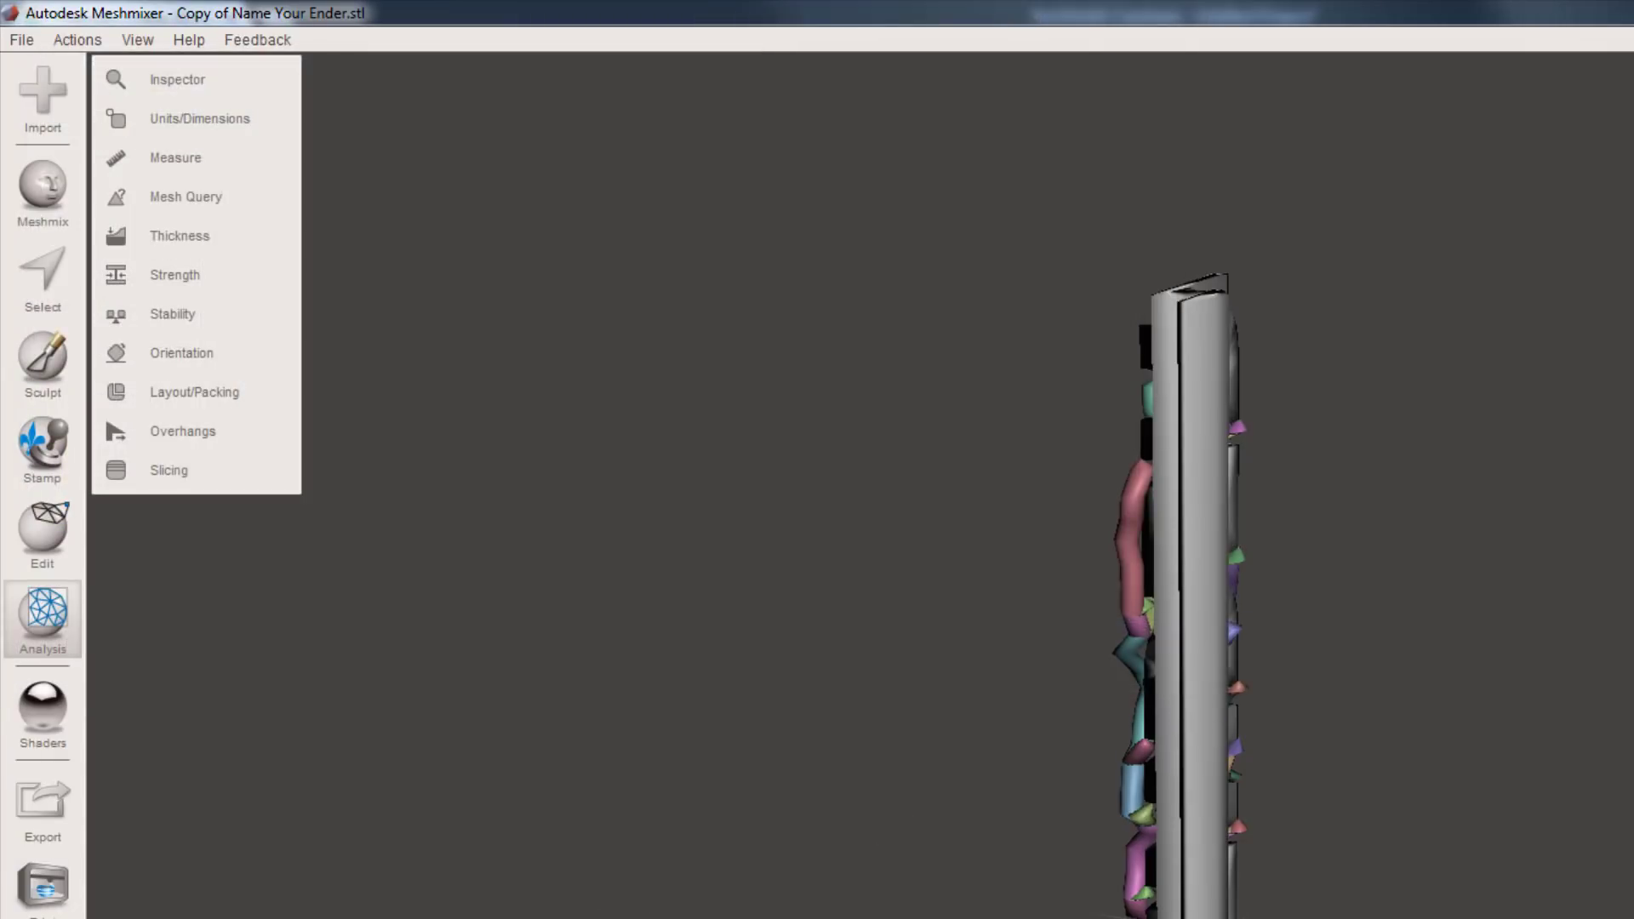
{"action": "right_click_drag", "start_coordinate": [866, 817], "coordinate": [1064, 898]}
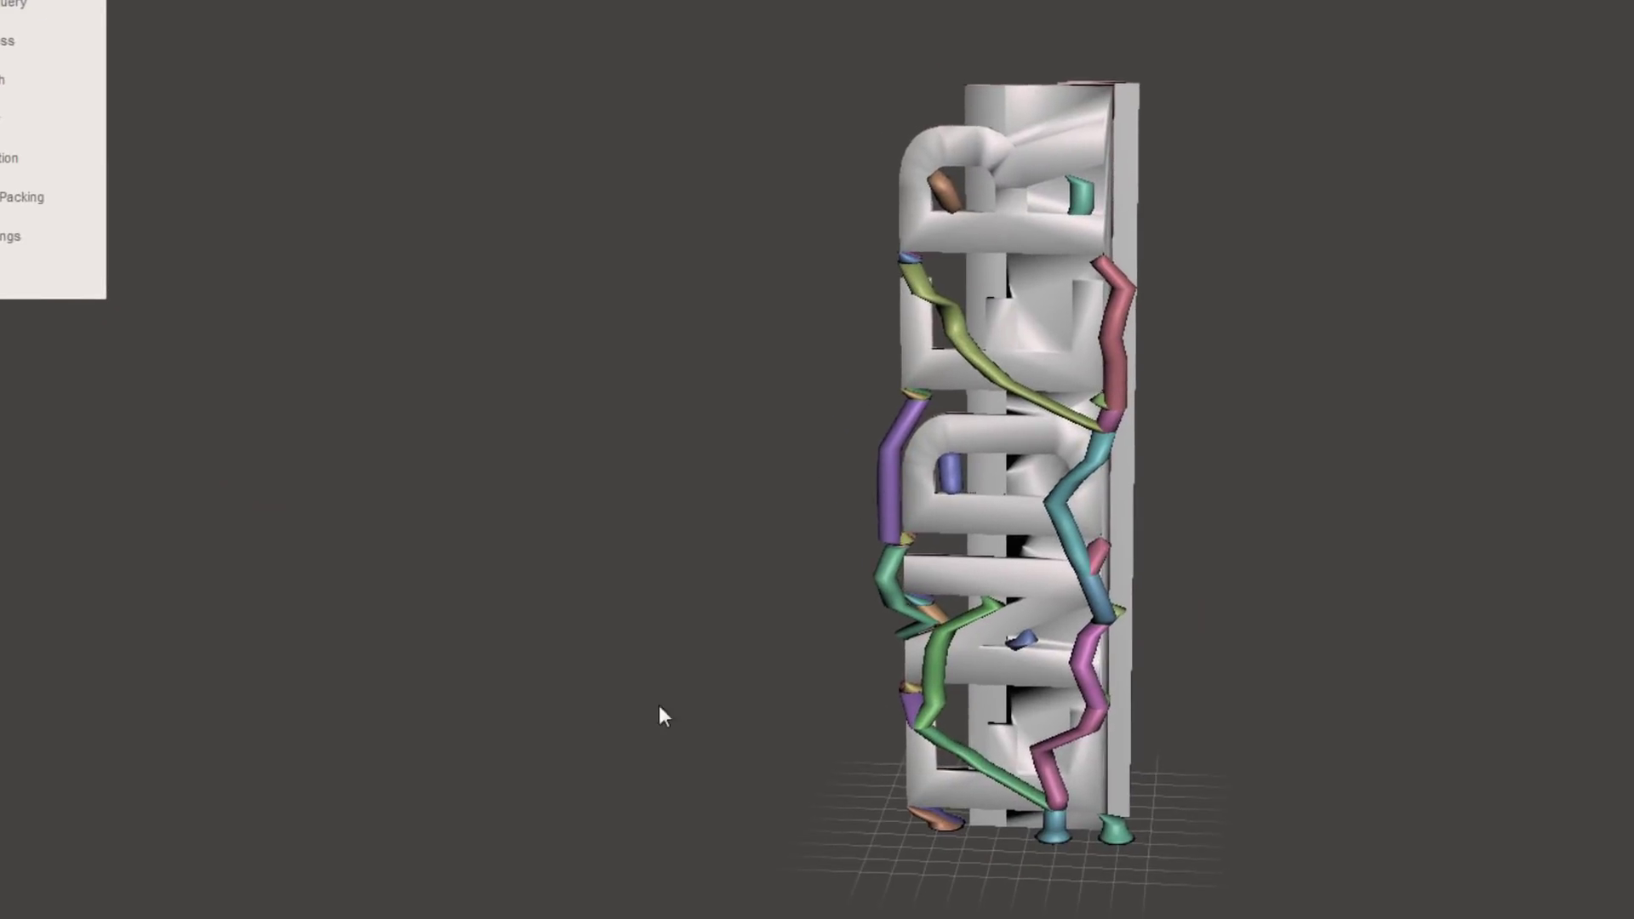